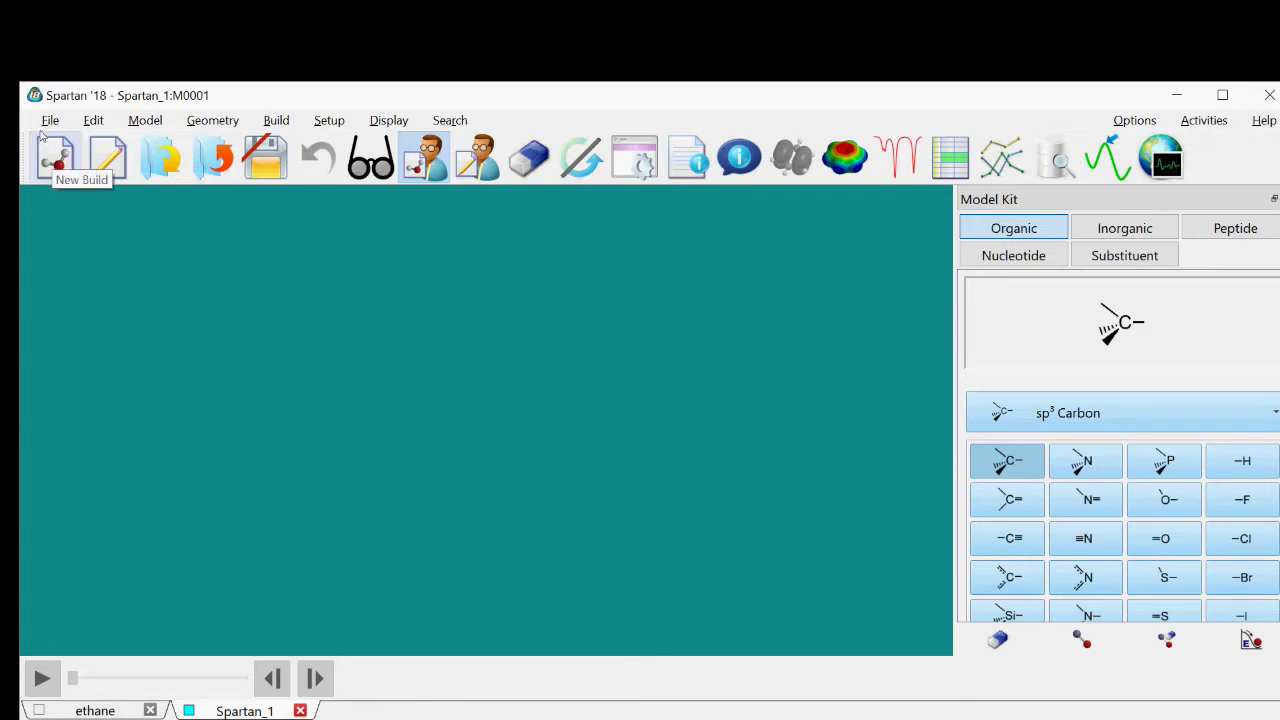
# - Start a new build and place a single sp³ carbon in the workspace
pyautogui.click(44, 140)
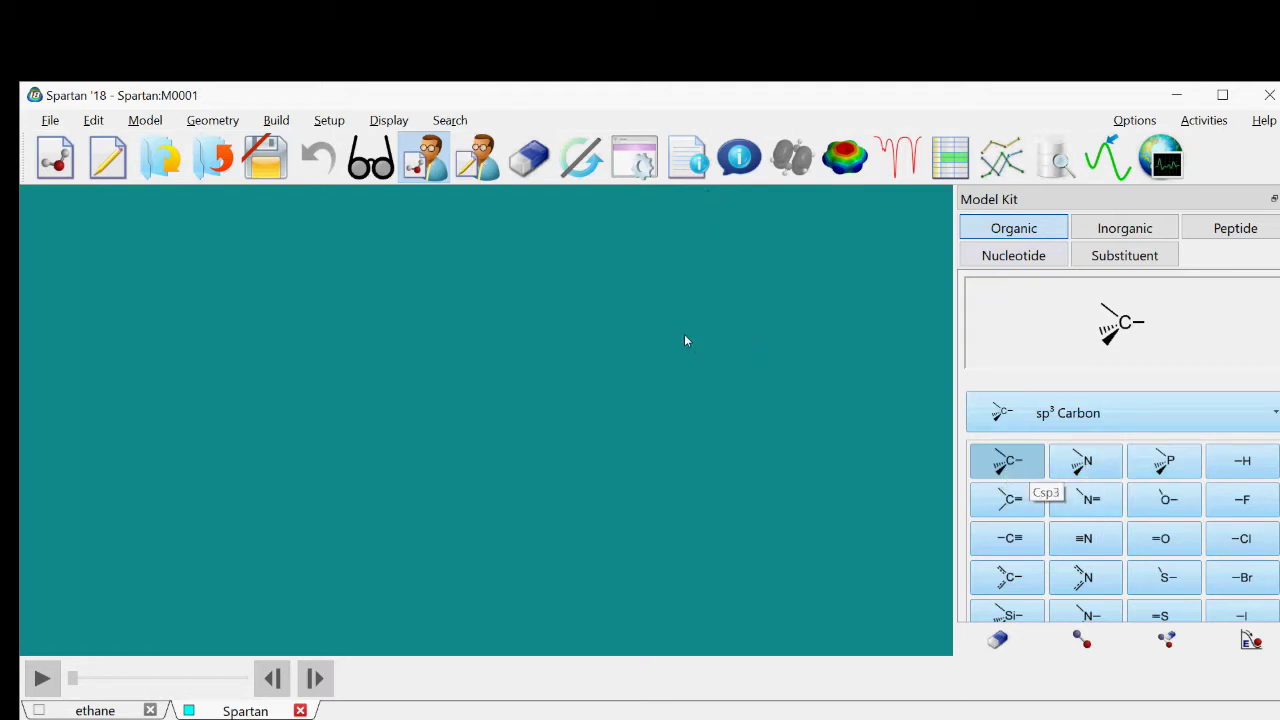
pyautogui.click(1012, 498)
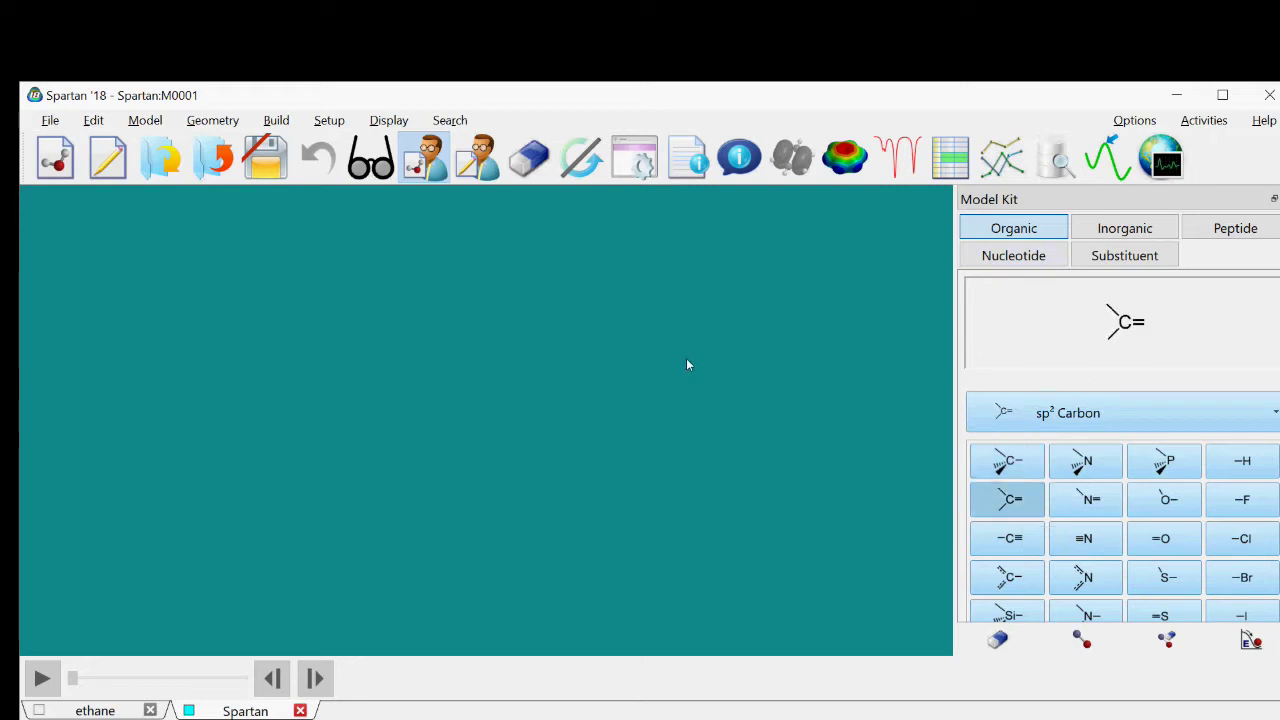
pyautogui.click(1009, 538)
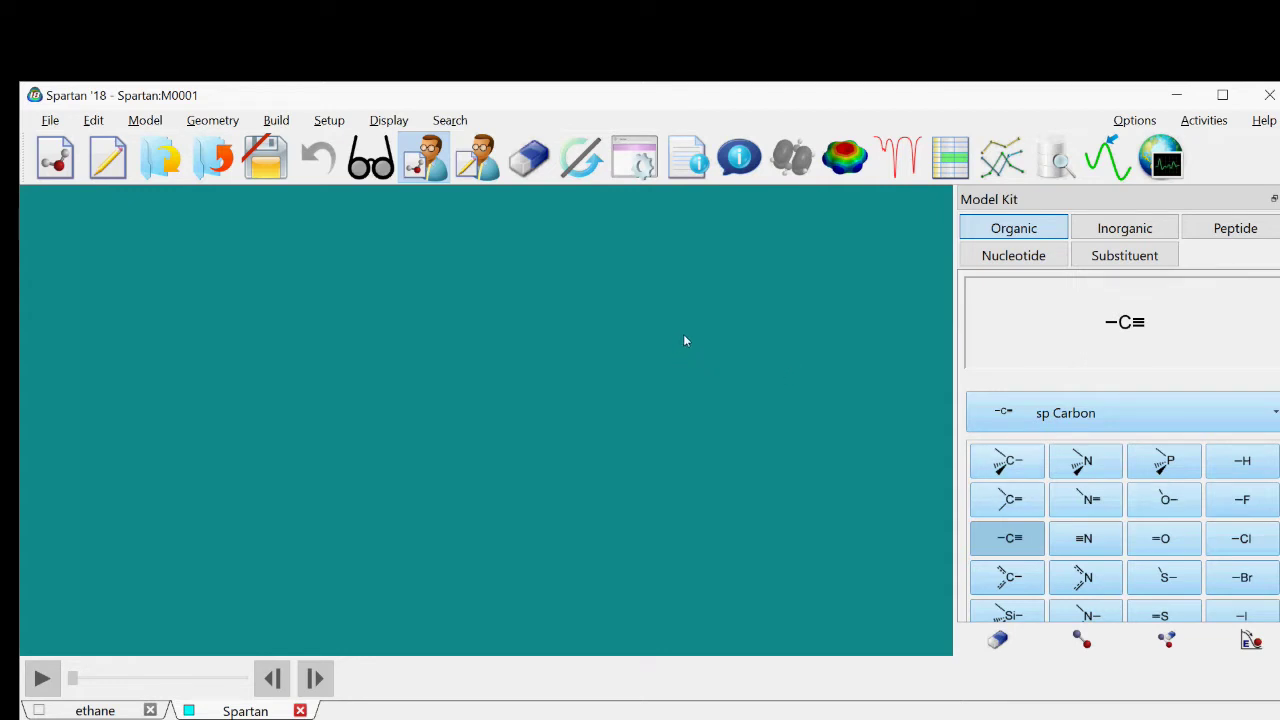
pyautogui.press('c')
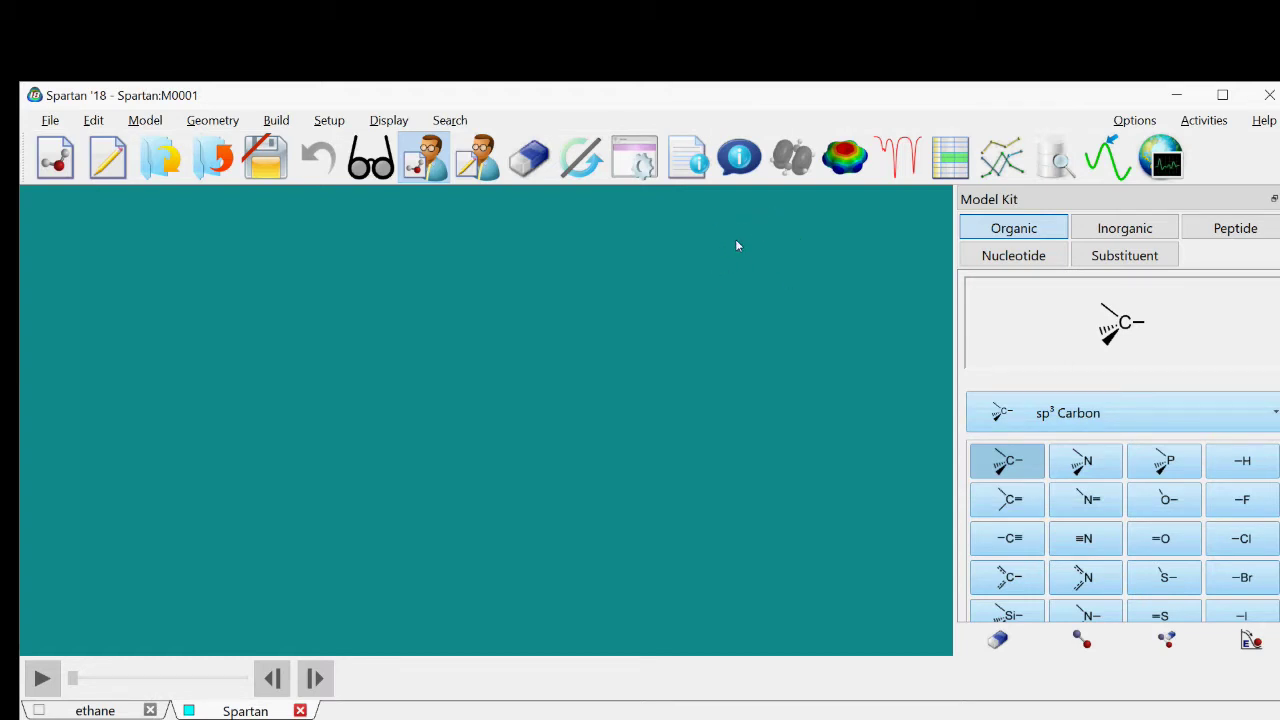
pyautogui.click(281, 266)
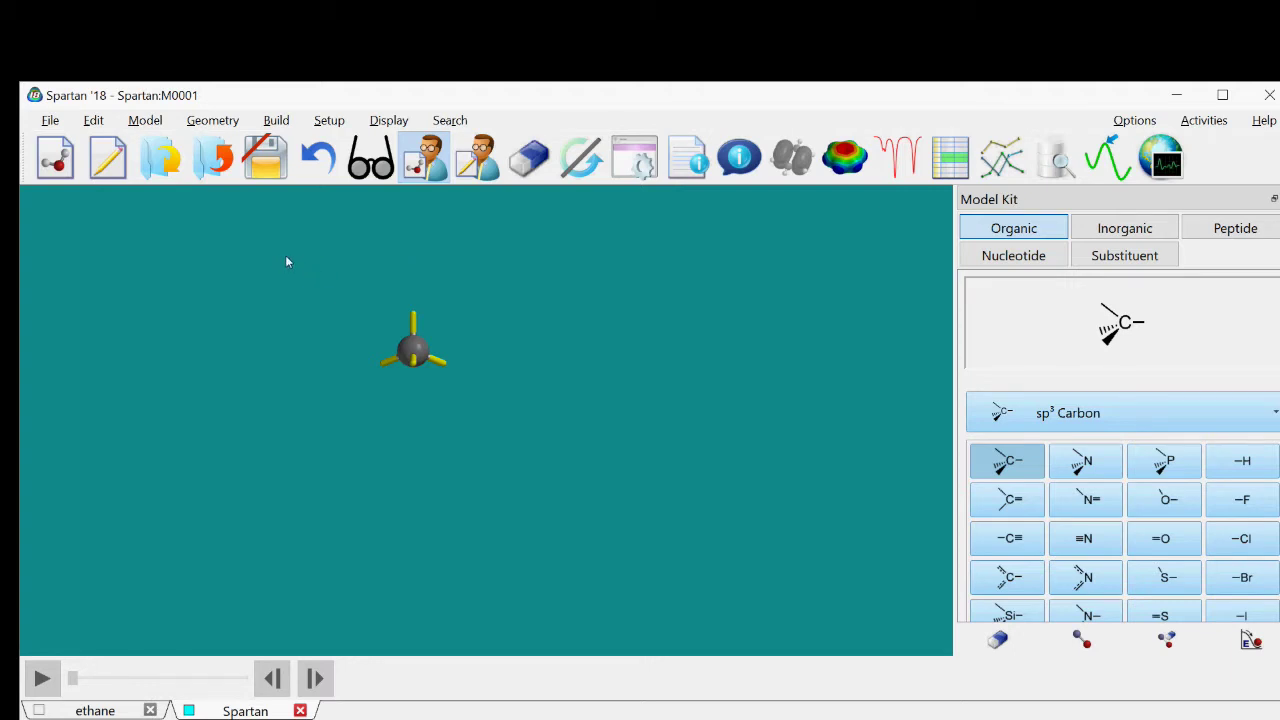
# - Attach three more sp³ carbons one after another to extend the single carbon into a four-carbon chain
pyautogui.moveTo(286, 262); pyautogui.dragTo(329, 253)
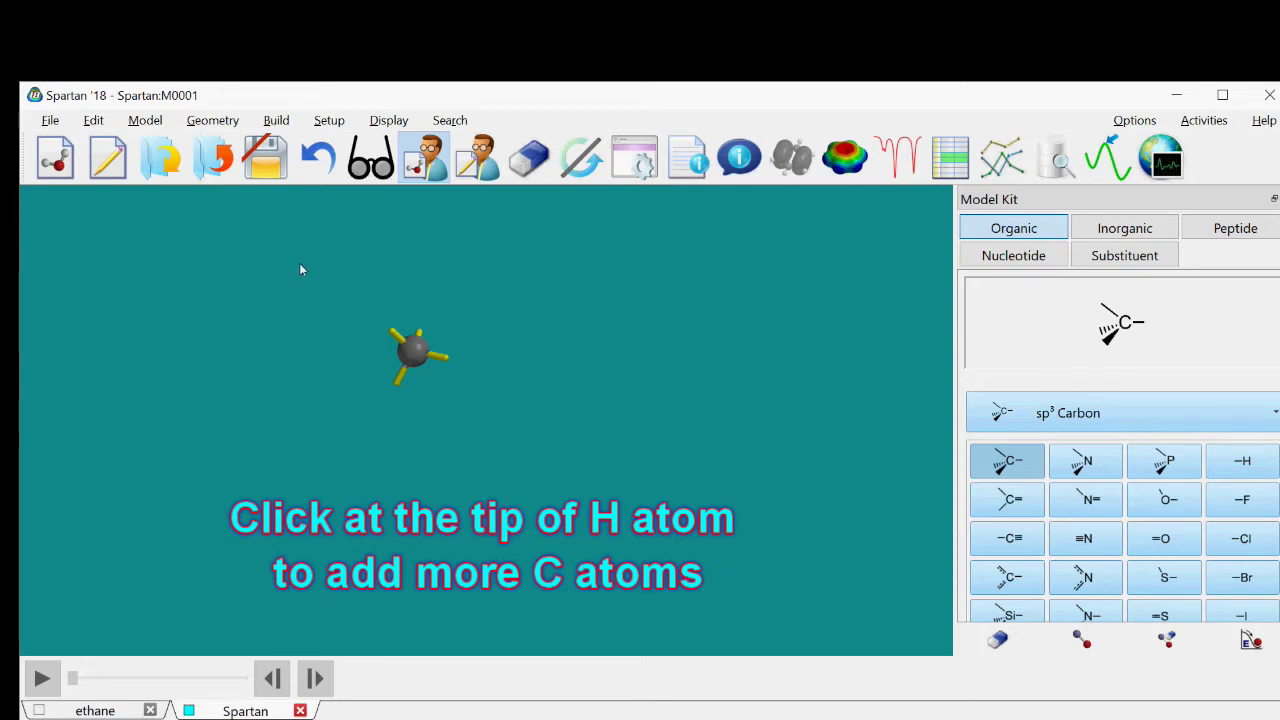
pyautogui.moveTo(299, 263); pyautogui.dragTo(303, 255)
pyautogui.click(303, 262)
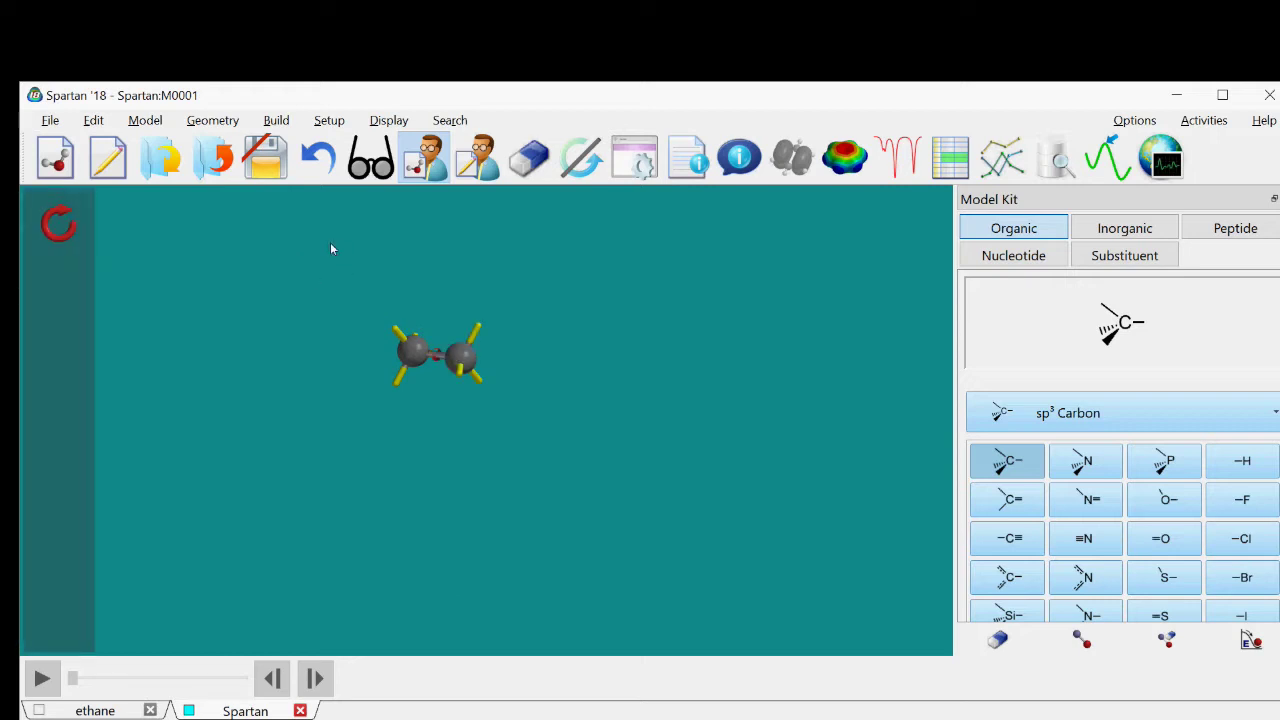
pyautogui.click(329, 248)
pyautogui.click(374, 257)
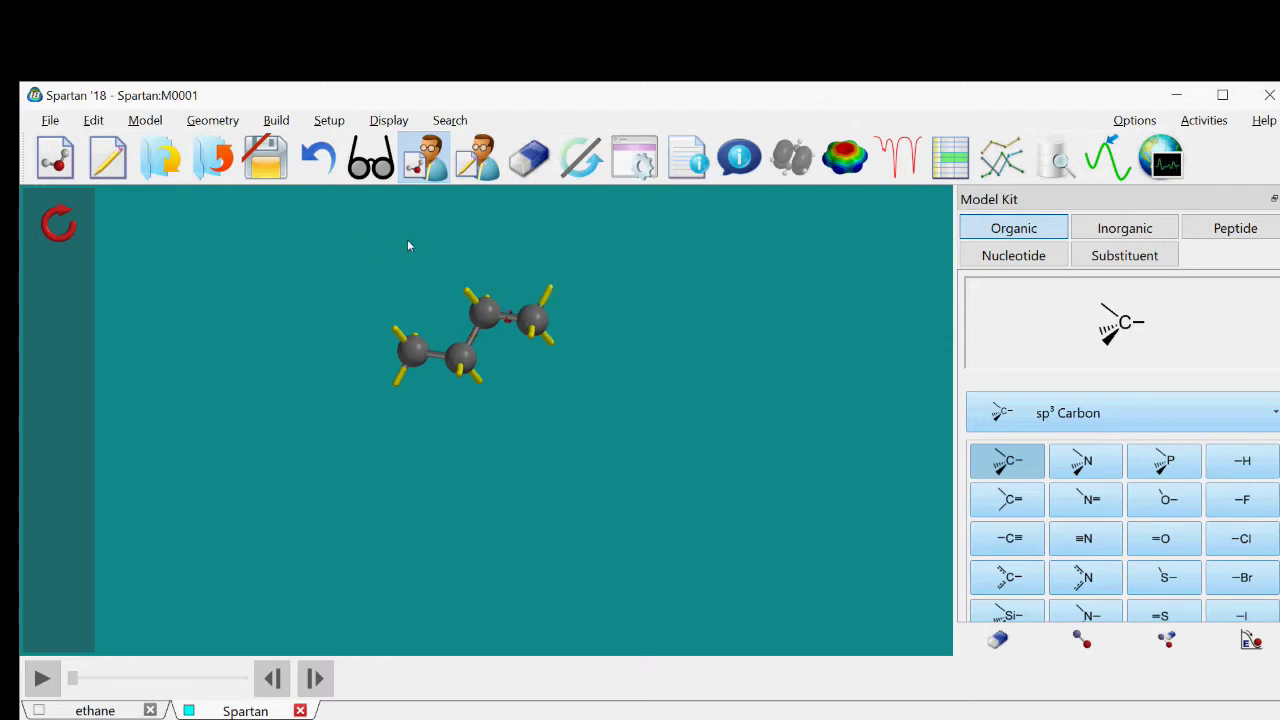
pyautogui.moveTo(407, 245); pyautogui.dragTo(451, 315)
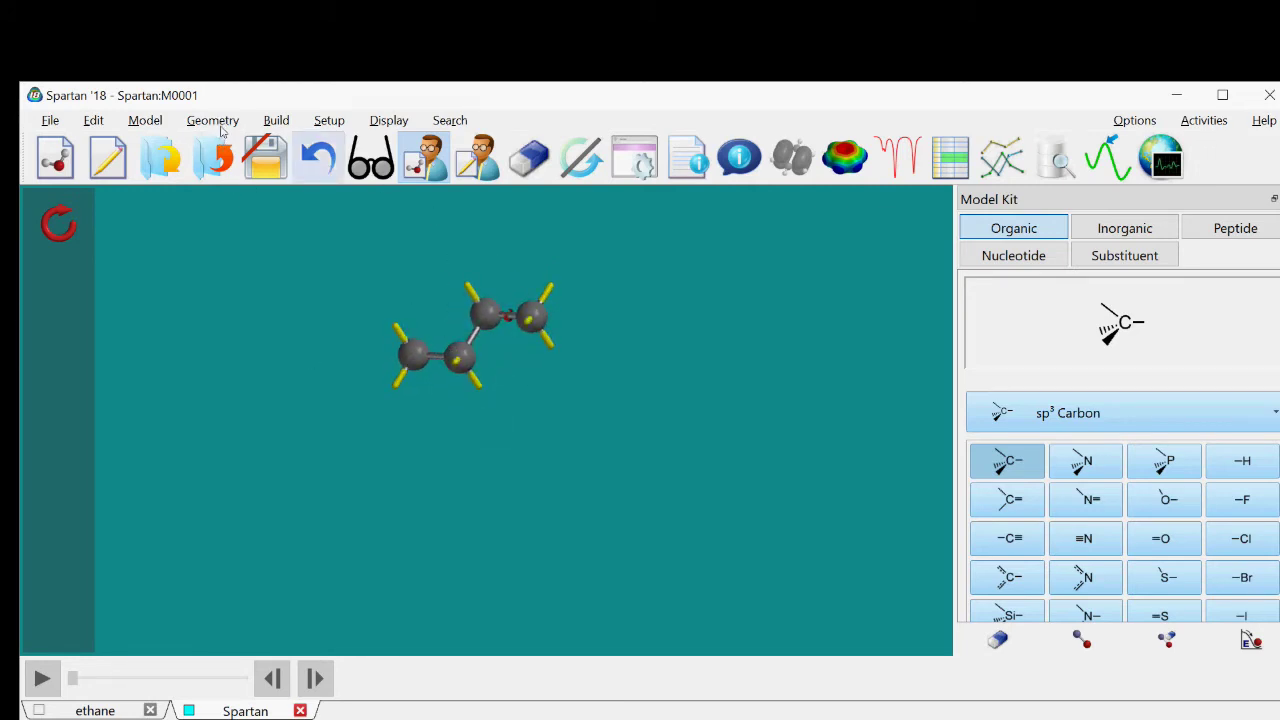
# - Undo the three carbon additions, going back to the single carbon
pyautogui.hotkey('ctrl', 'z')
pyautogui.click(318, 157)
pyautogui.click(318, 157)
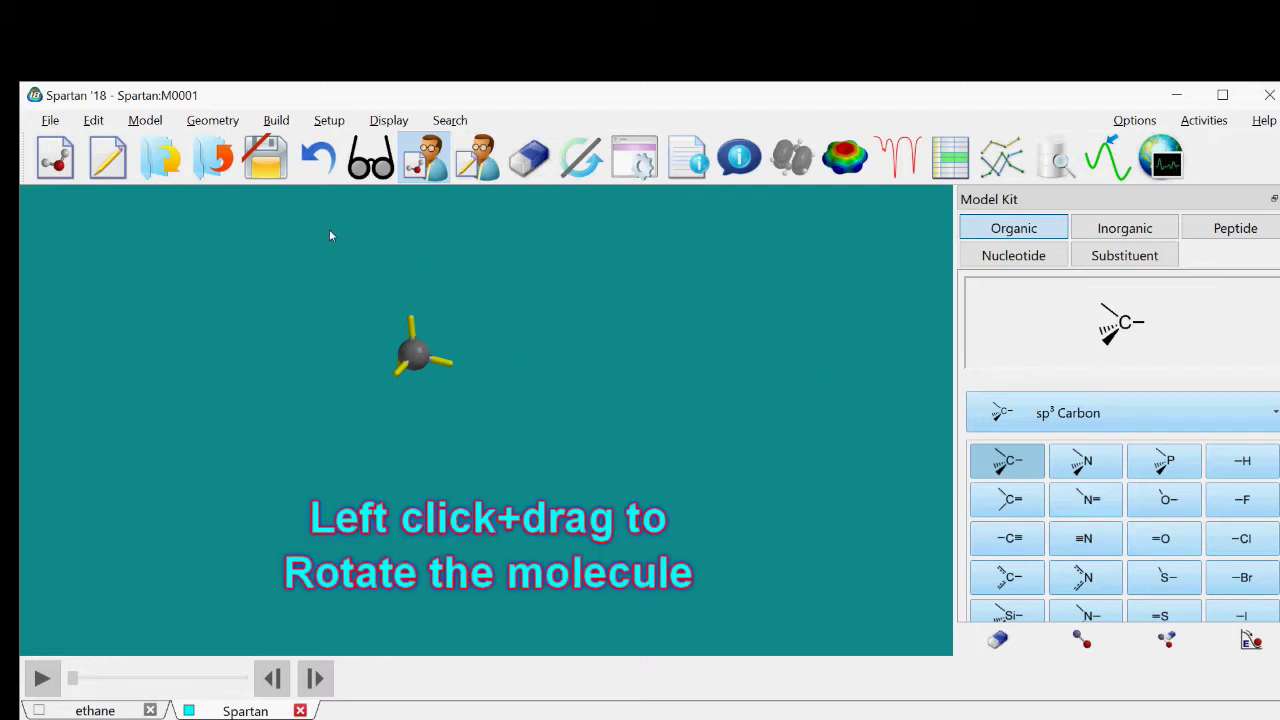
# - Rotate, reposition and rescale the single-carbon molecule to view it from different sides
pyautogui.moveTo(314, 243)
pyautogui.mouseDown()
pyautogui.moveTo(319, 260)
pyautogui.moveTo(353, 265)
pyautogui.moveTo(360, 225)
pyautogui.moveTo(240, 214)
pyautogui.moveTo(283, 320)
pyautogui.moveTo(320, 223)
pyautogui.moveTo(268, 321)
pyautogui.moveTo(286, 226)
pyautogui.moveTo(277, 291)
pyautogui.moveTo(316, 258)
pyautogui.mouseUp()
pyautogui.moveTo(306, 243); pyautogui.dragTo(337, 289, button='right')
pyautogui.scroll(5, 334, 298)
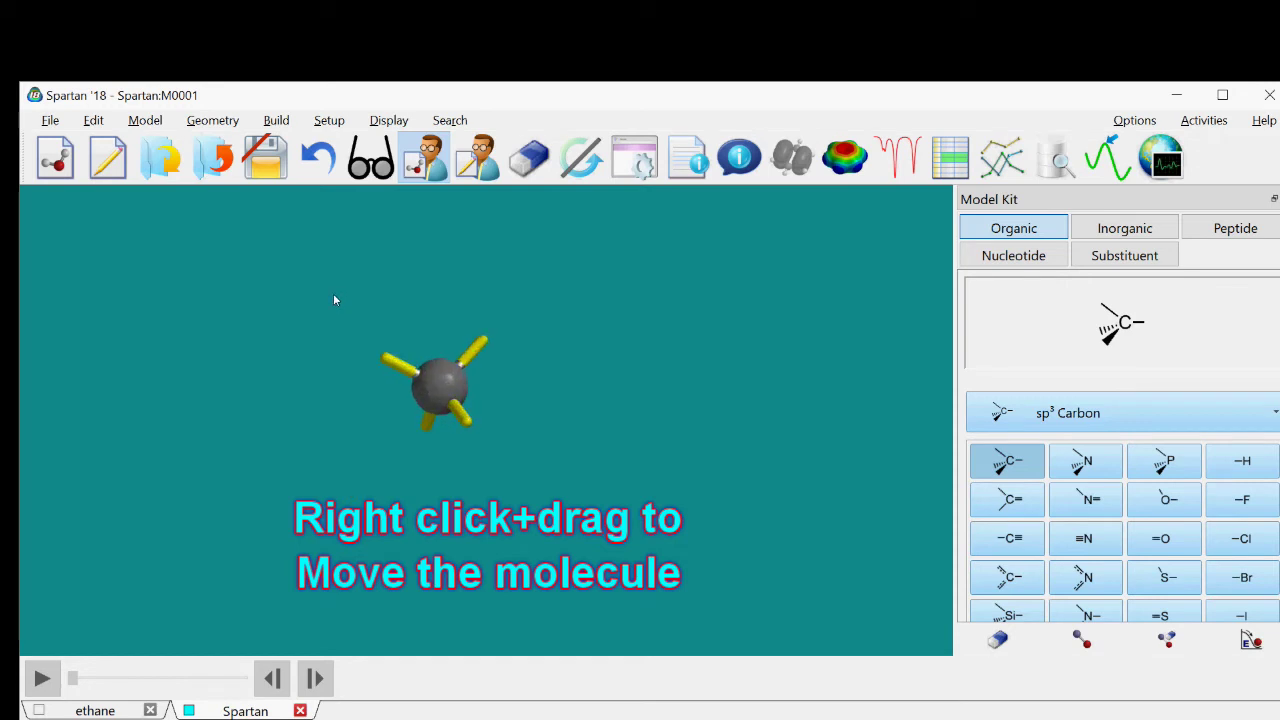
pyautogui.scroll(-3, 340, 300)
pyautogui.scroll(-3, 334, 307)
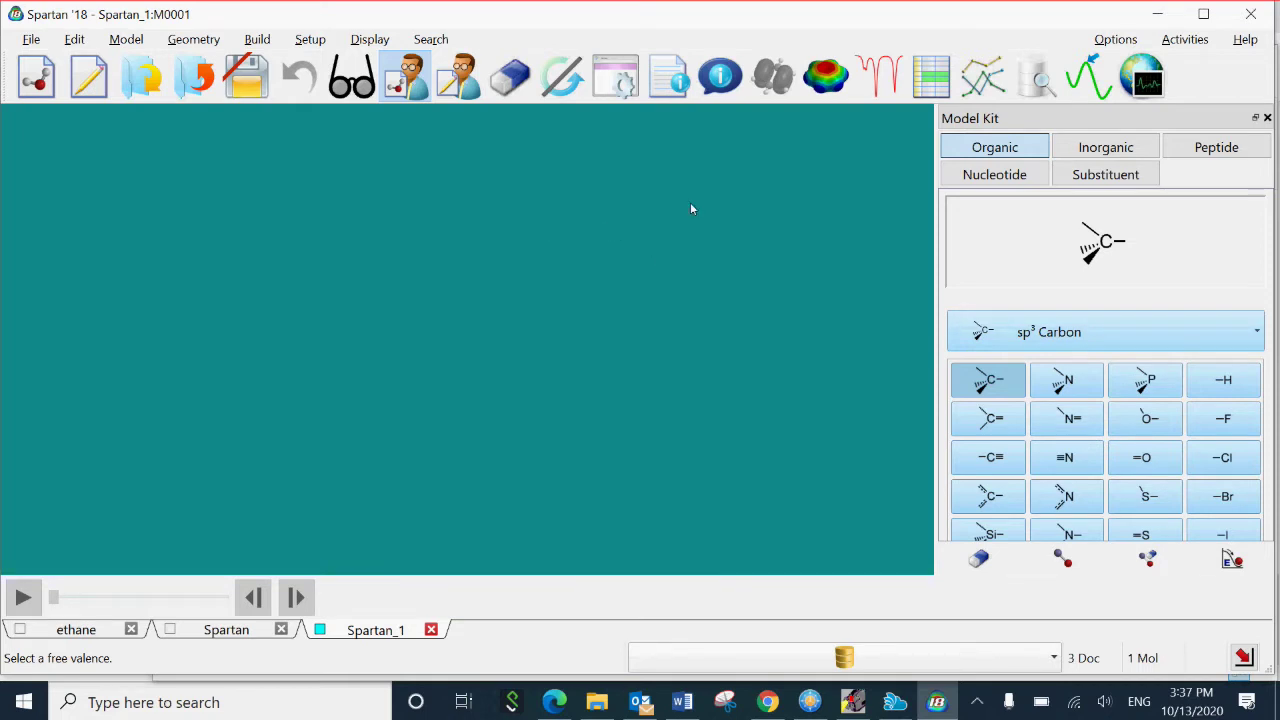
# - Build ethane in the new document by placing an sp³ carbon and bonding a second one to it
pyautogui.click(262, 184)
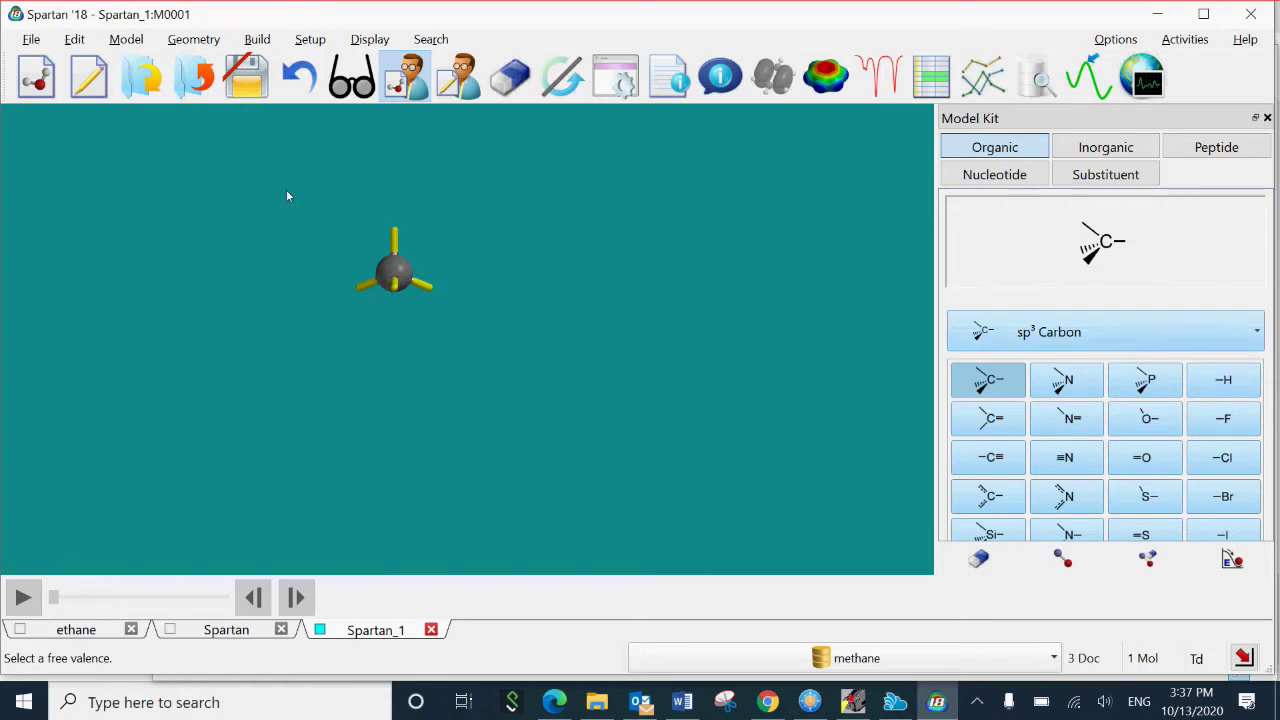
pyautogui.click(286, 190)
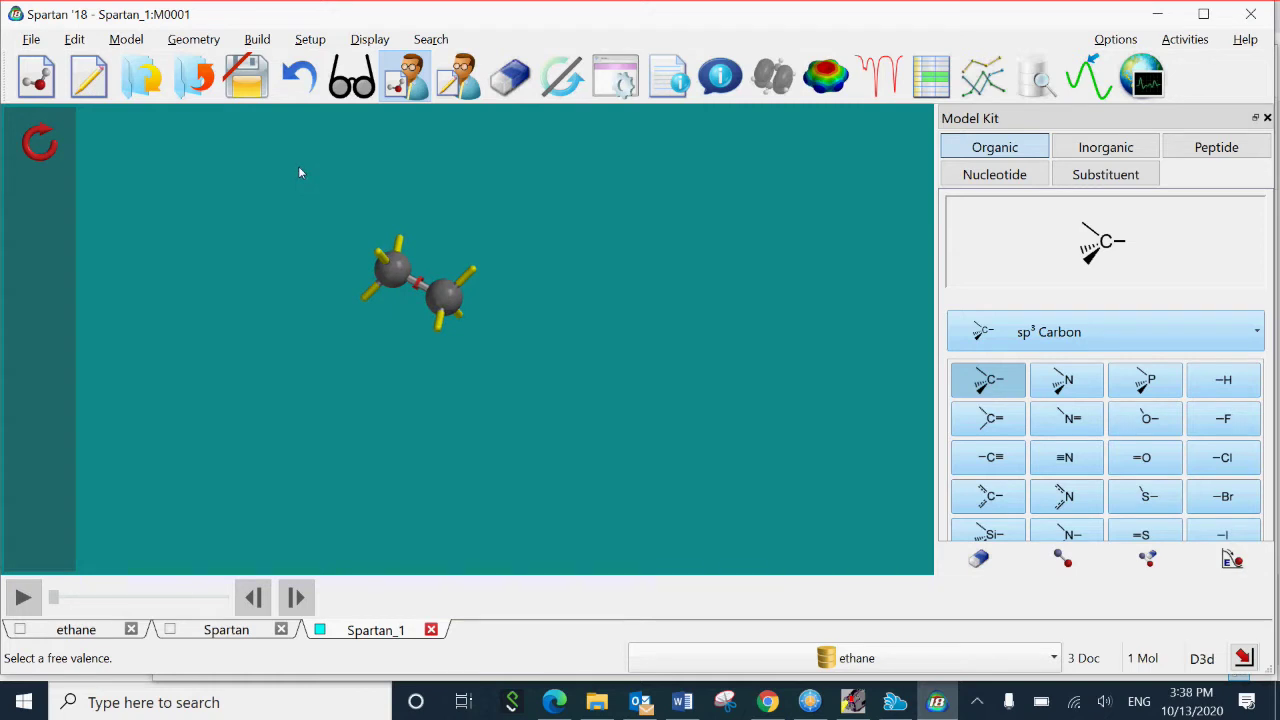
# - Examine ethane's staggered conformation by viewing the molecule along and across the carbon–carbon bond
pyautogui.moveTo(298, 168); pyautogui.dragTo(229, 179)
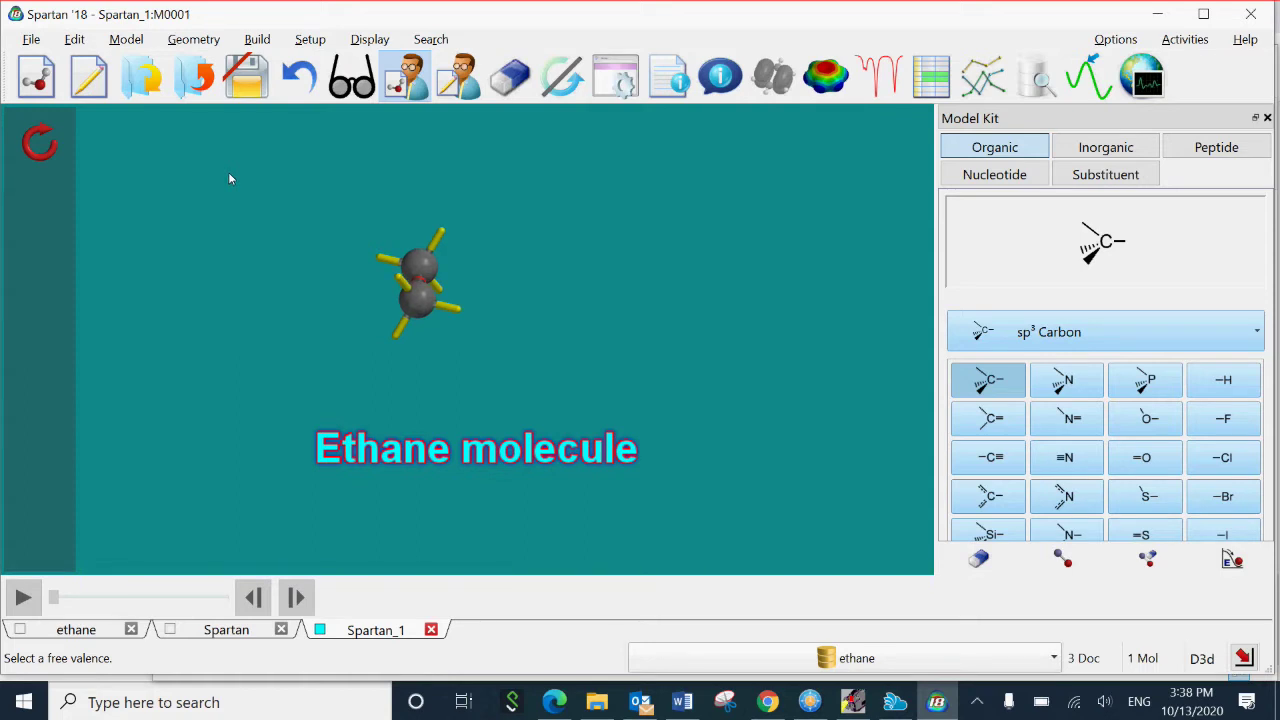
pyautogui.moveTo(229, 179)
pyautogui.mouseDown()
pyautogui.moveTo(259, 198)
pyautogui.moveTo(215, 184)
pyautogui.moveTo(219, 158)
pyautogui.mouseUp()
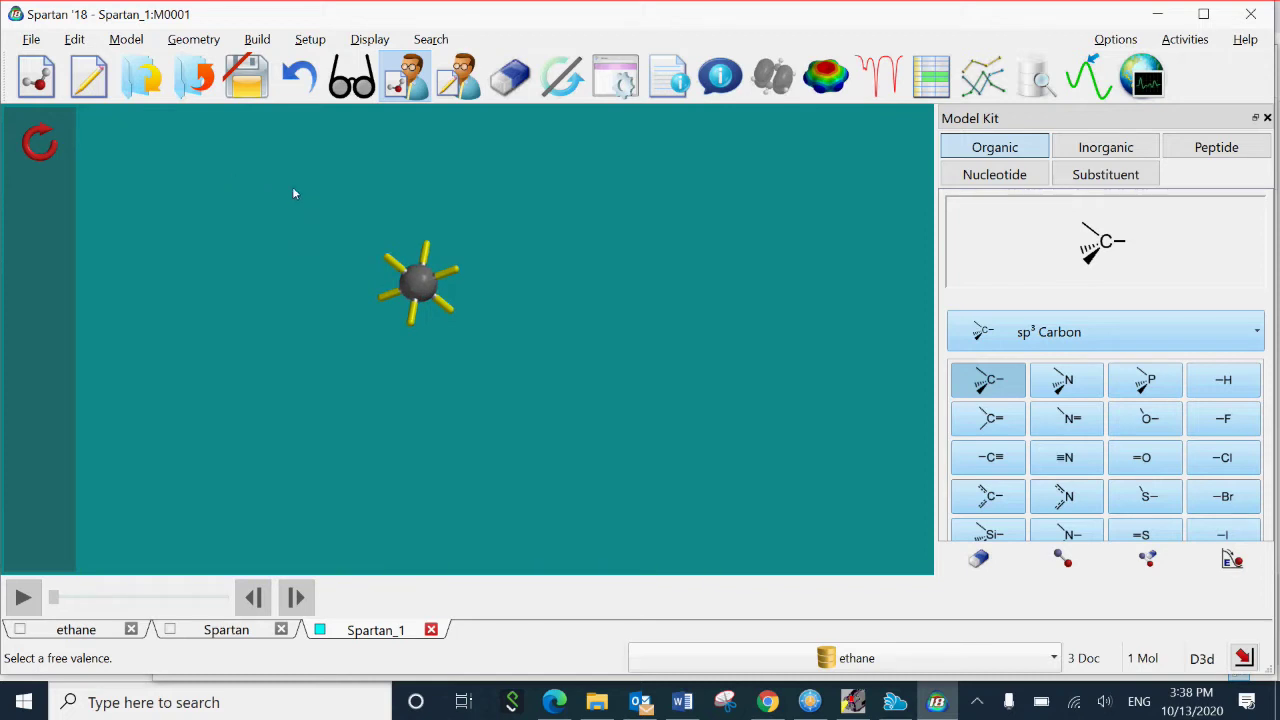
pyautogui.moveTo(246, 229)
pyautogui.mouseDown()
pyautogui.moveTo(254, 243)
pyautogui.moveTo(246, 231)
pyautogui.mouseUp()
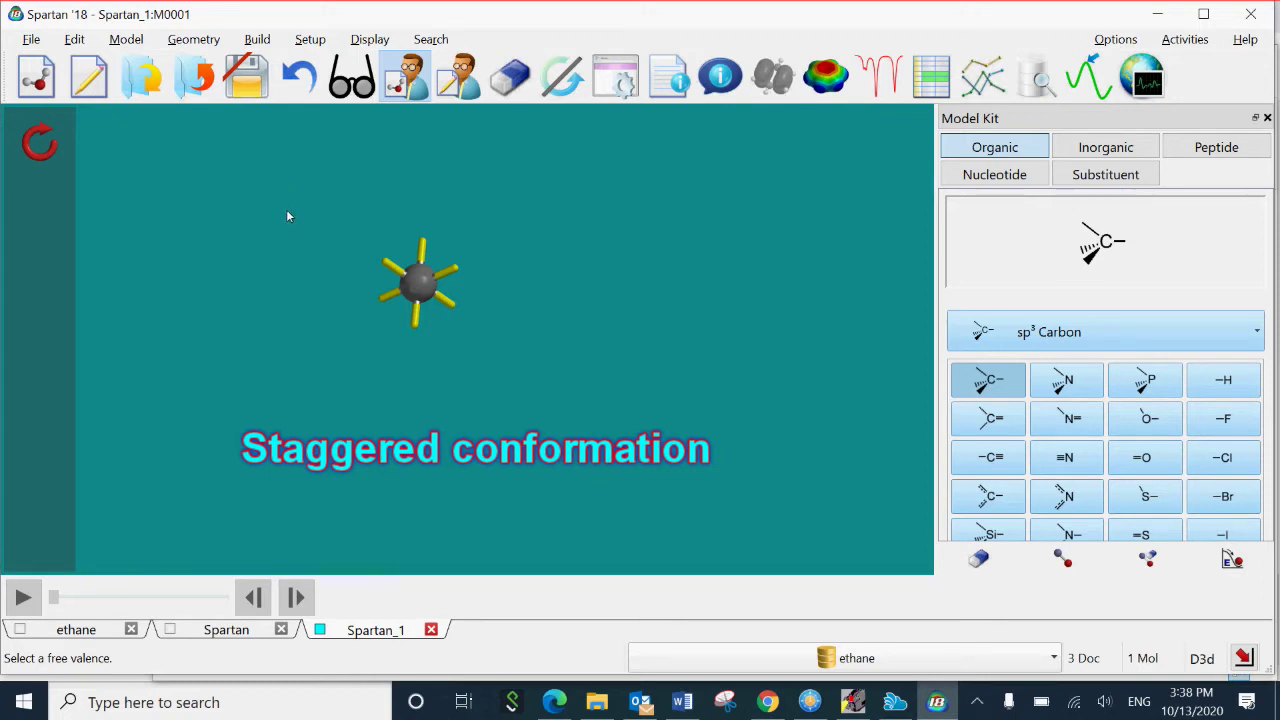
pyautogui.moveTo(289, 211); pyautogui.dragTo(291, 249)
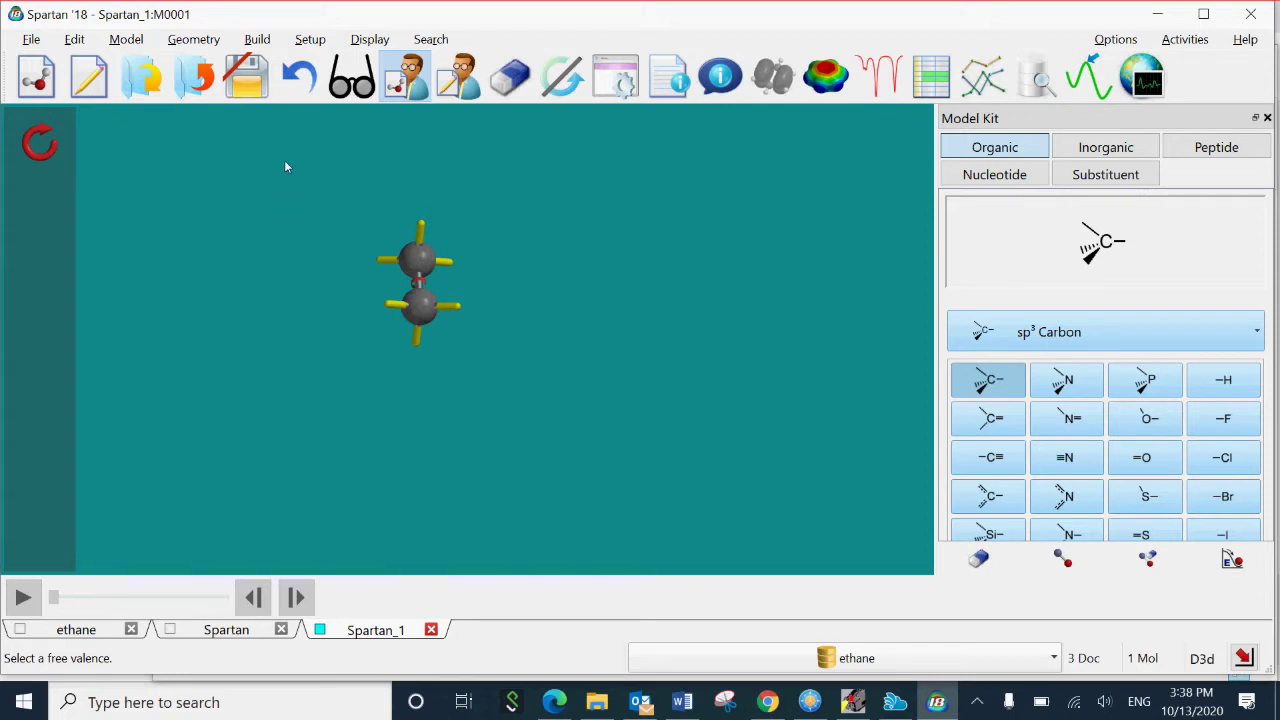
pyautogui.moveTo(292, 240); pyautogui.dragTo(291, 198)
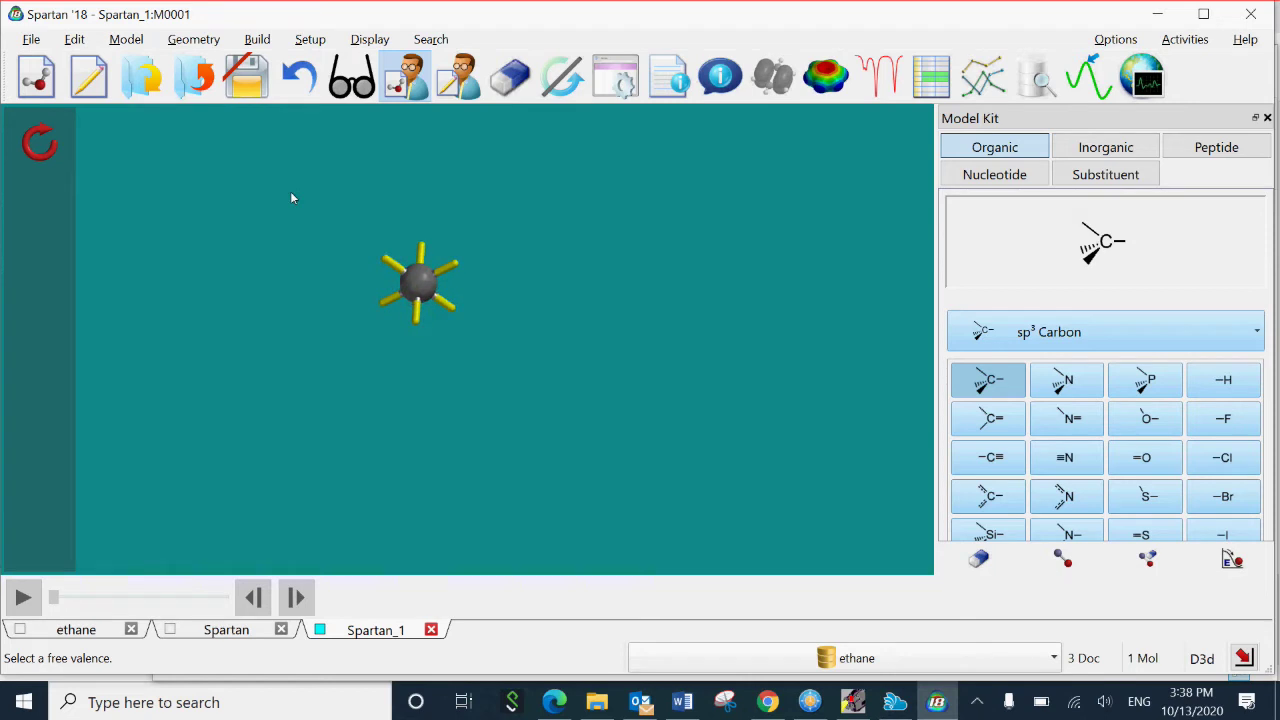
pyautogui.moveTo(282, 167); pyautogui.dragTo(284, 168)
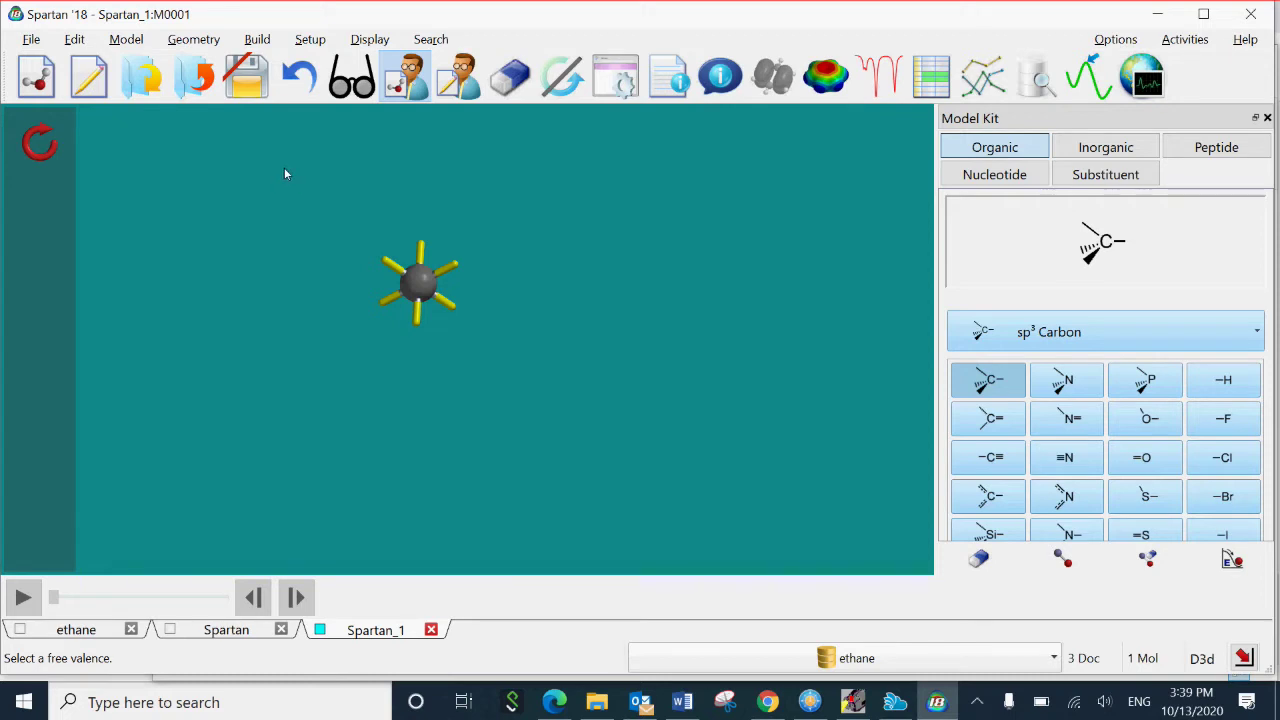
pyautogui.moveTo(287, 238); pyautogui.dragTo(292, 268)
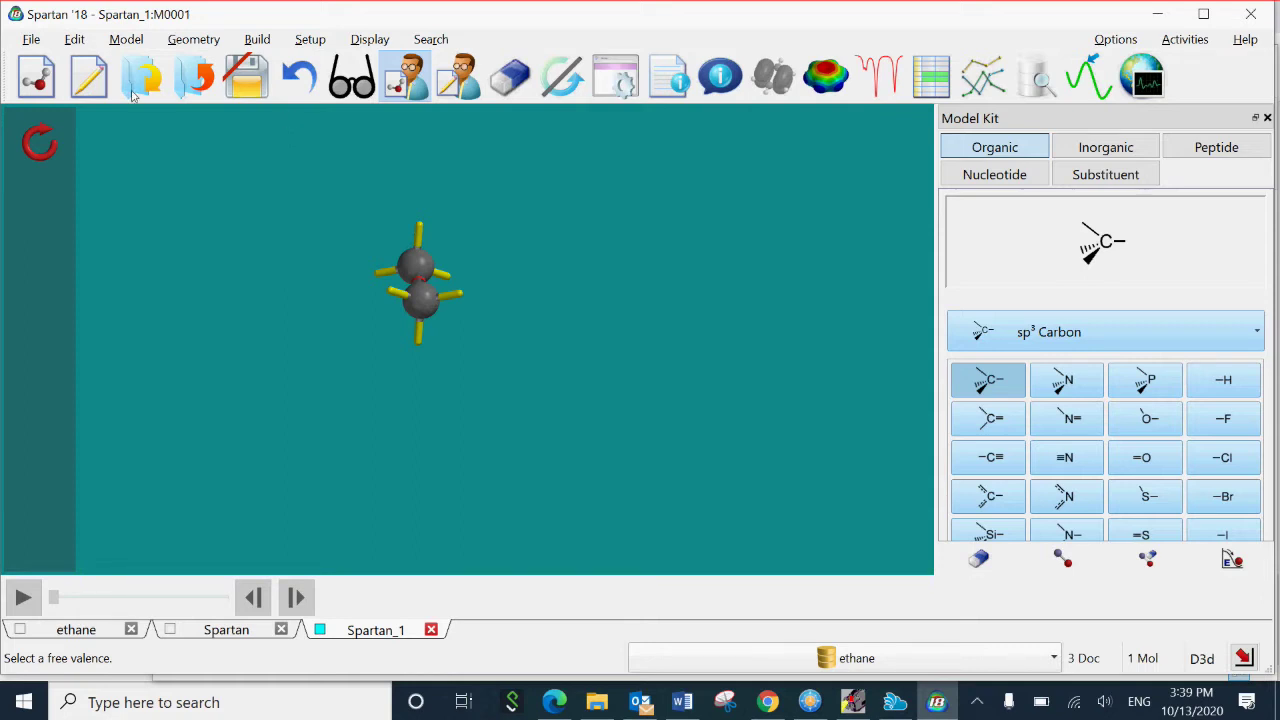
pyautogui.moveTo(335, 143); pyautogui.dragTo(330, 116)
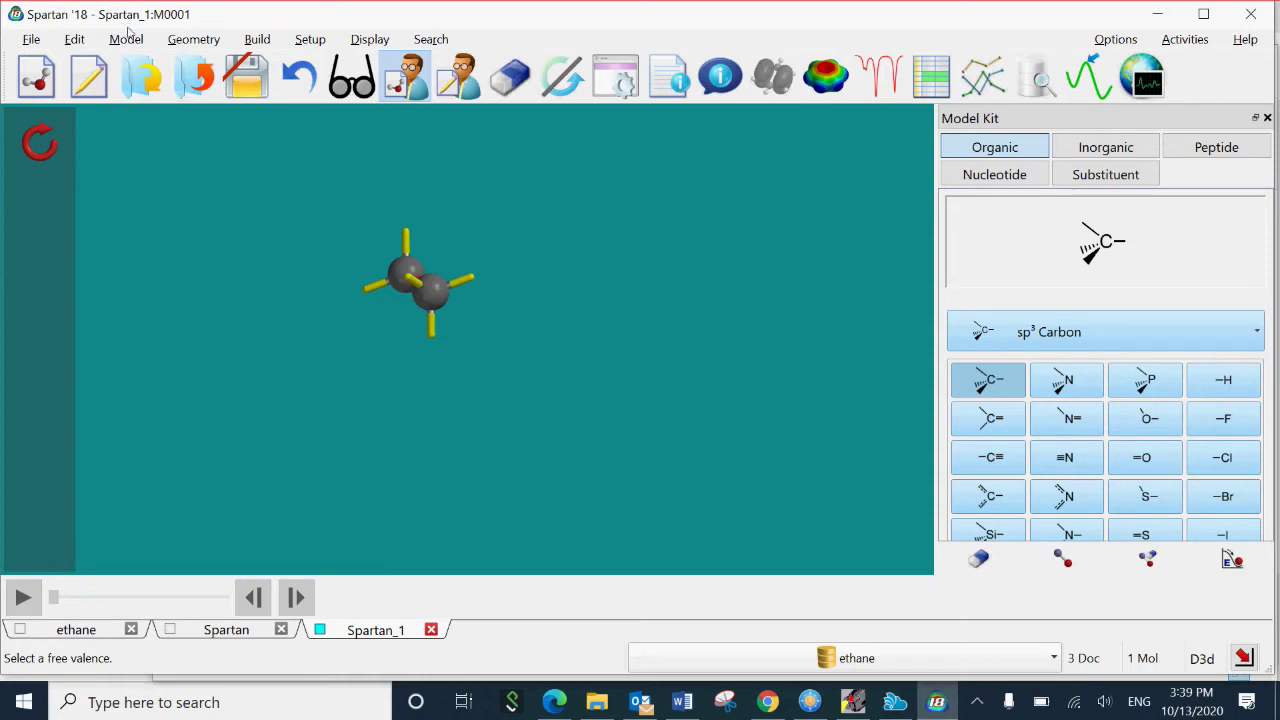
# - Measure the dihedral angle H1–C1–C2–H3 across ethane's carbon–carbon bond
pyautogui.click(193, 39)
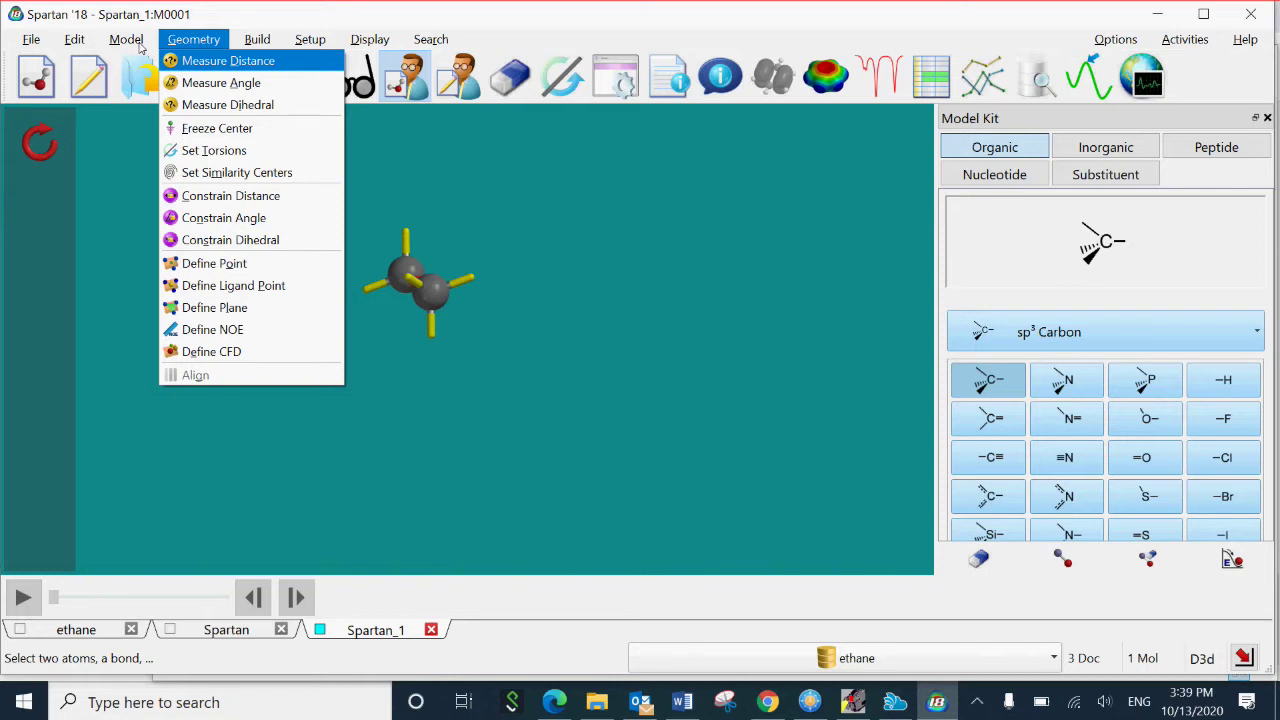
pyautogui.press('Down')
pyautogui.press('Down')
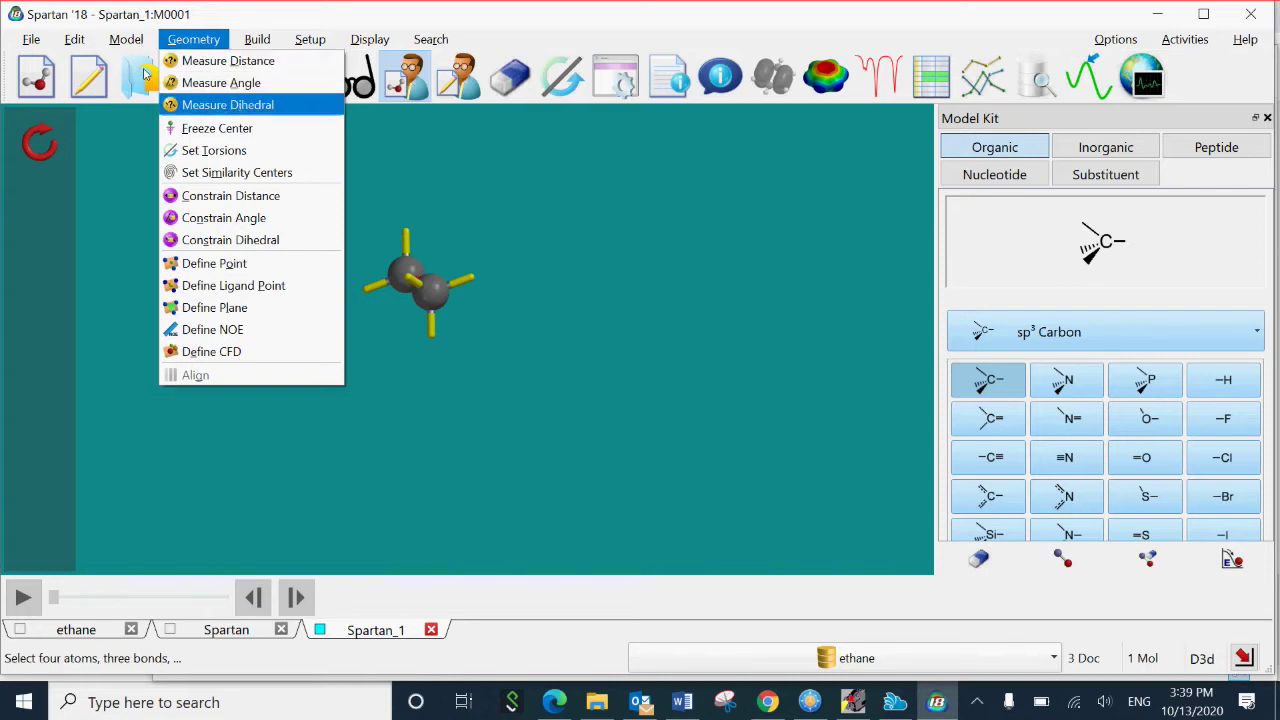
pyautogui.press('Return')
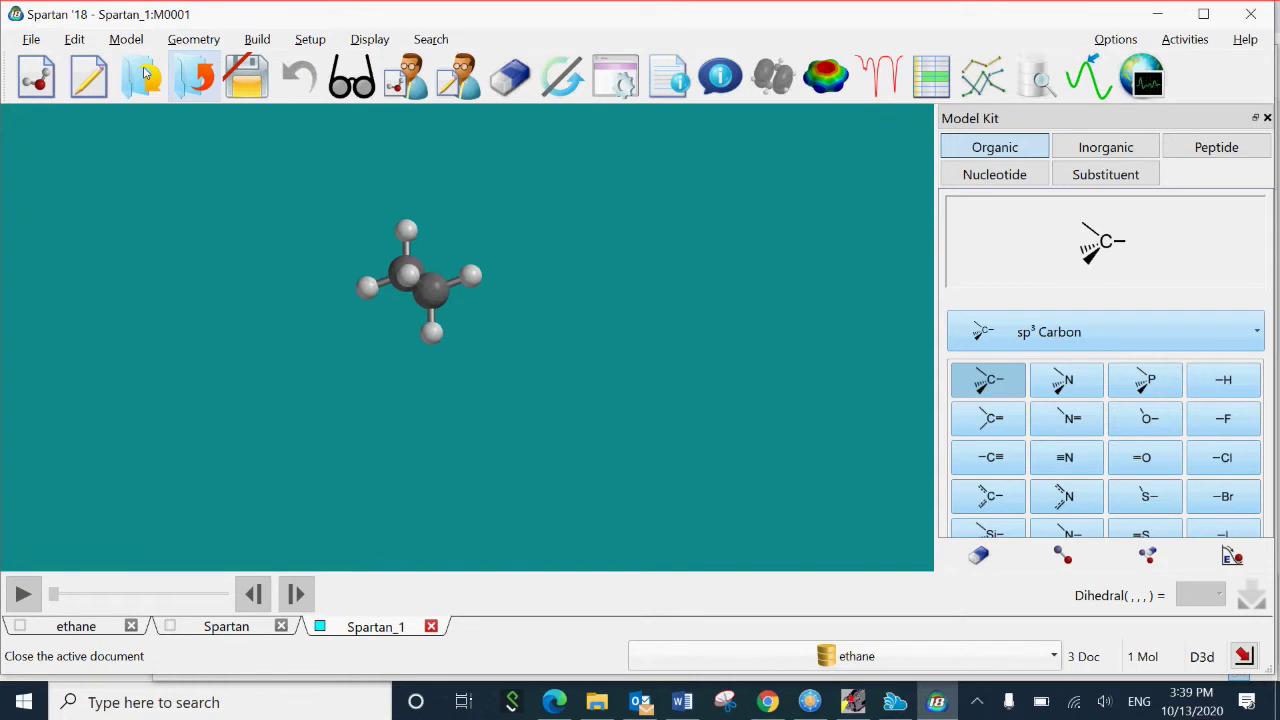
pyautogui.moveTo(328, 212); pyautogui.dragTo(333, 238)
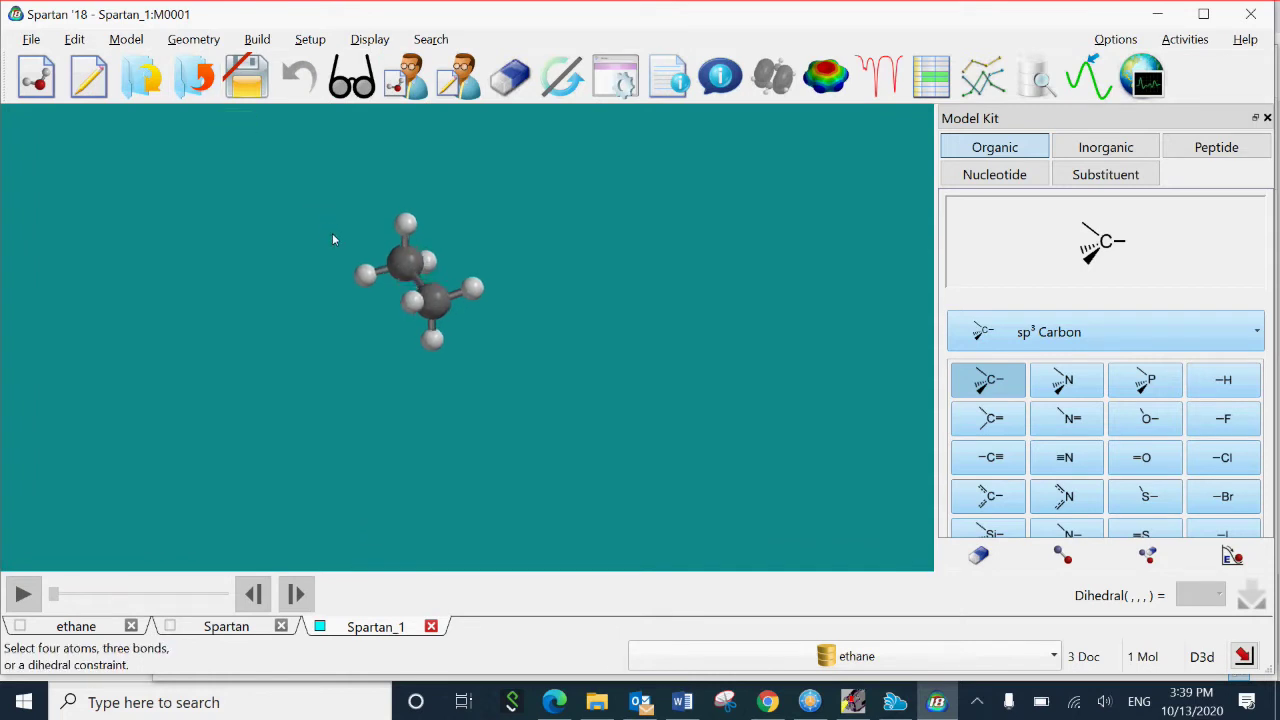
pyautogui.moveTo(355, 232); pyautogui.dragTo(338, 237)
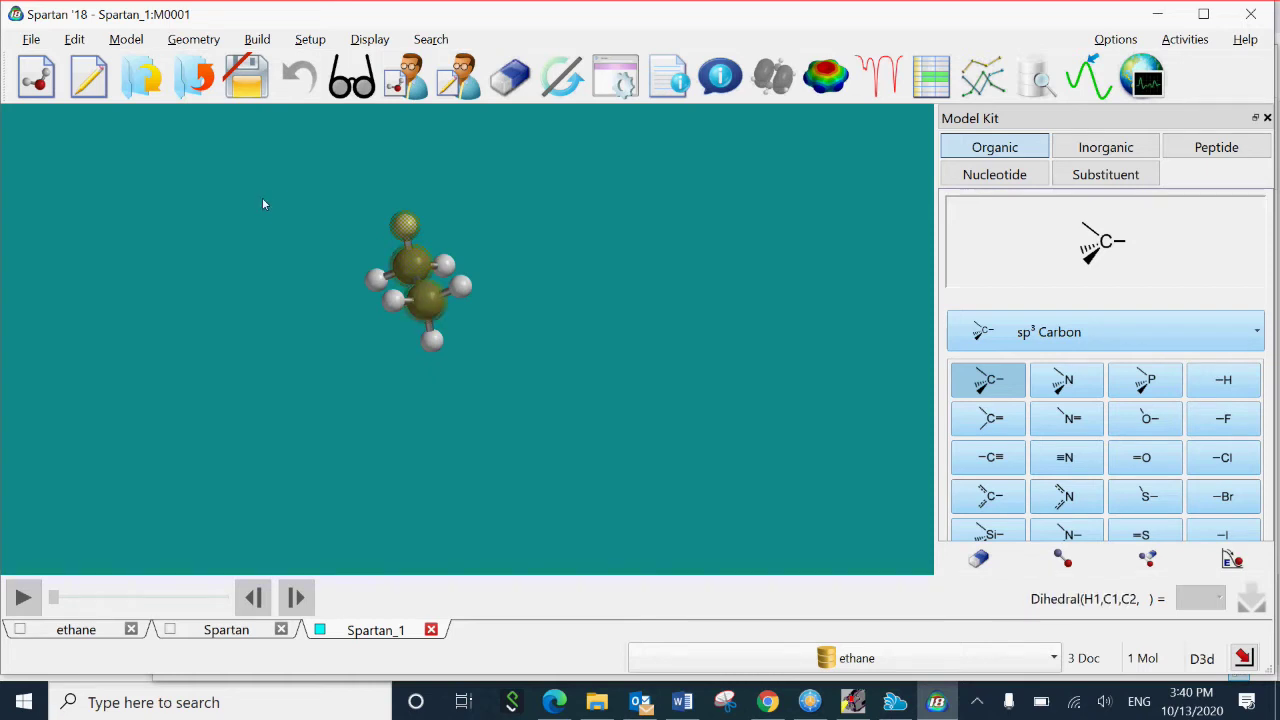
pyautogui.click(393, 299)
pyautogui.moveTo(348, 214); pyautogui.dragTo(322, 232)
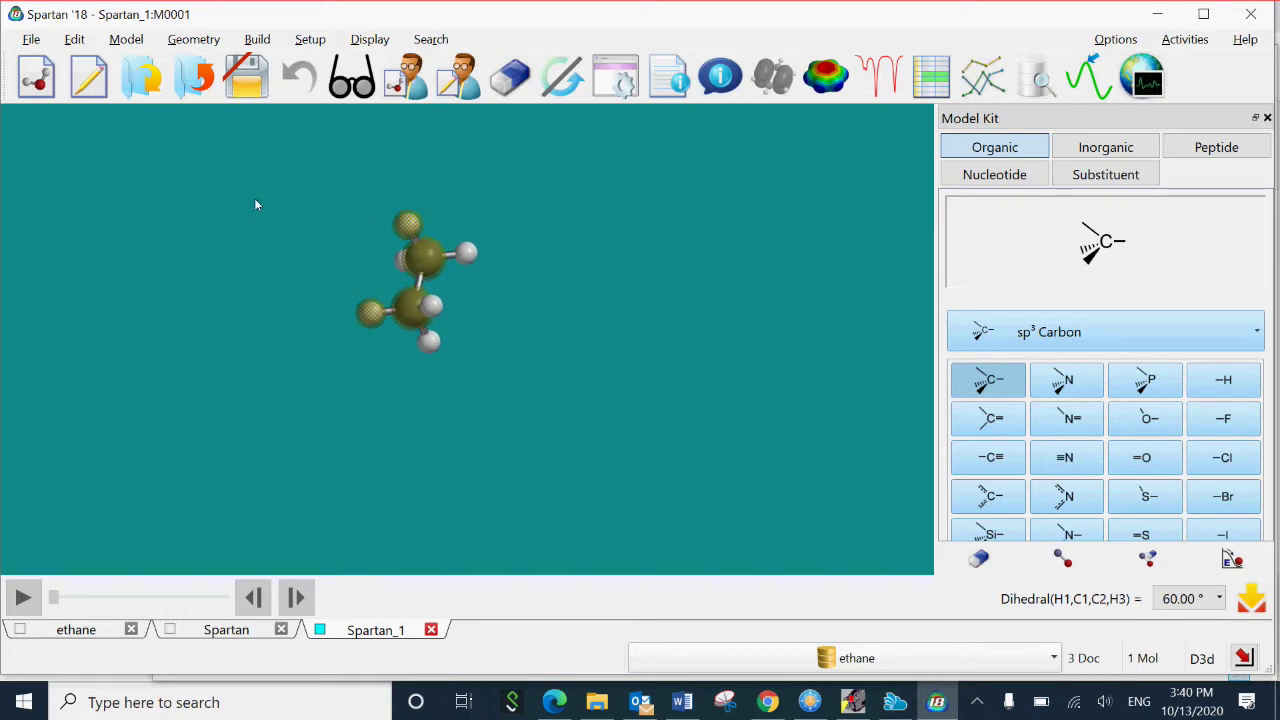
pyautogui.moveTo(373, 214); pyautogui.dragTo(387, 192)
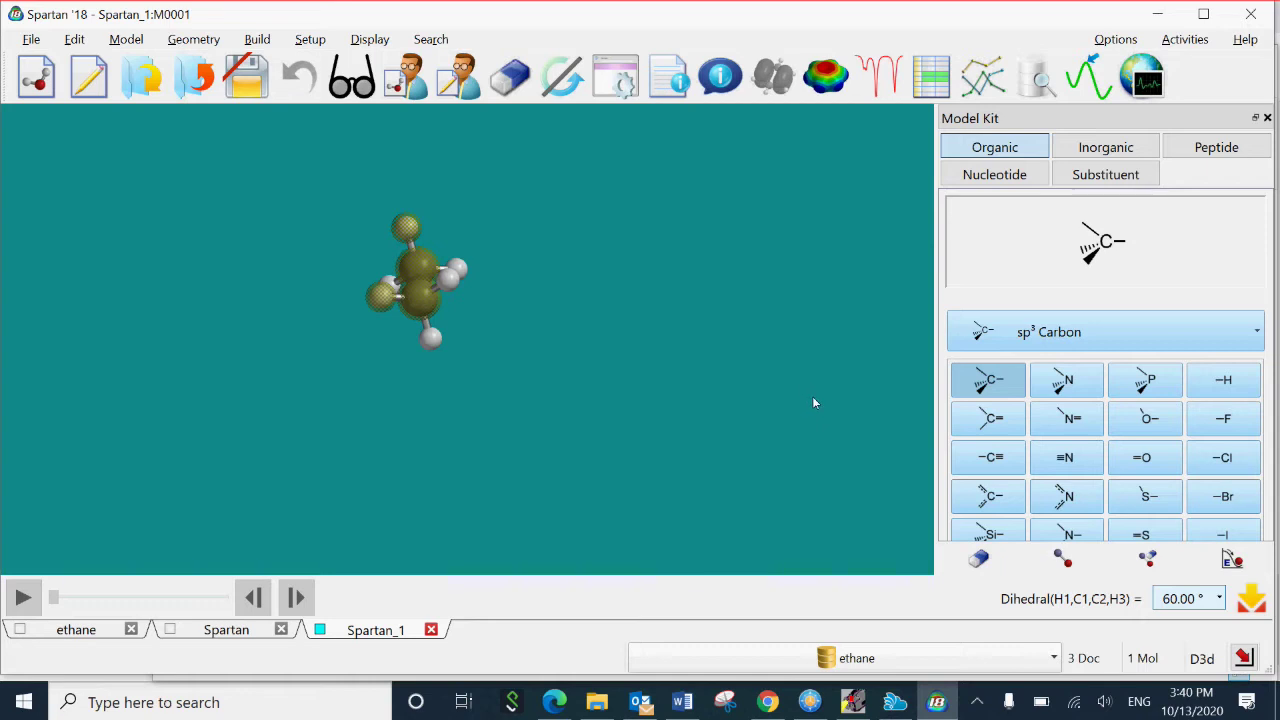
# - Set the H1–C1–C2–H3 dihedral to 0° and inspect the eclipsed conformation
pyautogui.press('space')
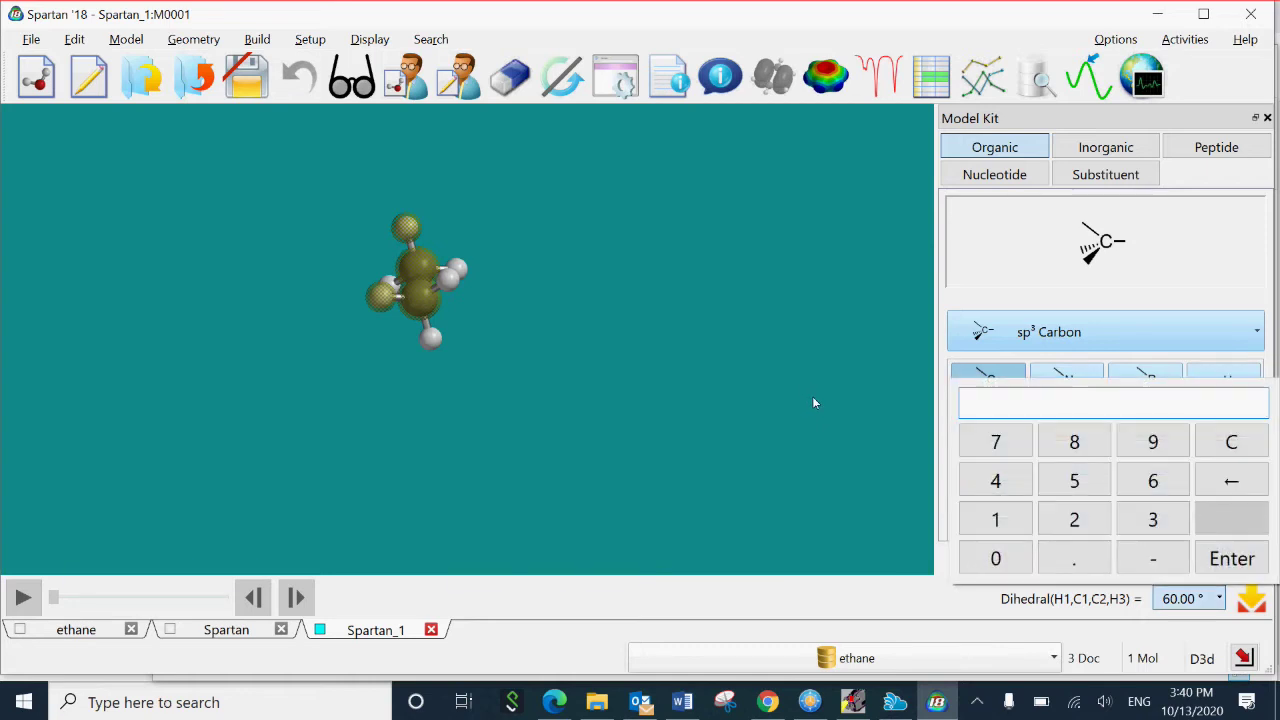
pyautogui.write('0')
pyautogui.press('Return')
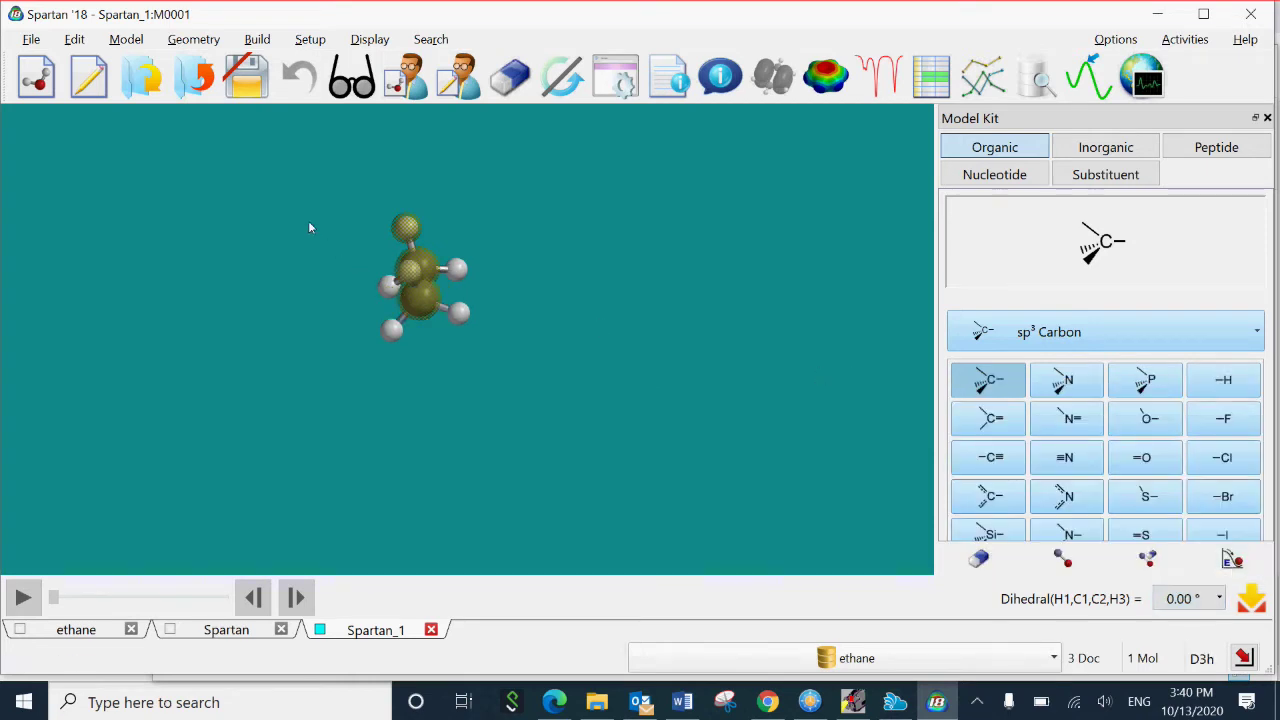
pyautogui.moveTo(308, 246)
pyautogui.mouseDown()
pyautogui.moveTo(308, 228)
pyautogui.moveTo(308, 256)
pyautogui.mouseUp()
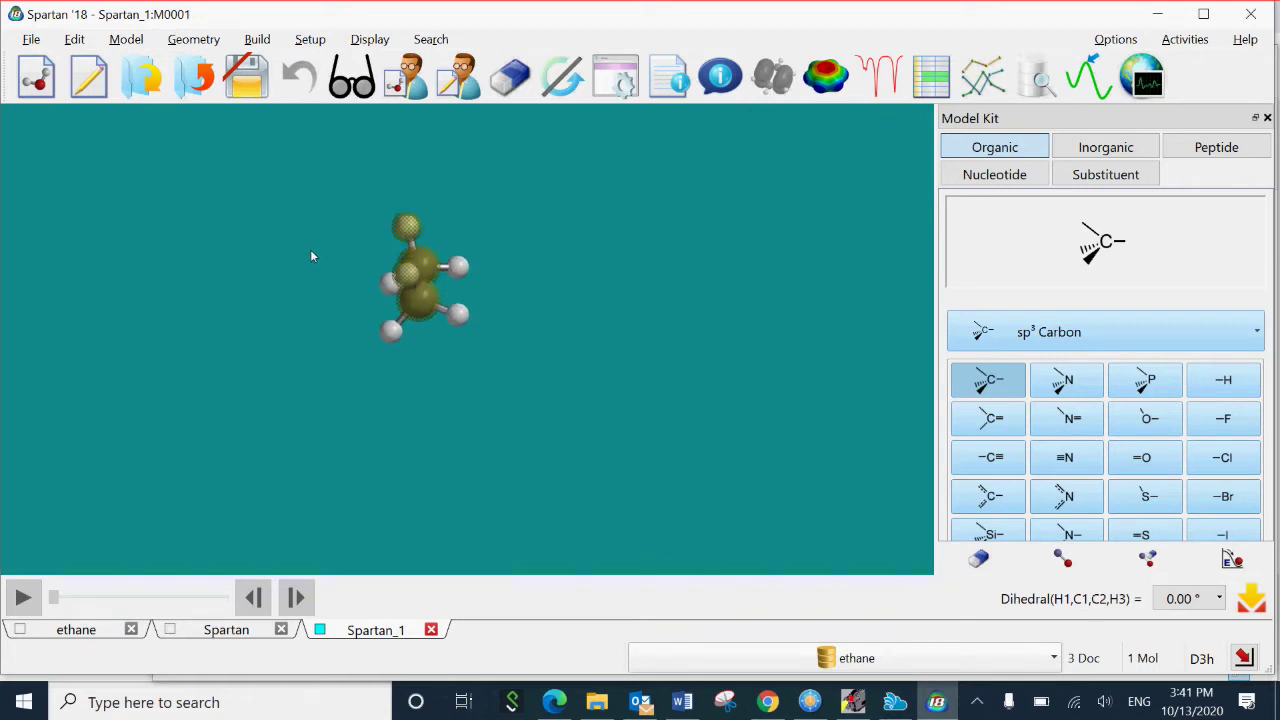
pyautogui.moveTo(310, 256); pyautogui.dragTo(265, 278)
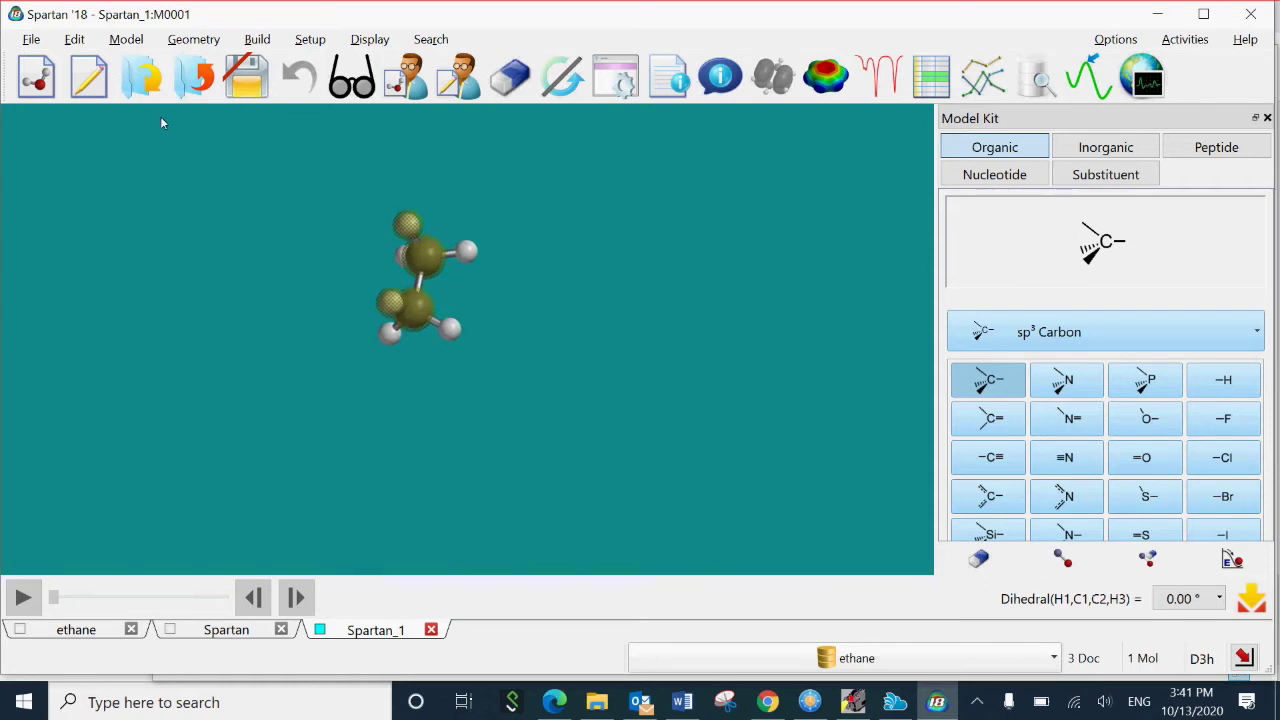
# - Add a locked dihedral constraint of 0° on H1–C1–C2–H3 in the eclipsed ethane
pyautogui.click(195, 39)
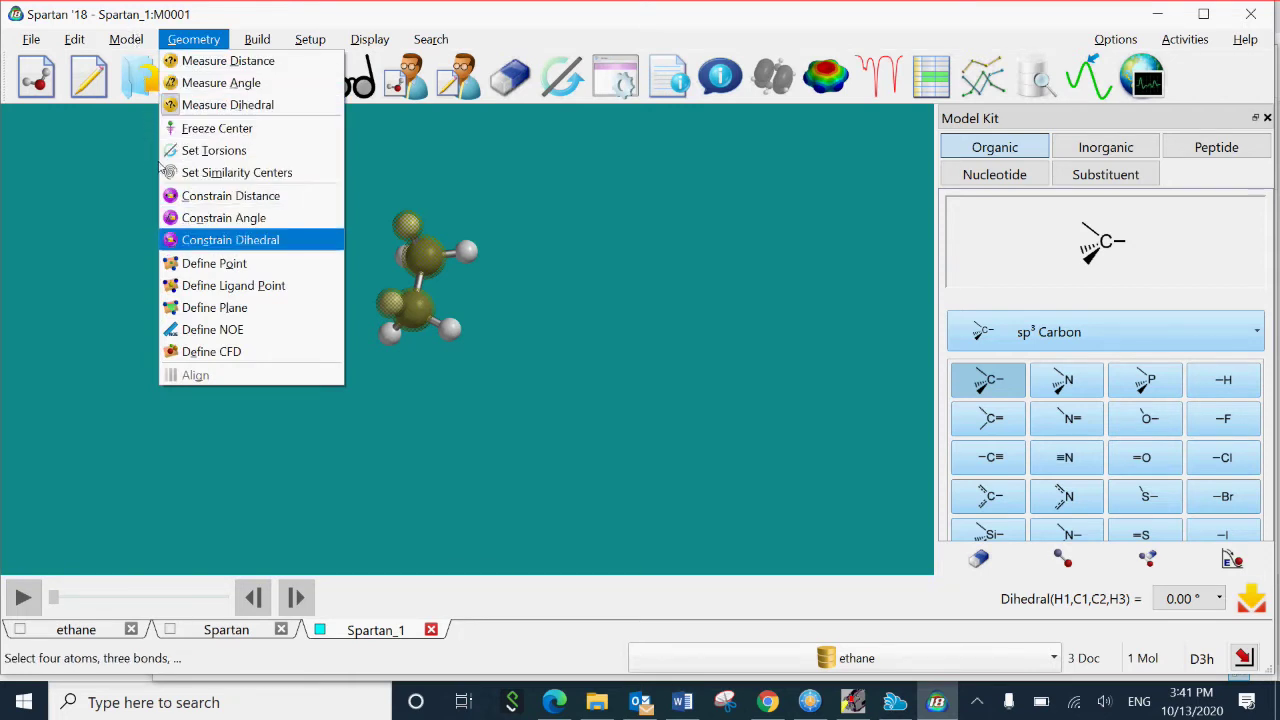
pyautogui.click(230, 240)
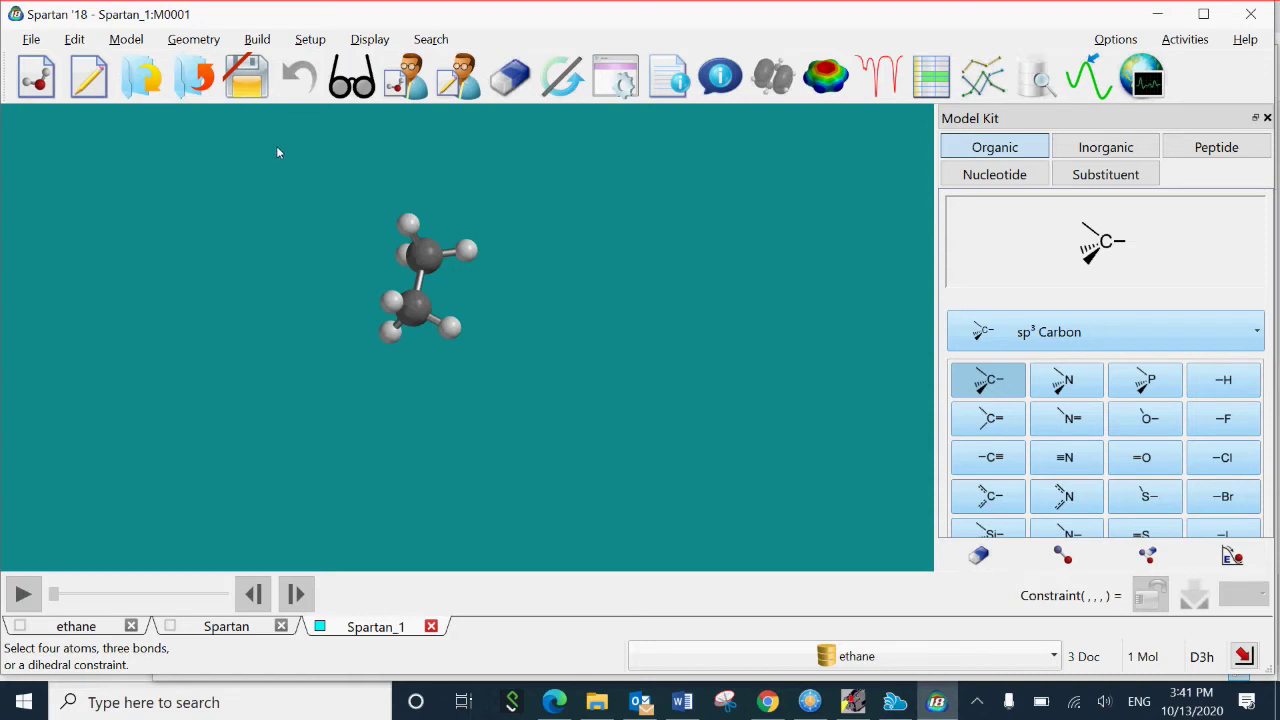
pyautogui.click(408, 224)
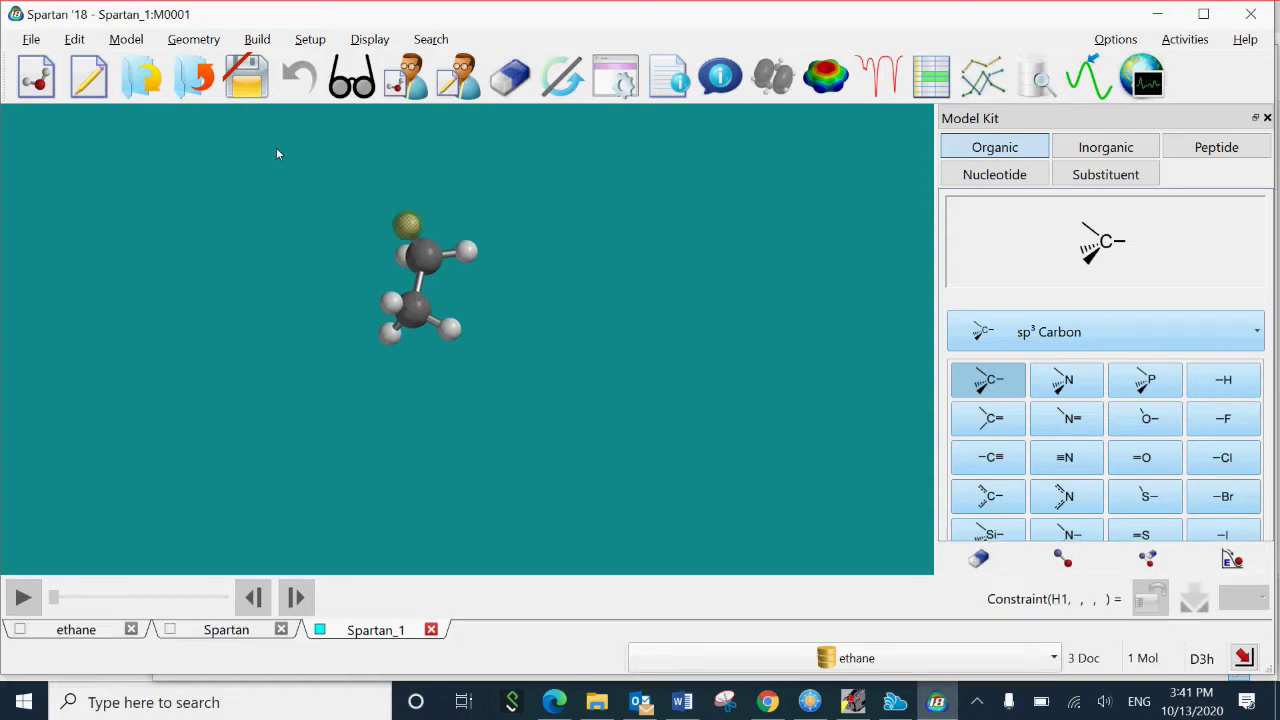
pyautogui.click(424, 256)
pyautogui.click(414, 312)
pyautogui.click(390, 302)
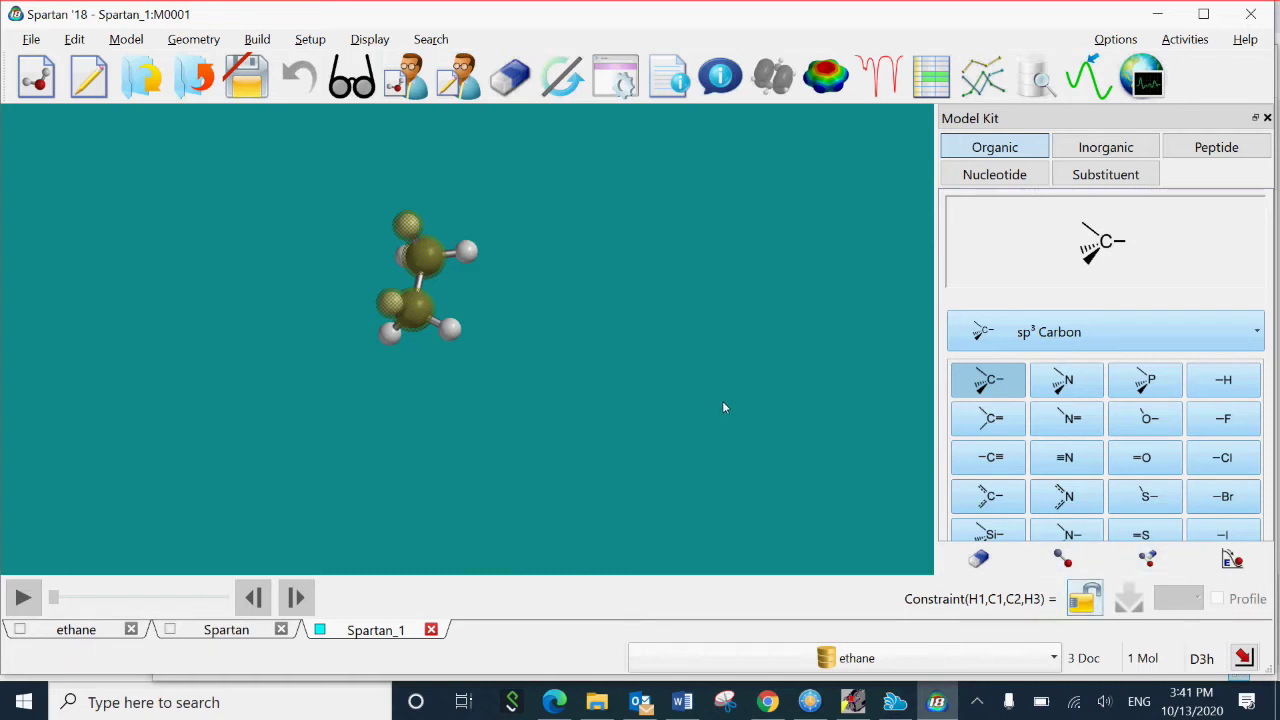
pyautogui.click(1086, 600)
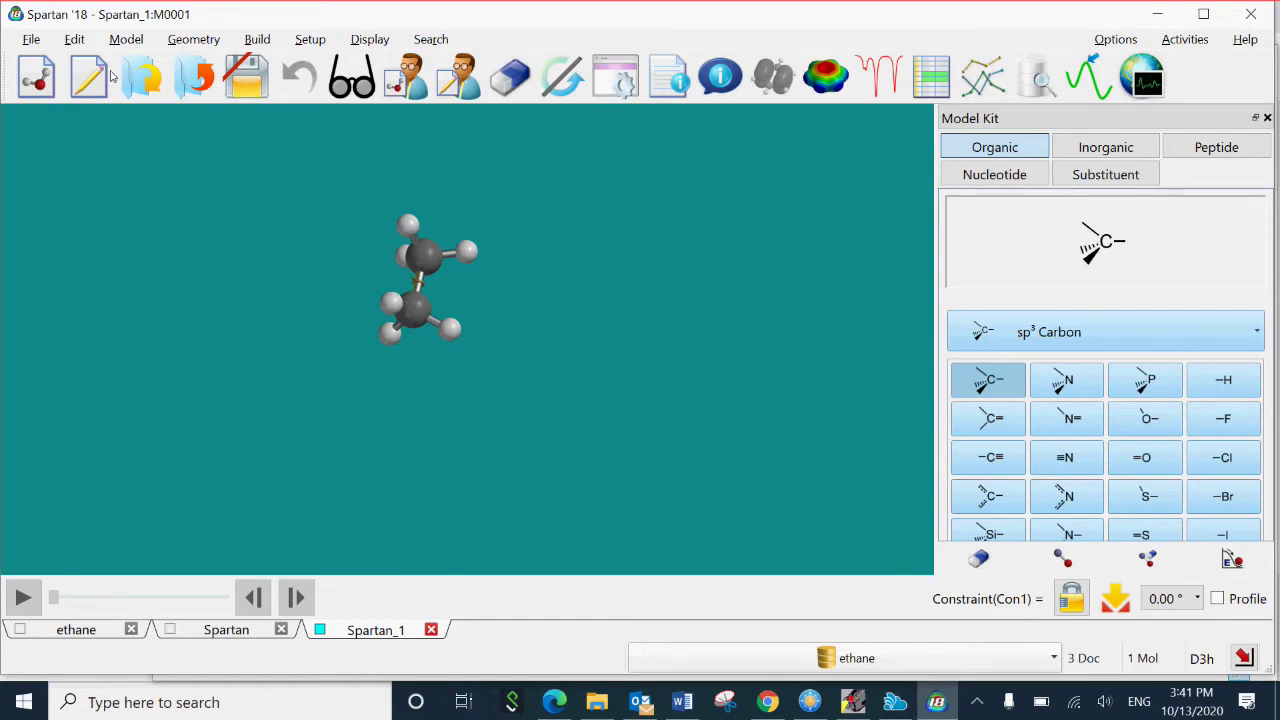
# - Save the eclipsed ethane document to the Desktop as ethane_1.spartan
pyautogui.click(29, 39)
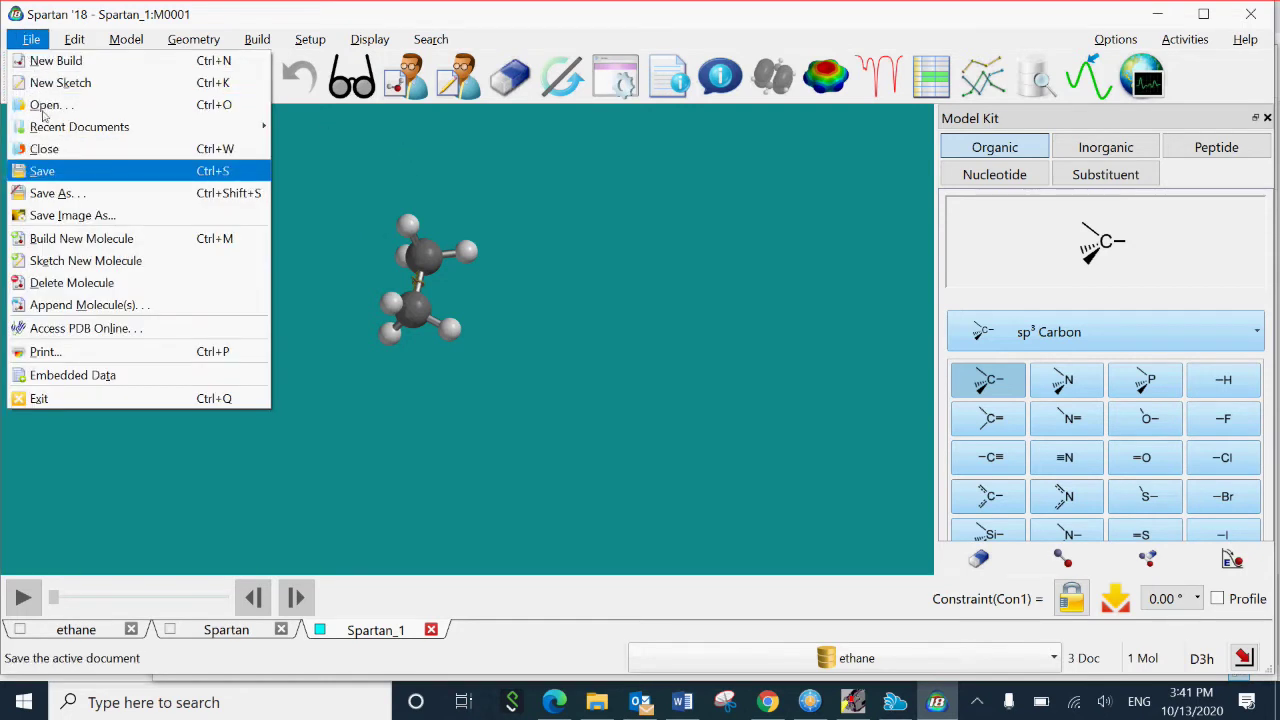
pyautogui.click(42, 171)
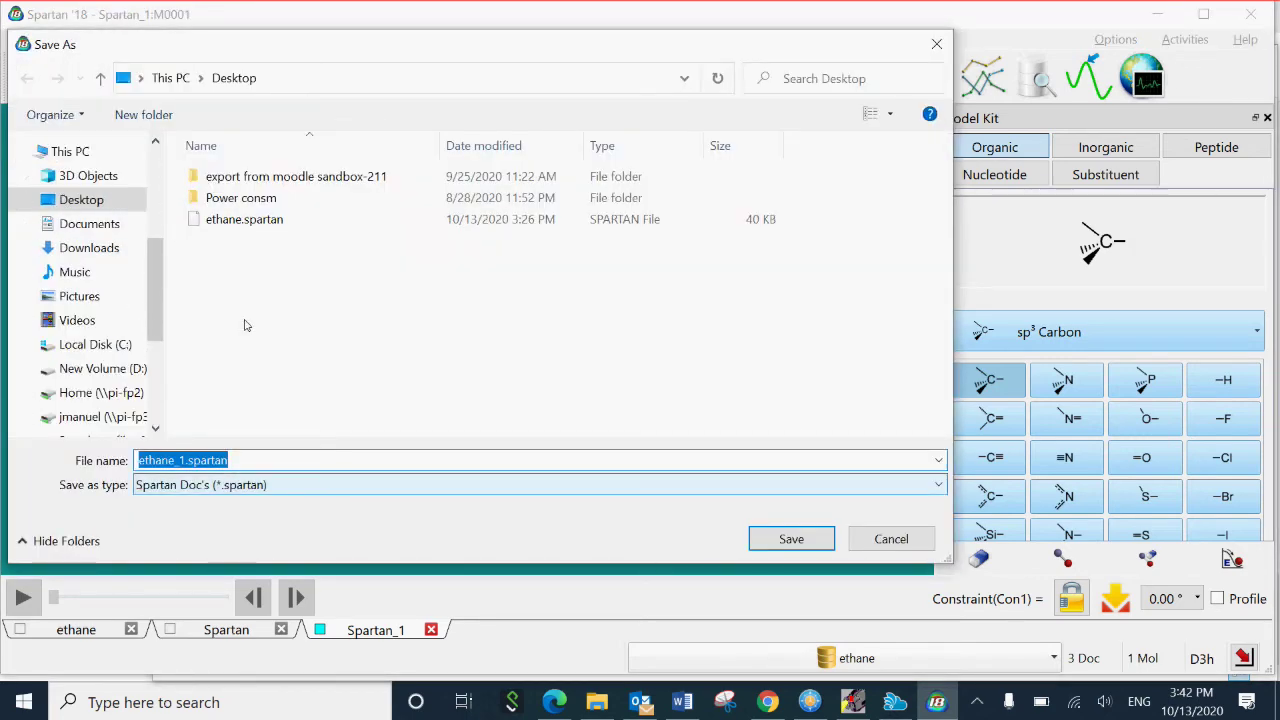
pyautogui.press('Return')
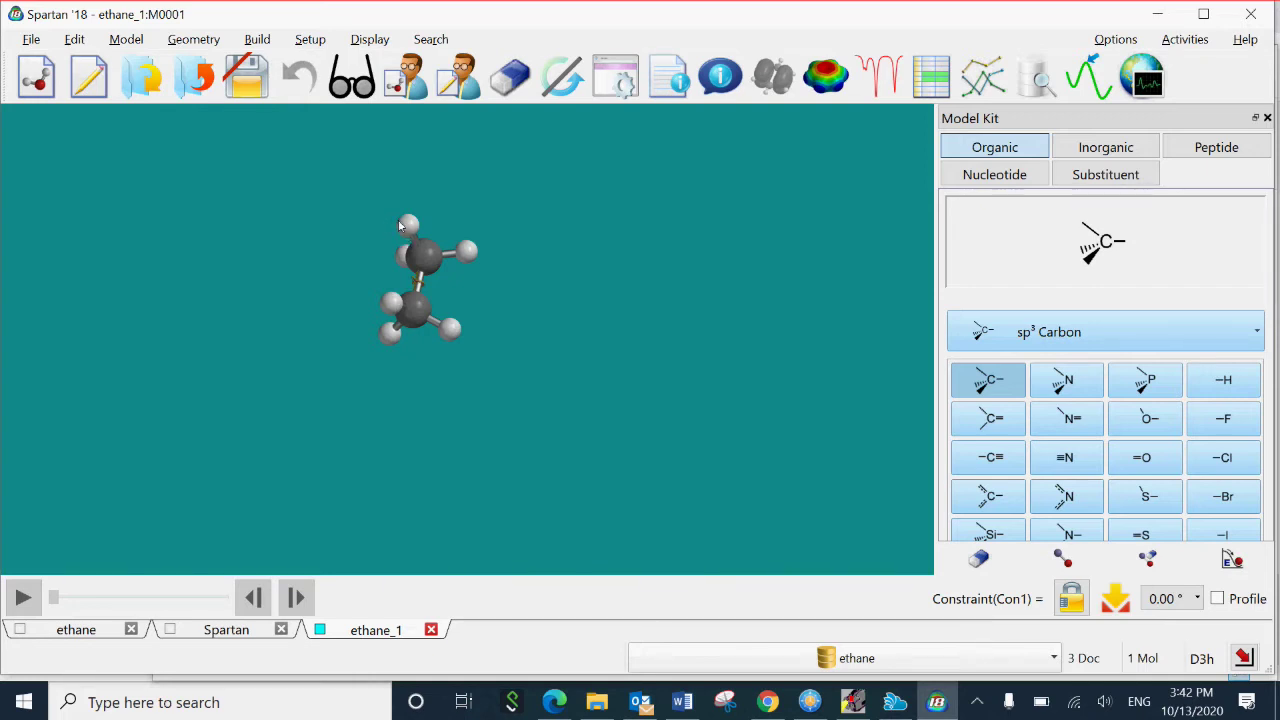
pyautogui.moveTo(378, 208)
pyautogui.mouseDown()
pyautogui.moveTo(389, 163)
pyautogui.moveTo(365, 206)
pyautogui.mouseUp()
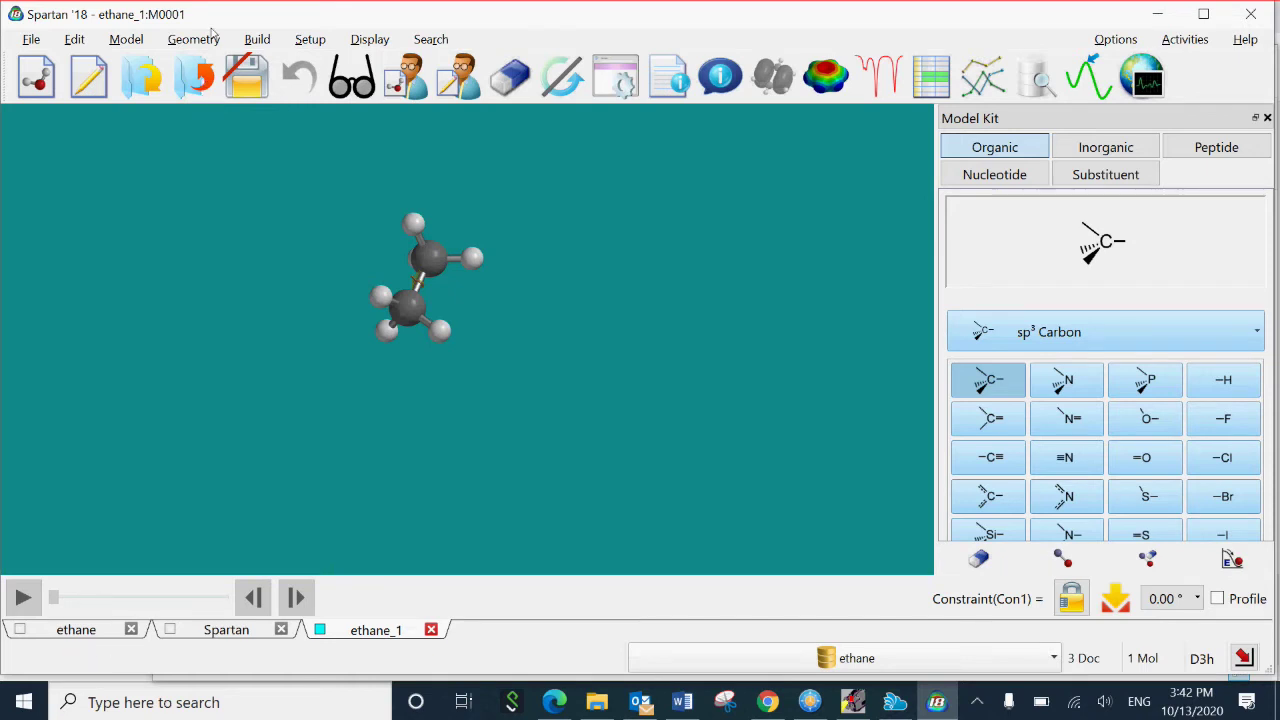
# - Run an Equilibrium Geometry calculation on ethane_1 in the ground state and gas phase with Semi-Empirical PM3
pyautogui.click(314, 39)
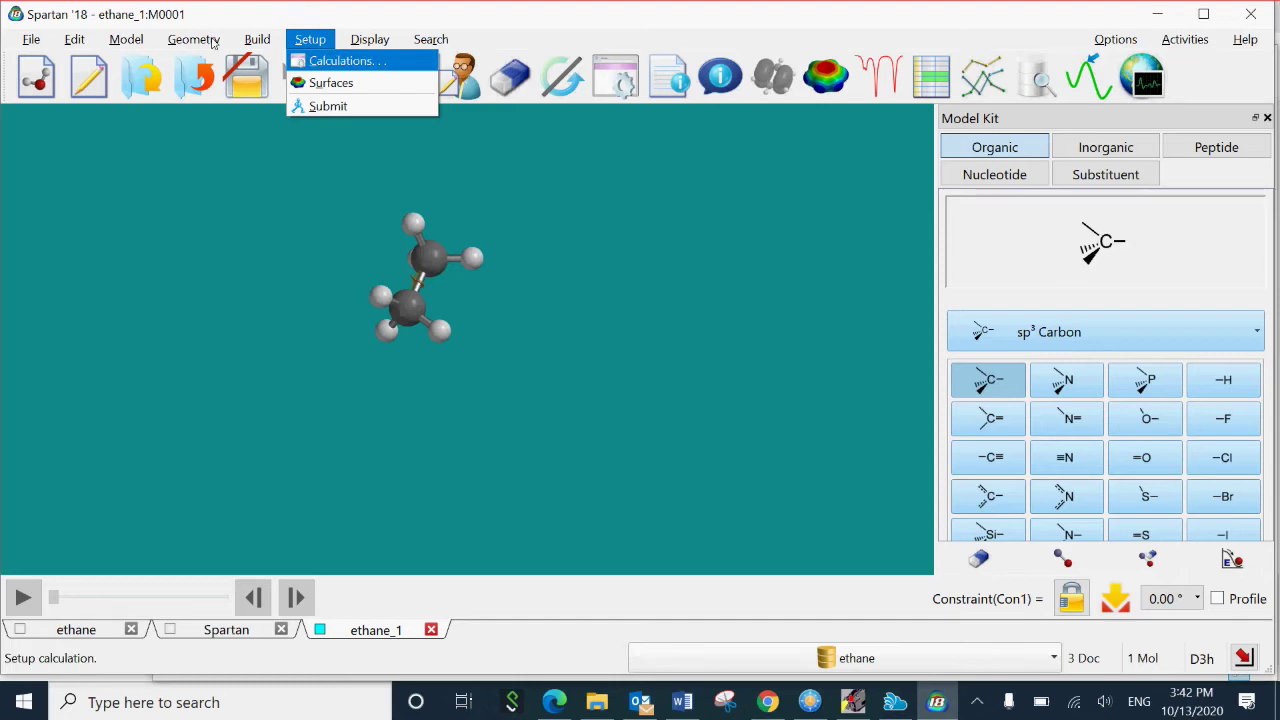
pyautogui.click(345, 61)
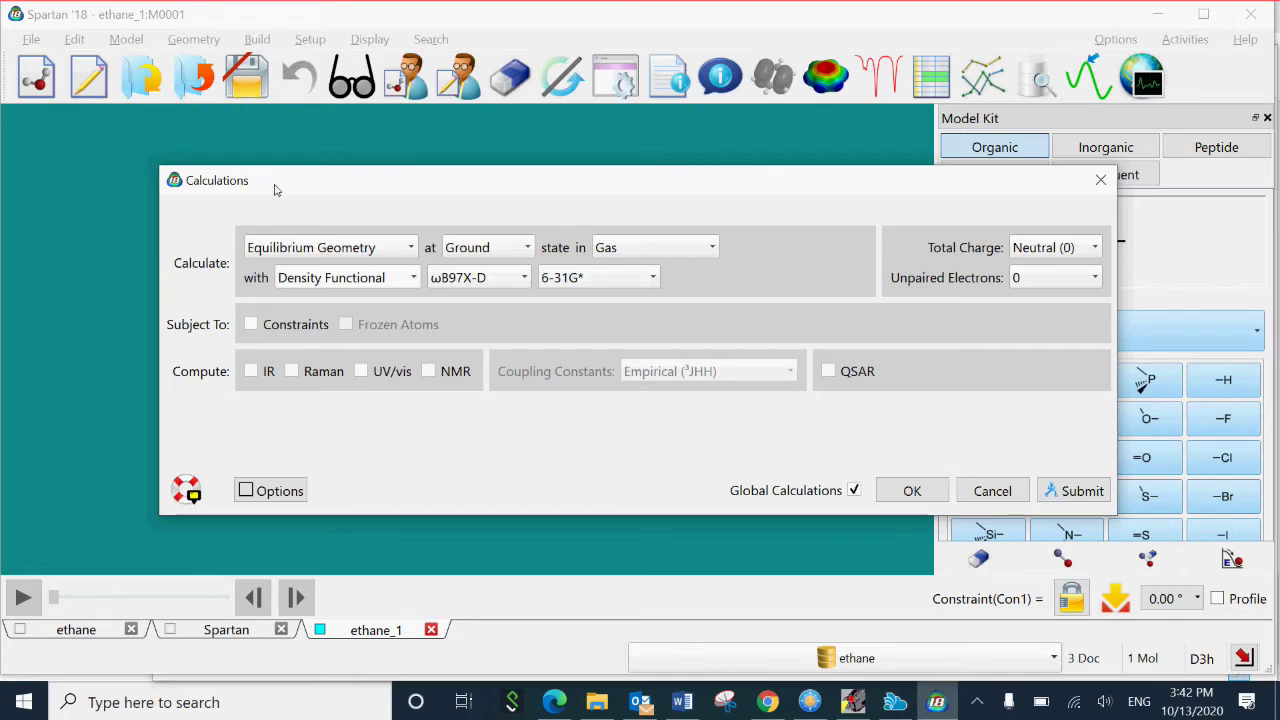
pyautogui.click(413, 277)
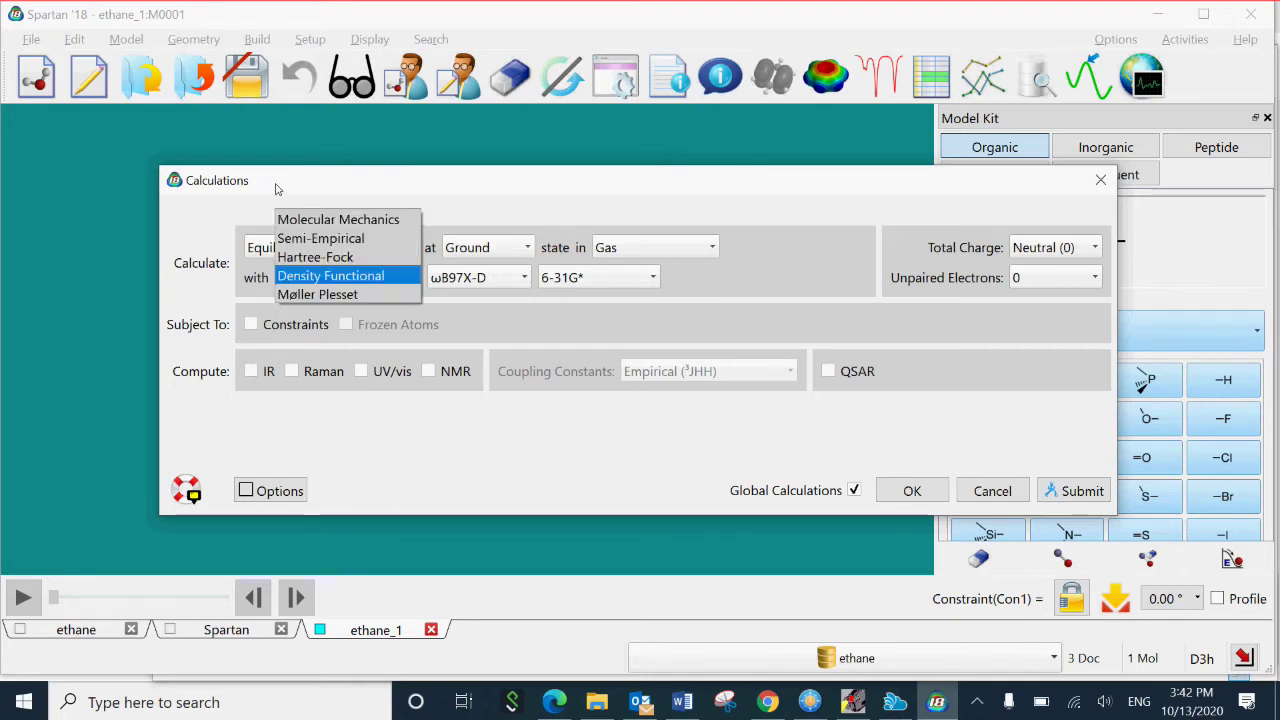
pyautogui.click(390, 238)
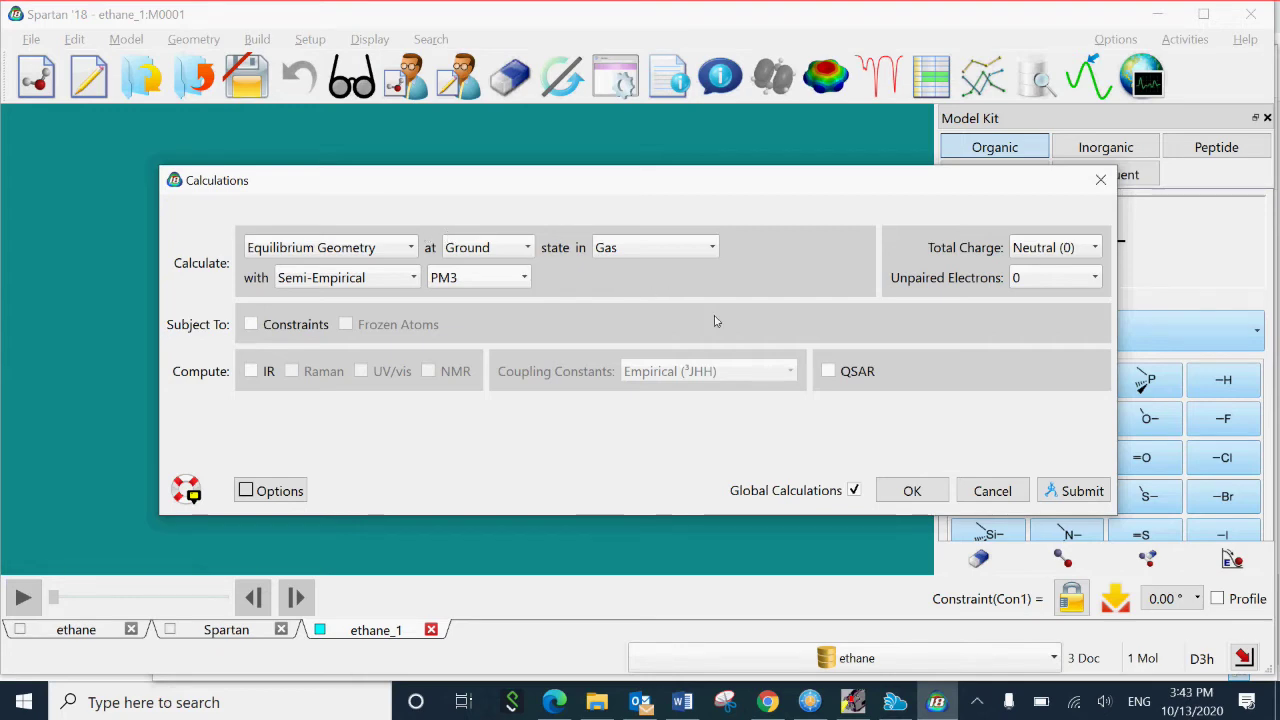
pyautogui.press('Return')
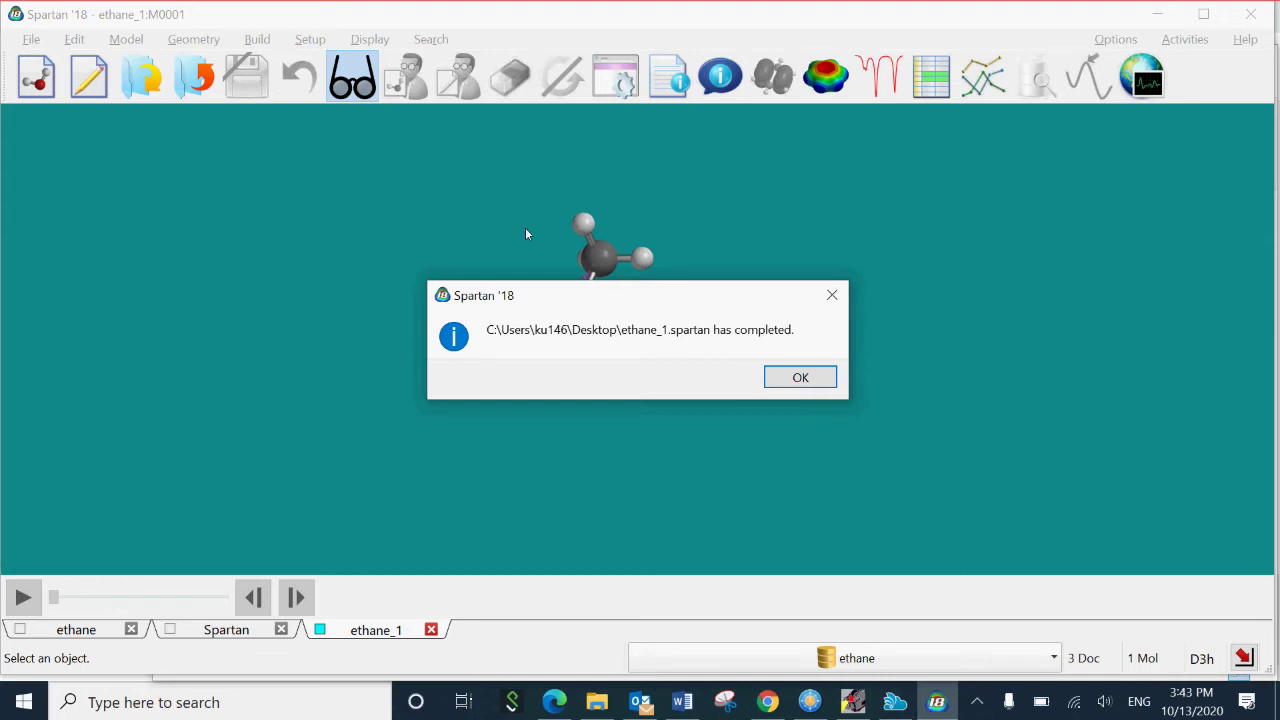
pyautogui.press('Return')
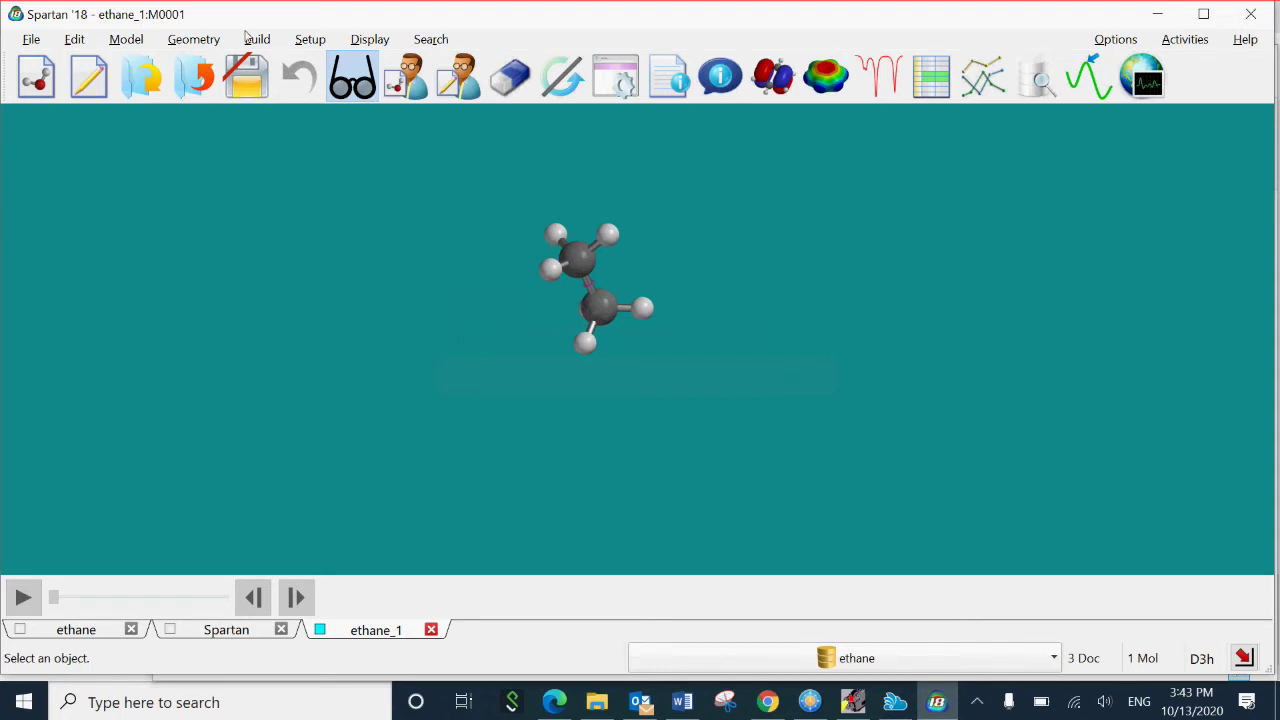
# - Review the calculated energy and other molecule properties of ethane_1
pyautogui.click(369, 40)
pyautogui.press('Down')
pyautogui.press('Down')
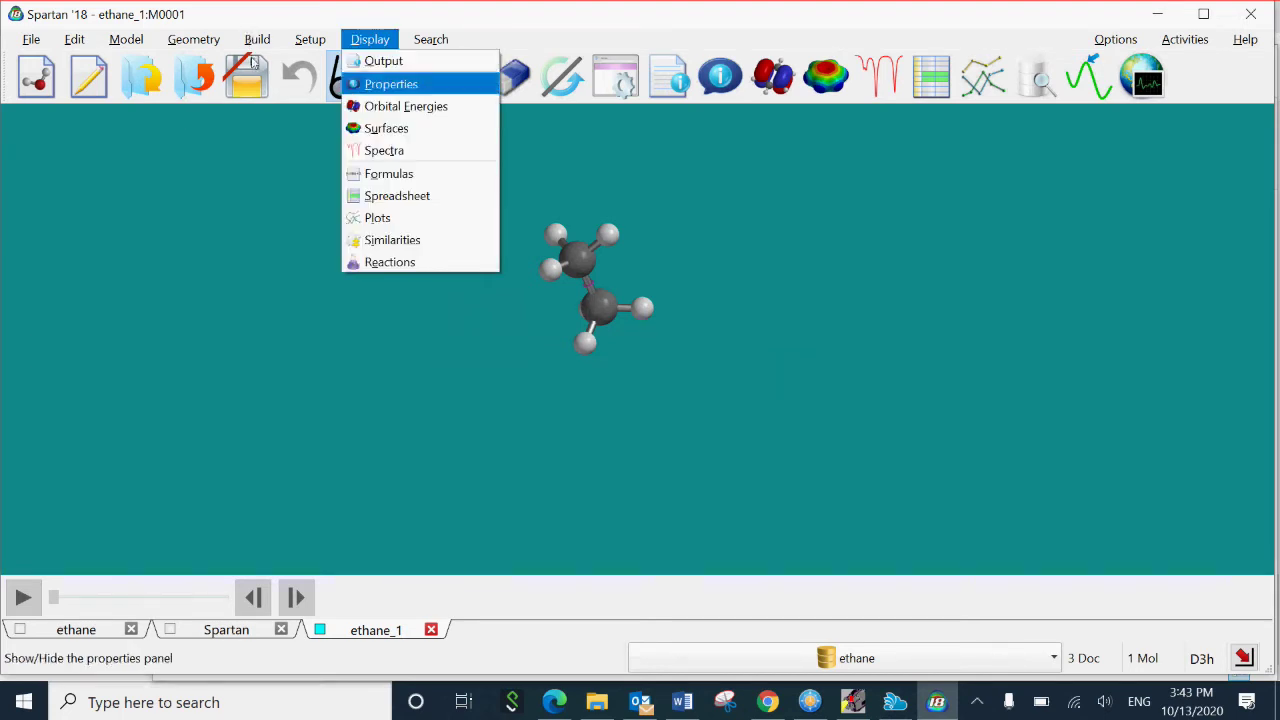
pyautogui.press('Return')
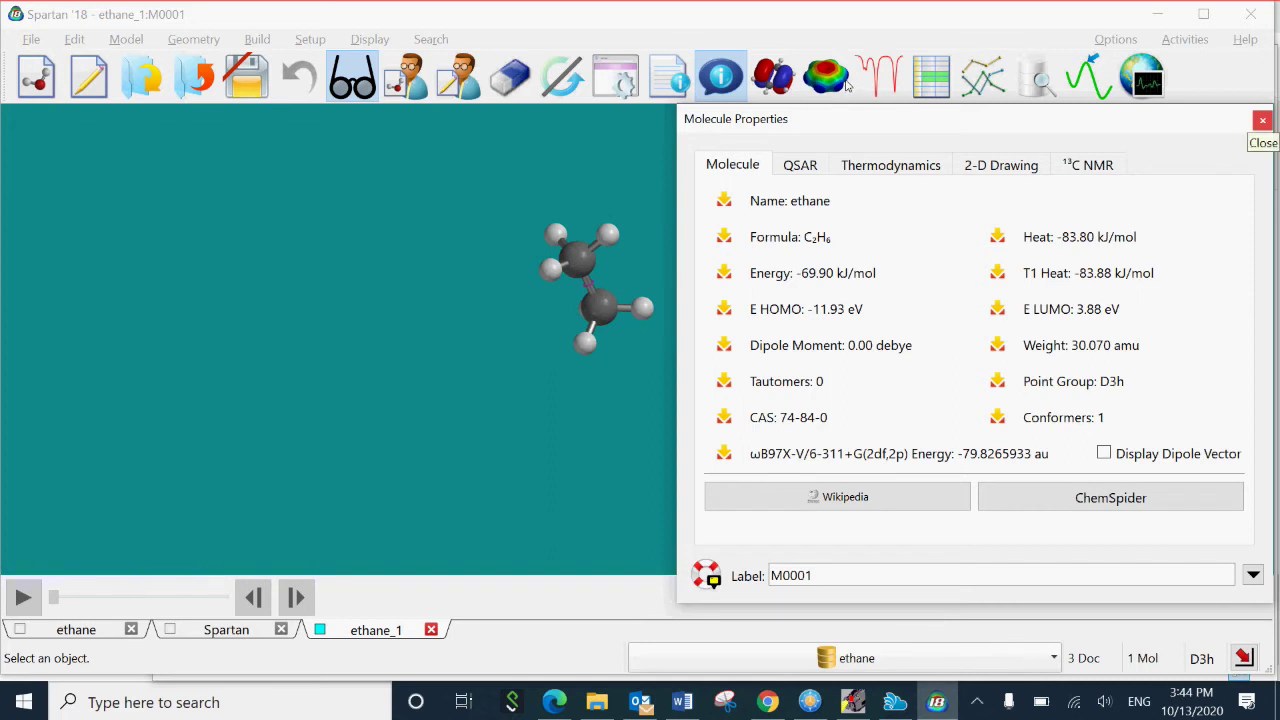
pyautogui.click(1262, 120)
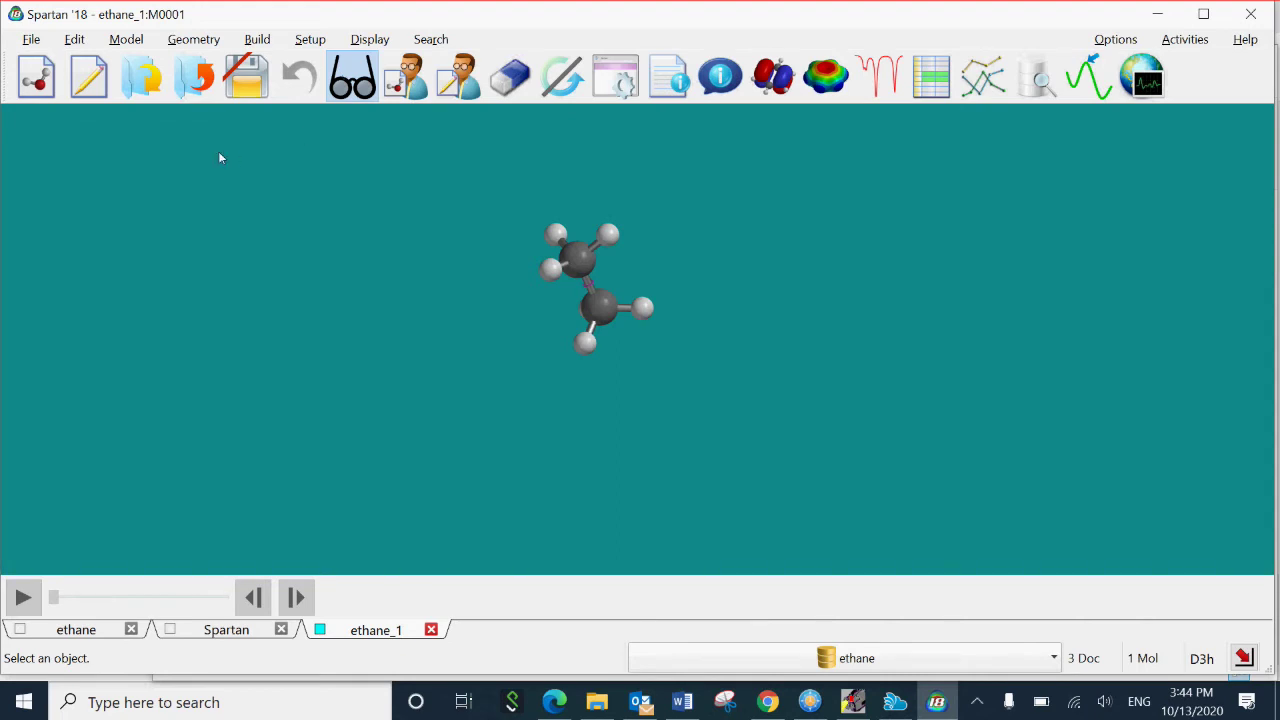
# - Build n-butane in a new document by chaining four sp³ carbons
pyautogui.click(30, 68)
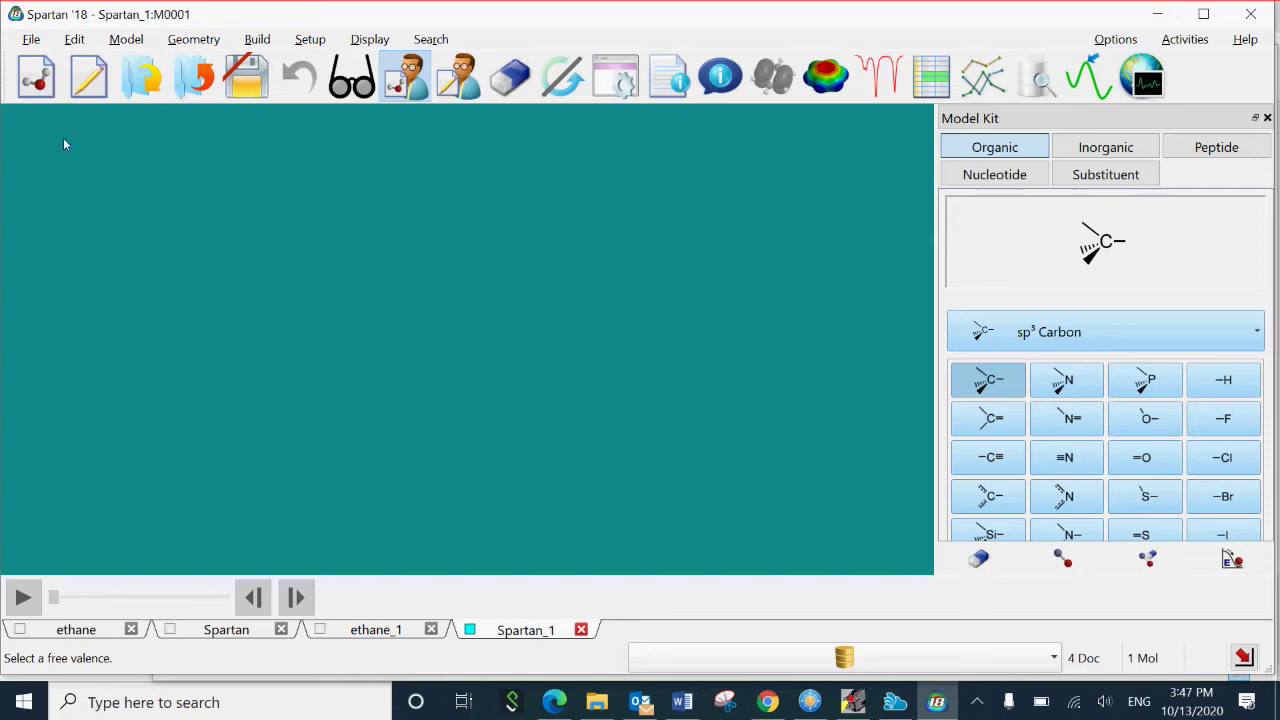
pyautogui.click(36, 76)
pyautogui.click(240, 198)
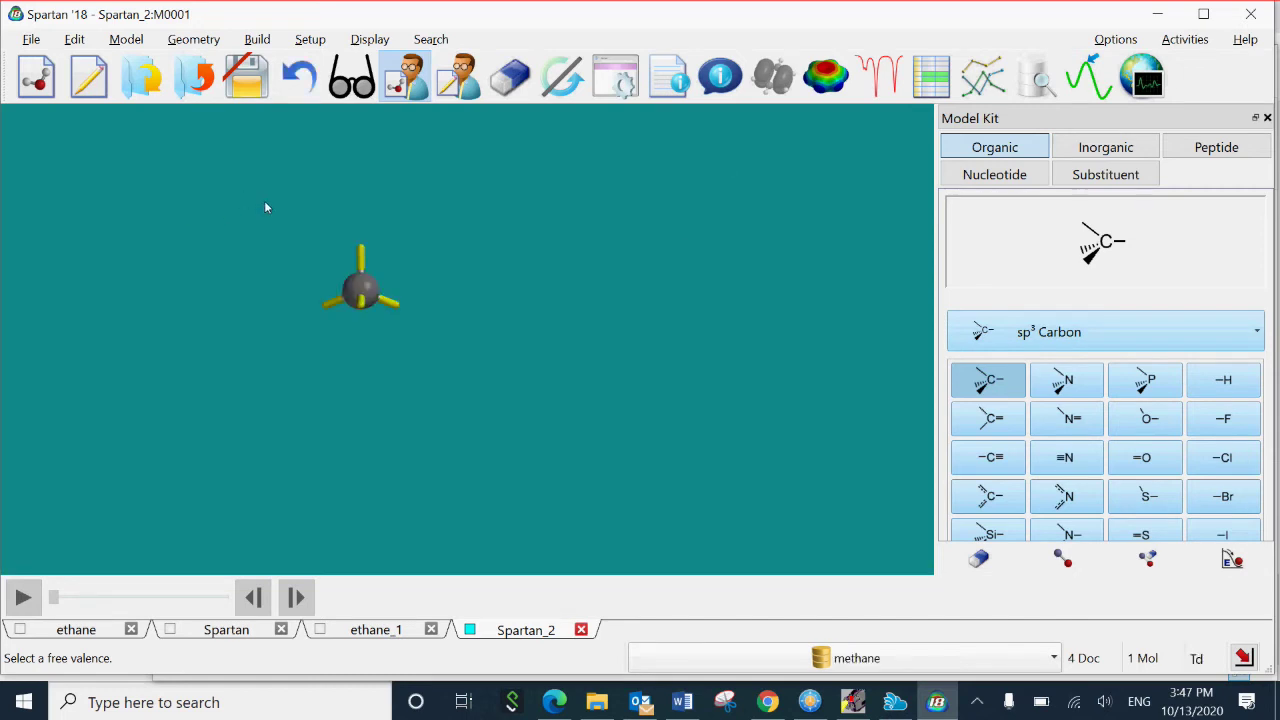
pyautogui.click(265, 202)
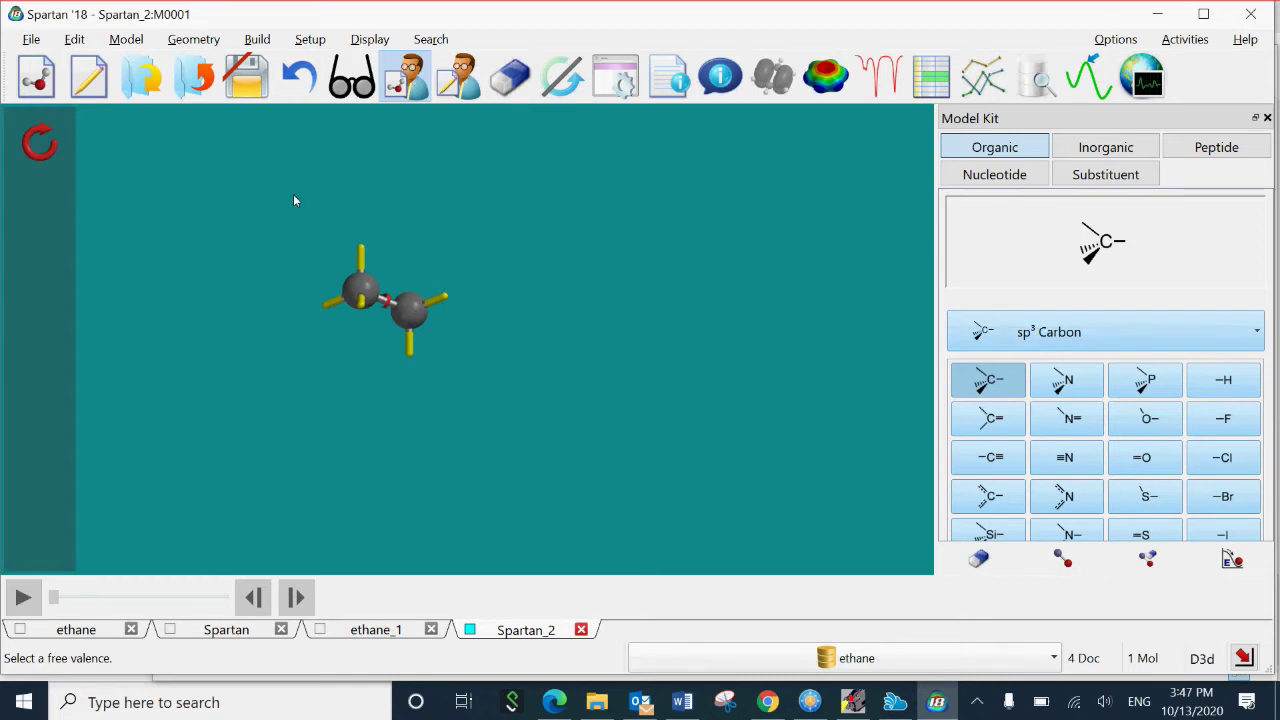
pyautogui.click(294, 201)
pyautogui.click(328, 207)
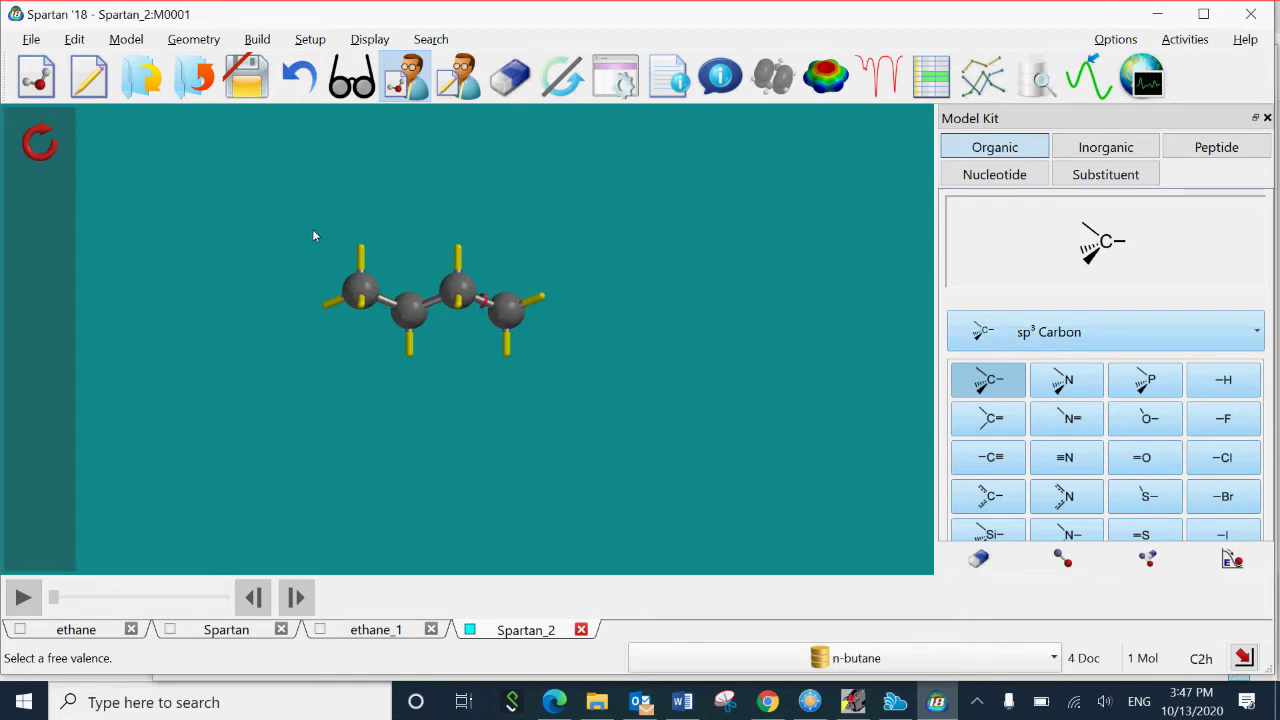
# - Examine n-butane's conformation about its central bond and measure the C4–C3–C2–C1 dihedral angle
pyautogui.moveTo(312, 230); pyautogui.dragTo(143, 246)
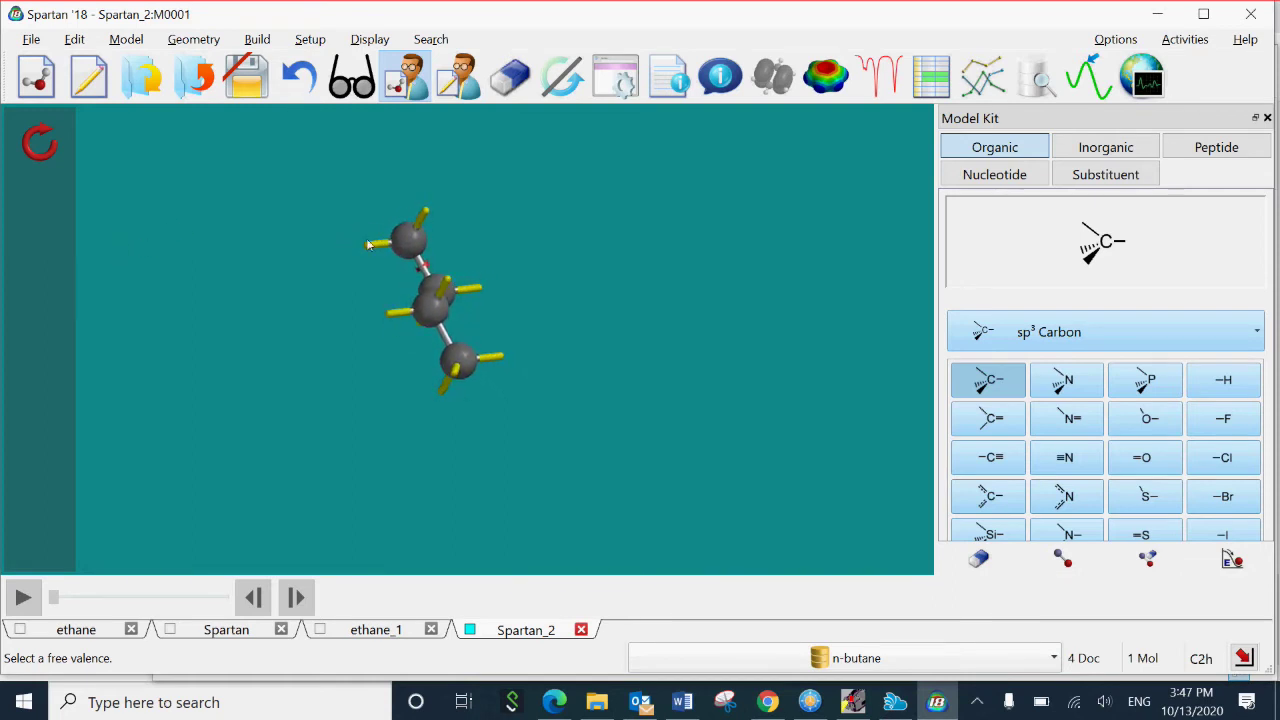
pyautogui.moveTo(408, 262)
pyautogui.mouseDown()
pyautogui.moveTo(385, 277)
pyautogui.moveTo(400, 251)
pyautogui.moveTo(416, 254)
pyautogui.mouseUp()
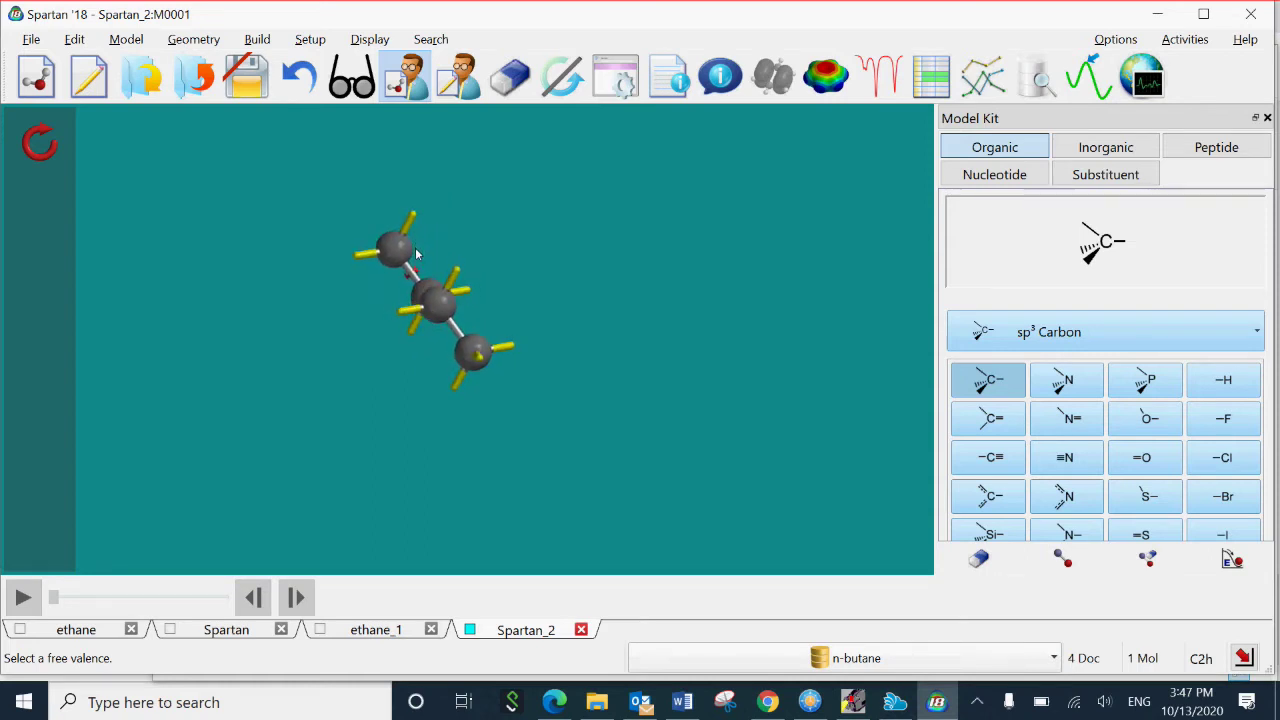
pyautogui.moveTo(416, 254)
pyautogui.mouseDown()
pyautogui.moveTo(403, 285)
pyautogui.moveTo(414, 289)
pyautogui.moveTo(472, 267)
pyautogui.moveTo(421, 281)
pyautogui.moveTo(413, 244)
pyautogui.moveTo(395, 246)
pyautogui.mouseUp()
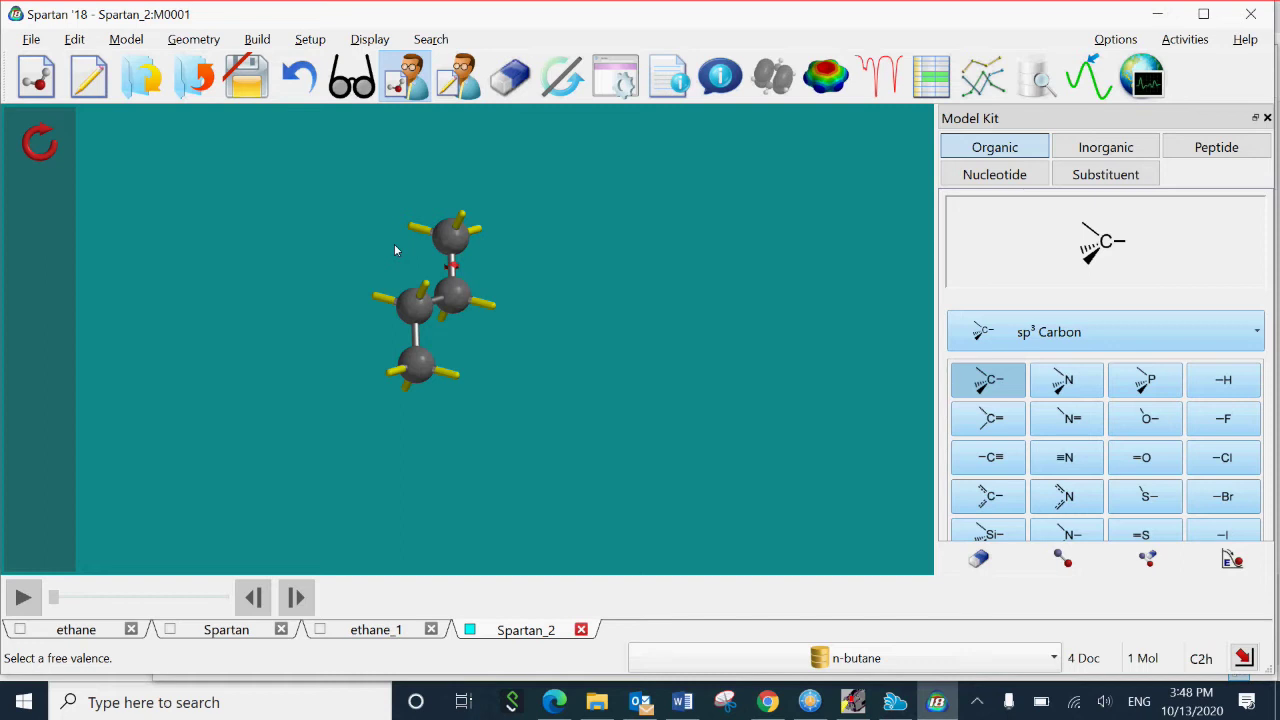
pyautogui.moveTo(389, 183); pyautogui.dragTo(381, 185)
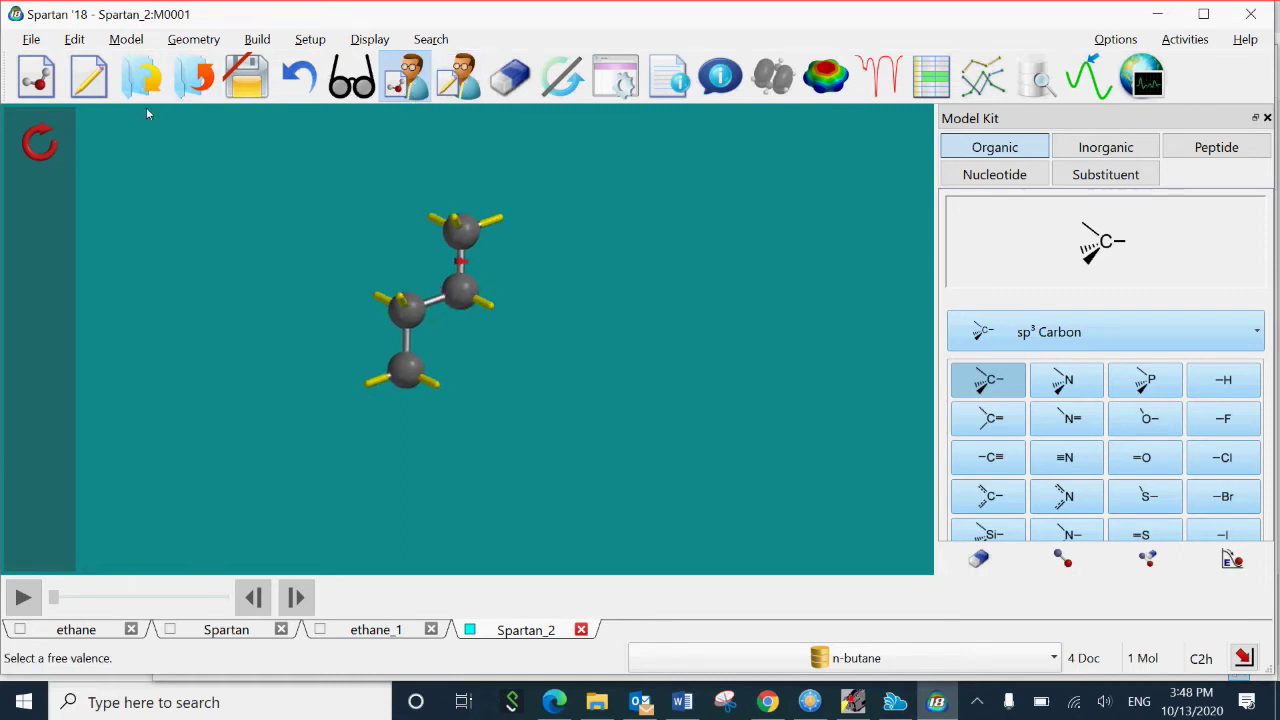
pyautogui.click(190, 39)
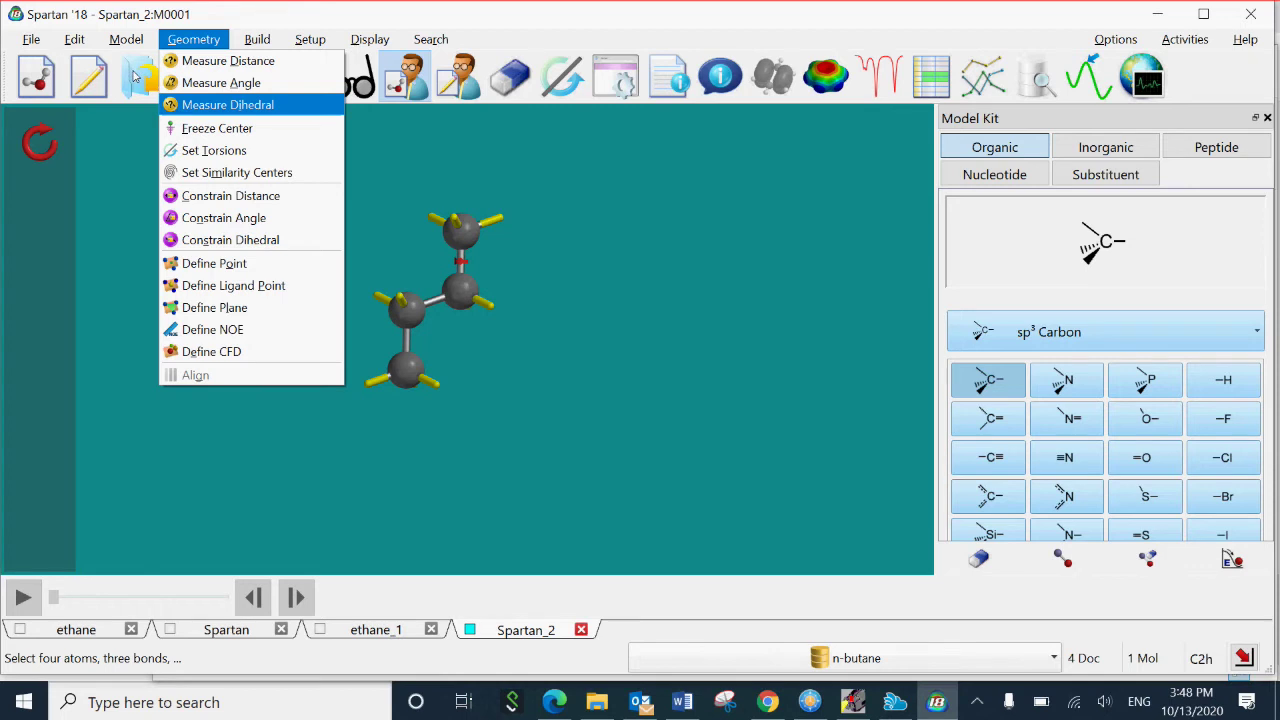
pyautogui.click(228, 104)
pyautogui.moveTo(427, 192); pyautogui.dragTo(414, 186)
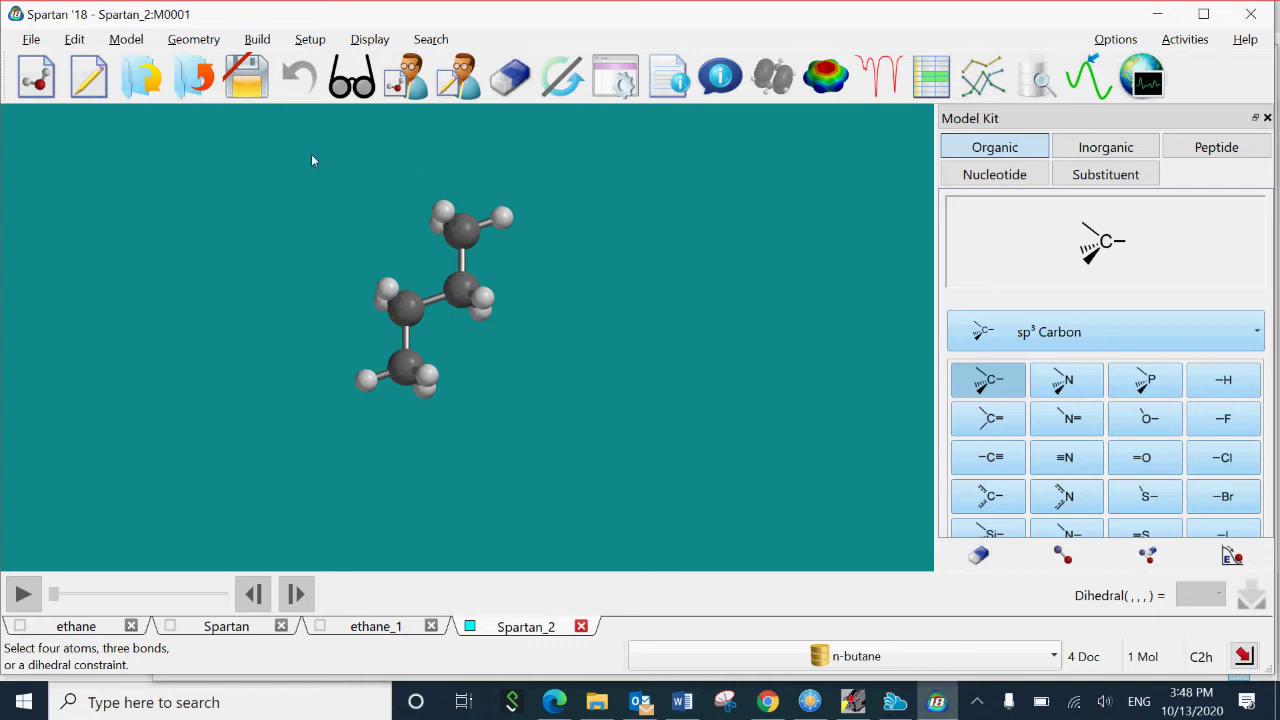
pyautogui.click(462, 232)
pyautogui.click(462, 291)
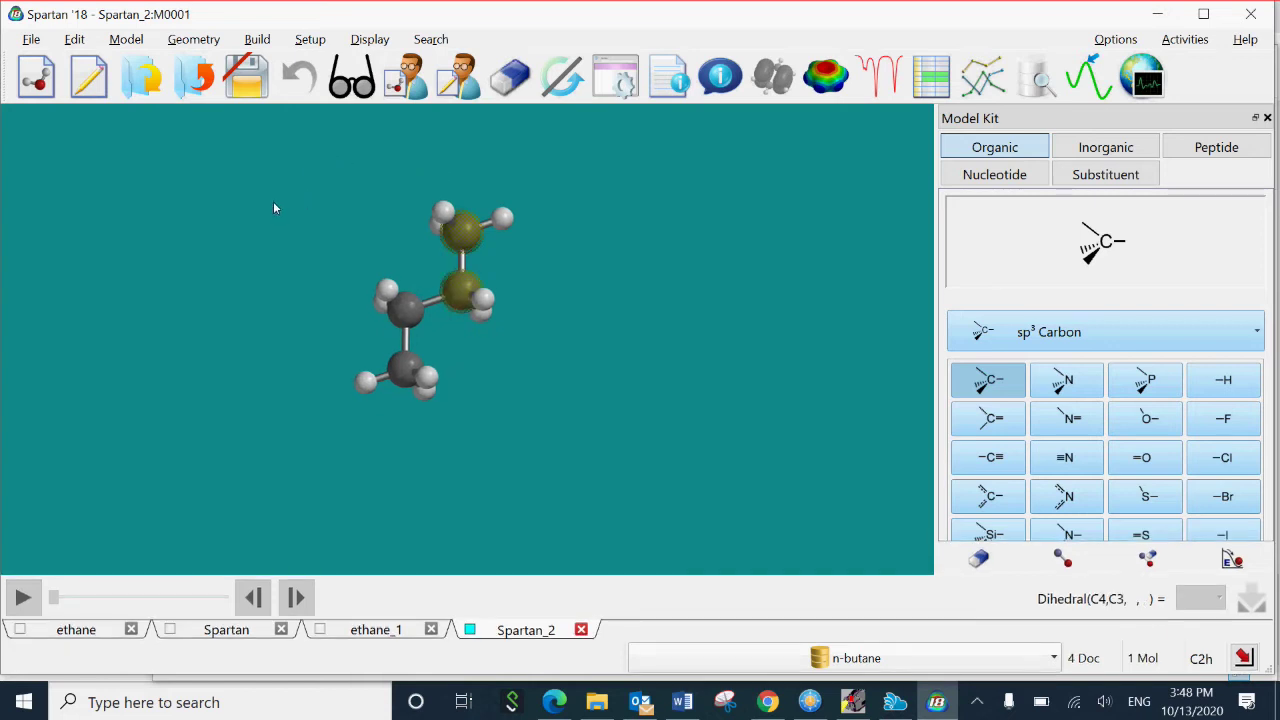
pyautogui.click(405, 310)
pyautogui.click(405, 370)
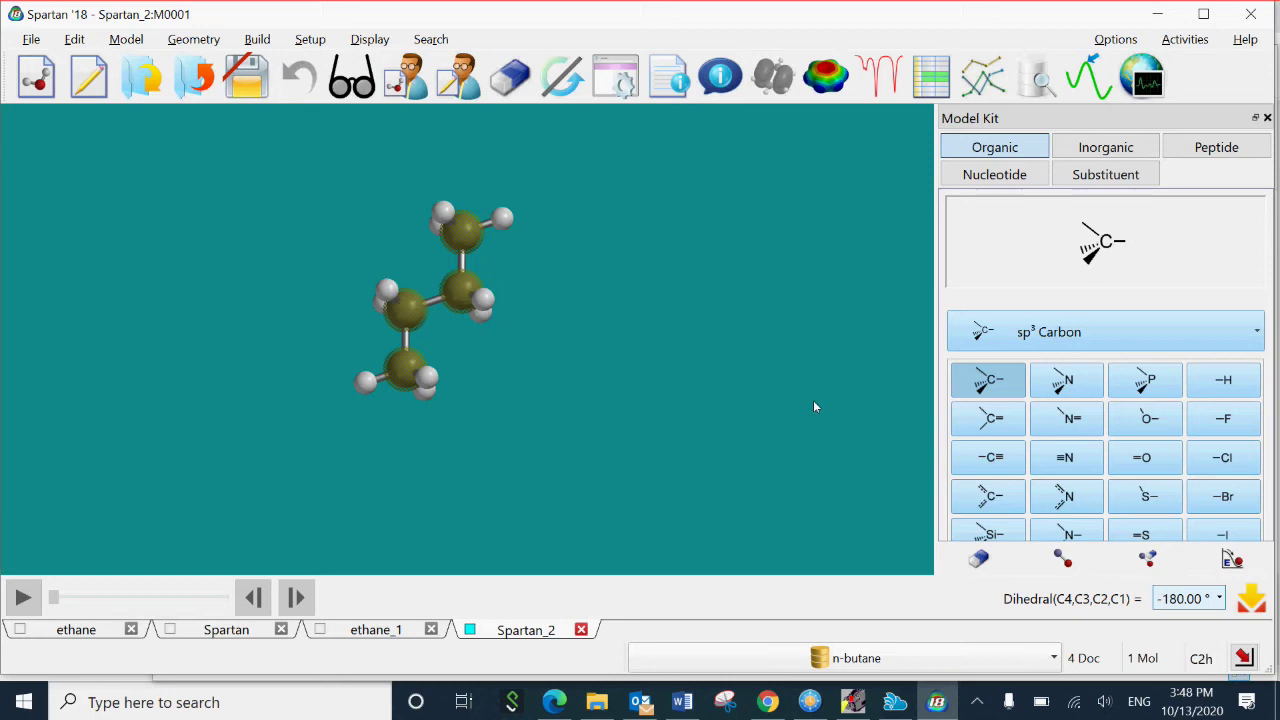
# - Set n-butane's C4–C3–C2–C1 dihedral to 60° and inspect the gauche conformation
pyautogui.press('Return')
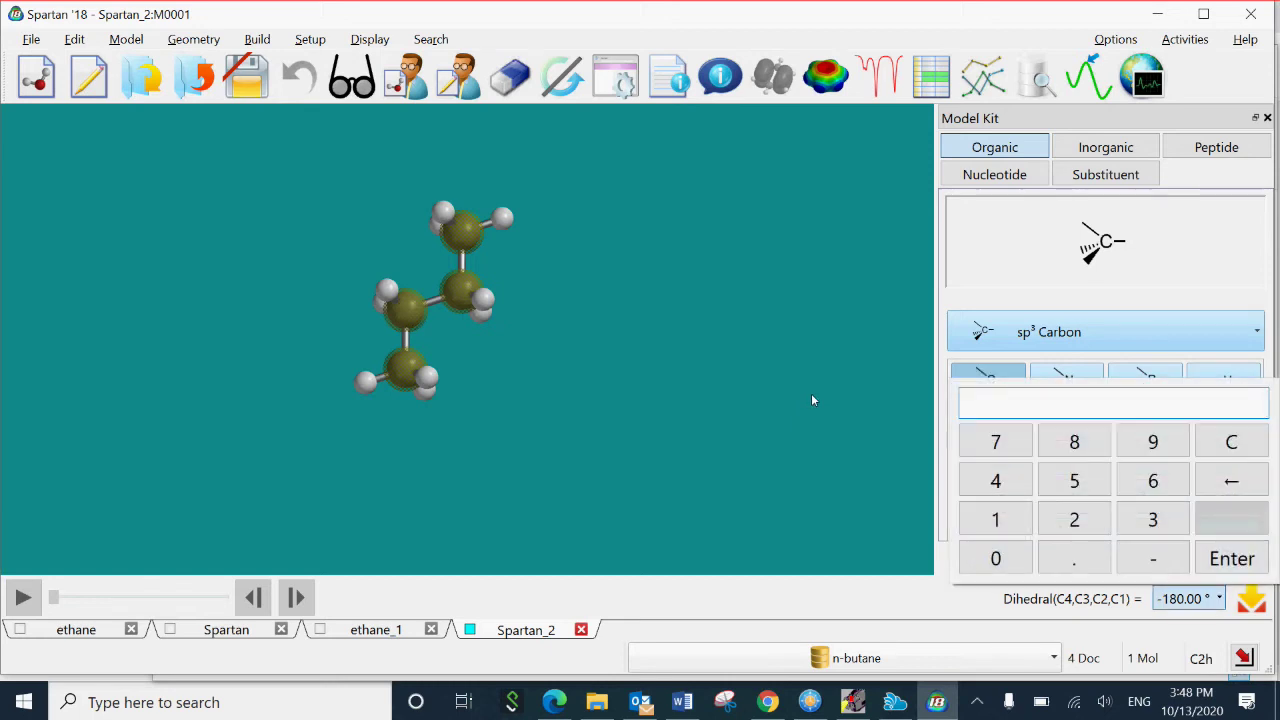
pyautogui.write('6')
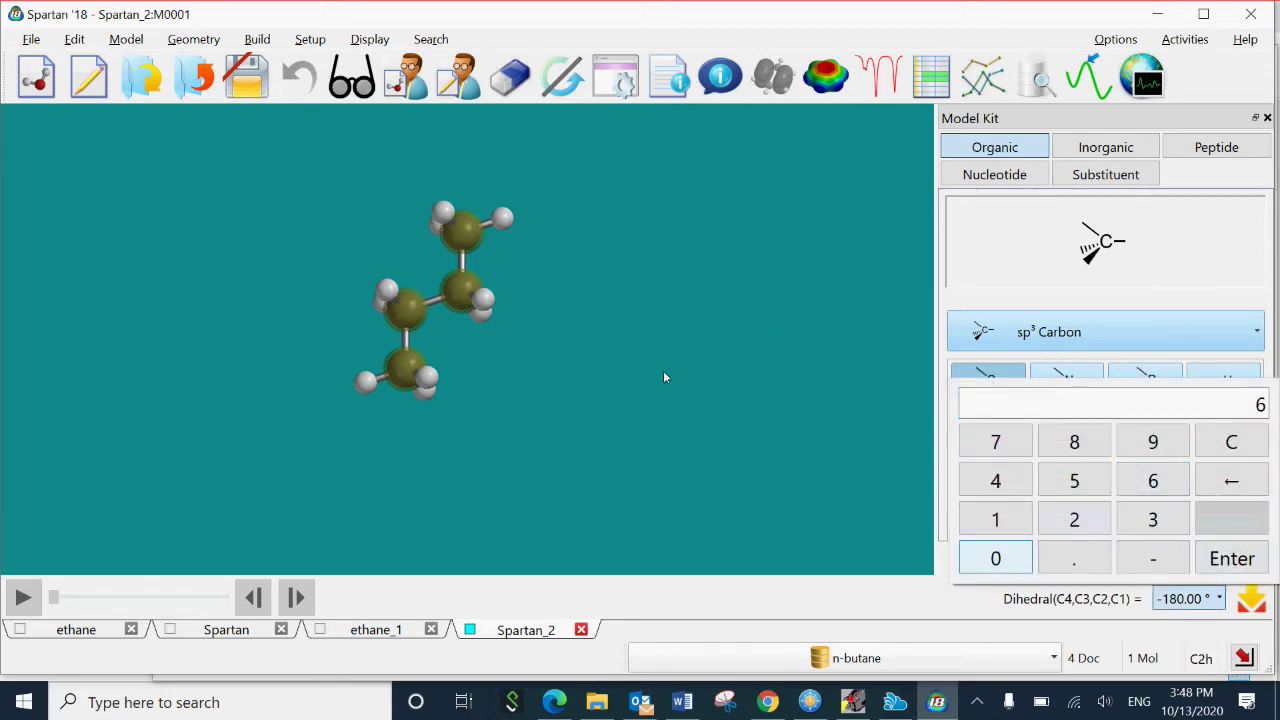
pyautogui.write('0')
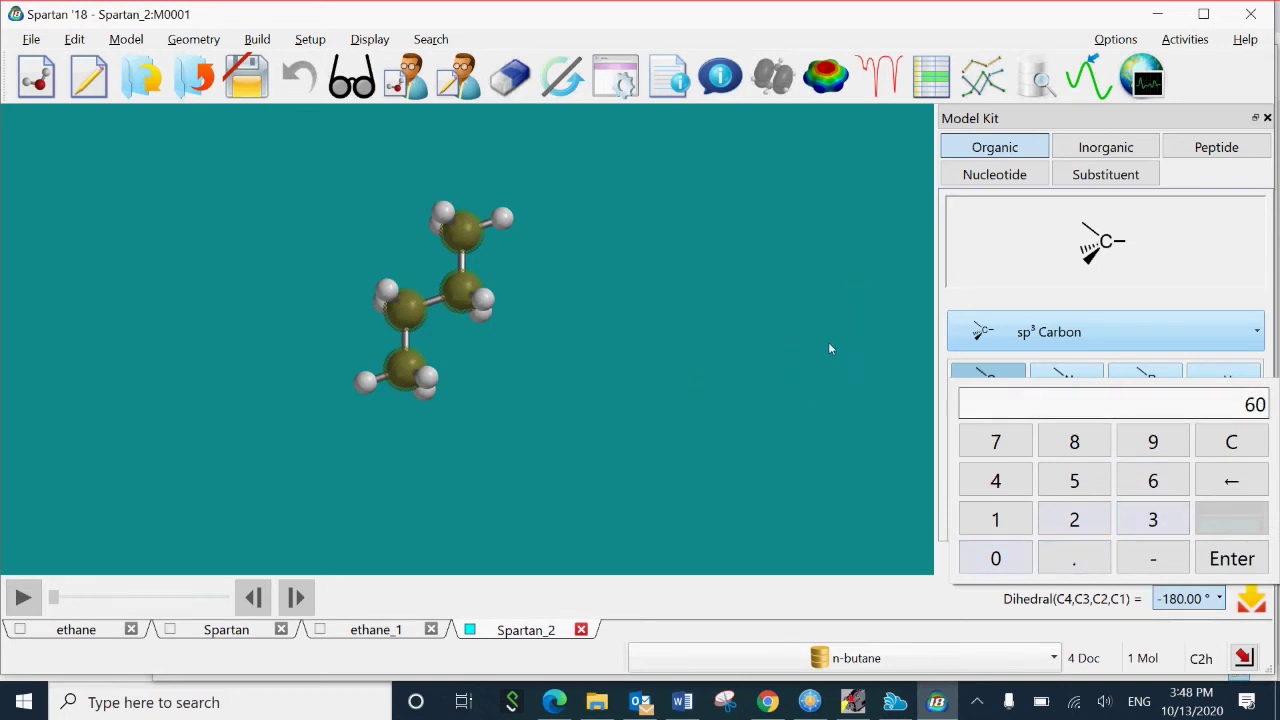
pyautogui.press('Return')
pyautogui.moveTo(353, 269); pyautogui.dragTo(399, 283)
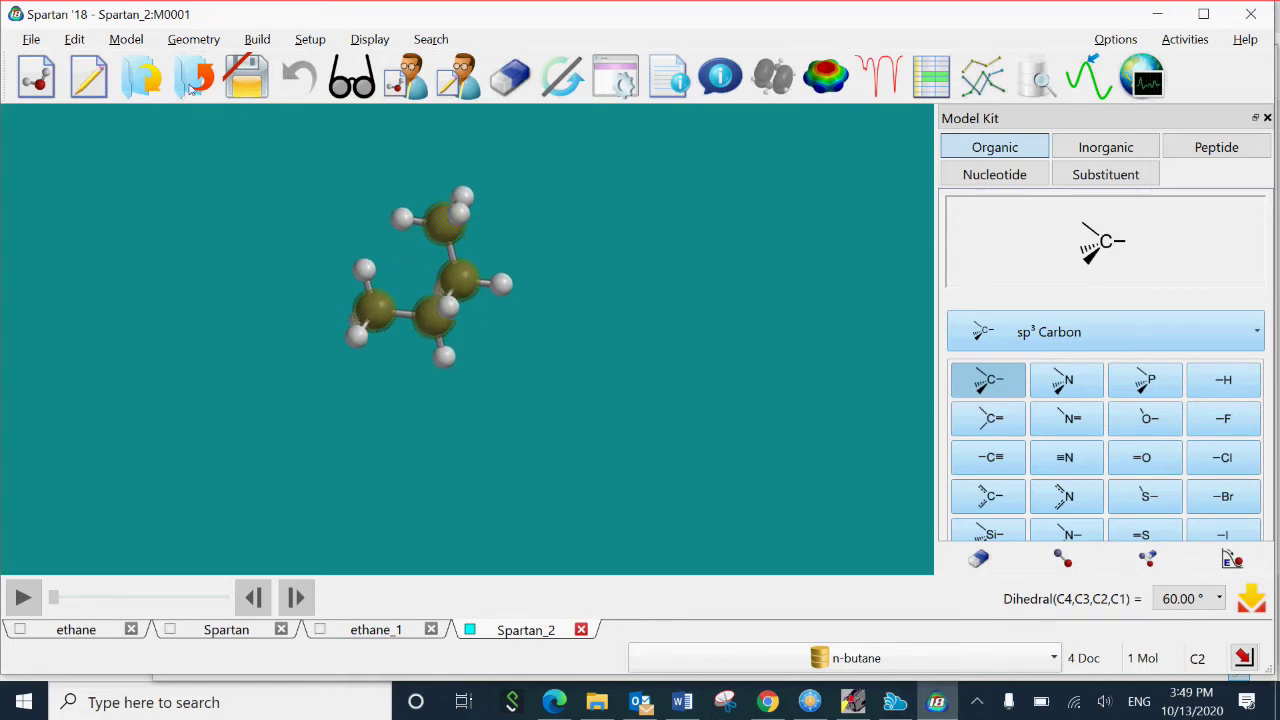
# - Constrain n-butane's C4–C3–C2–C1 dihedral at 60° by selecting its four carbons in order and locking the constraint
pyautogui.click(186, 39)
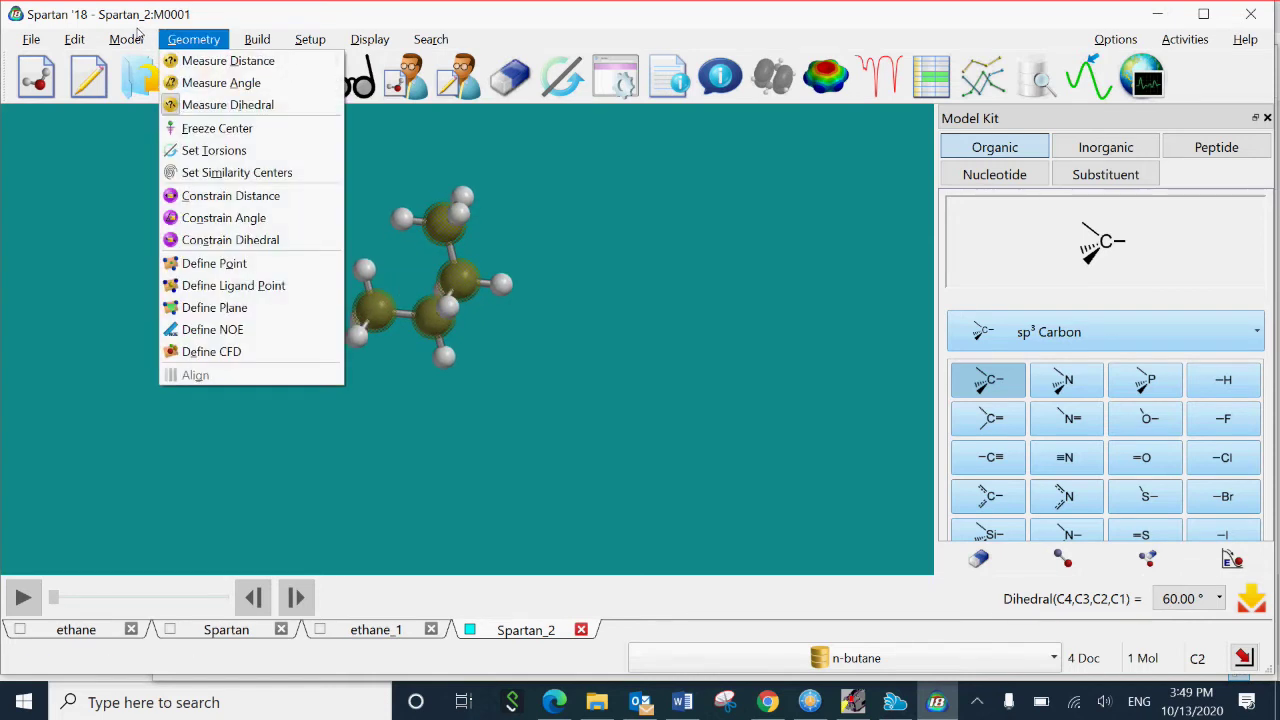
pyautogui.press('Down')
pyautogui.press('Down')
pyautogui.press('Down')
pyautogui.press('Down')
pyautogui.press('Down')
pyautogui.press('Down')
pyautogui.press('Down')
pyautogui.press('Down')
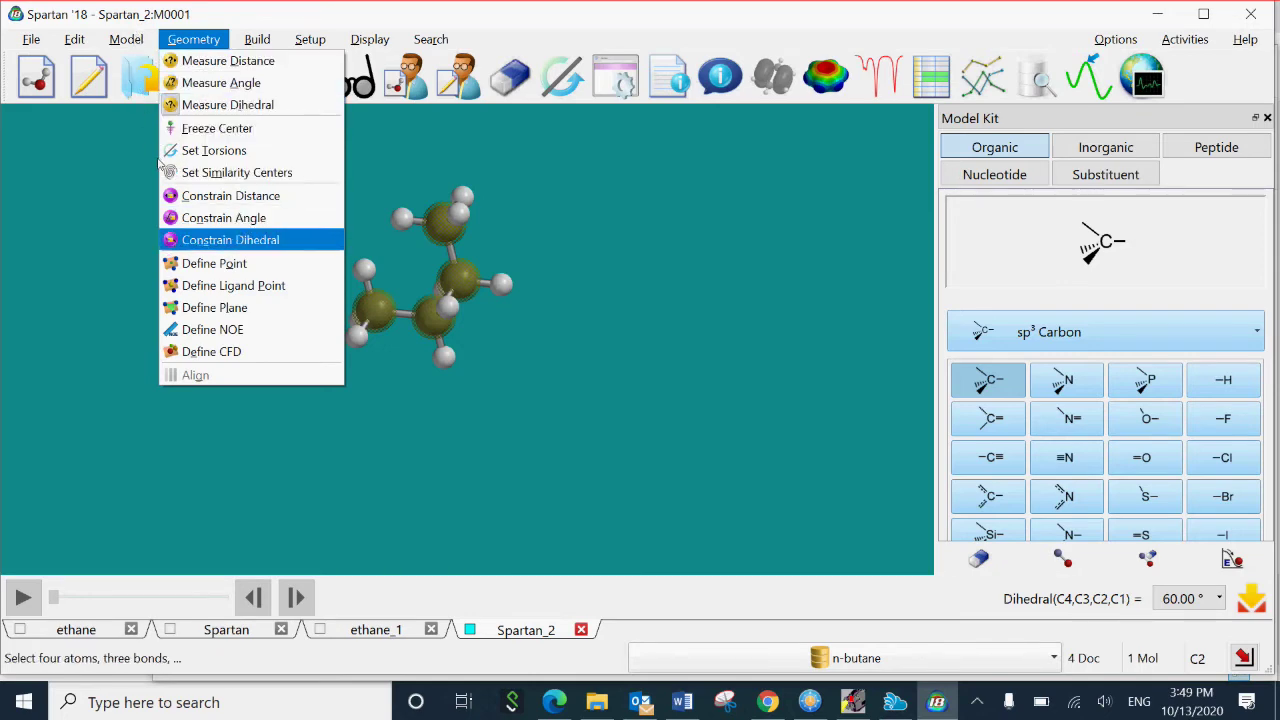
pyautogui.press('Return')
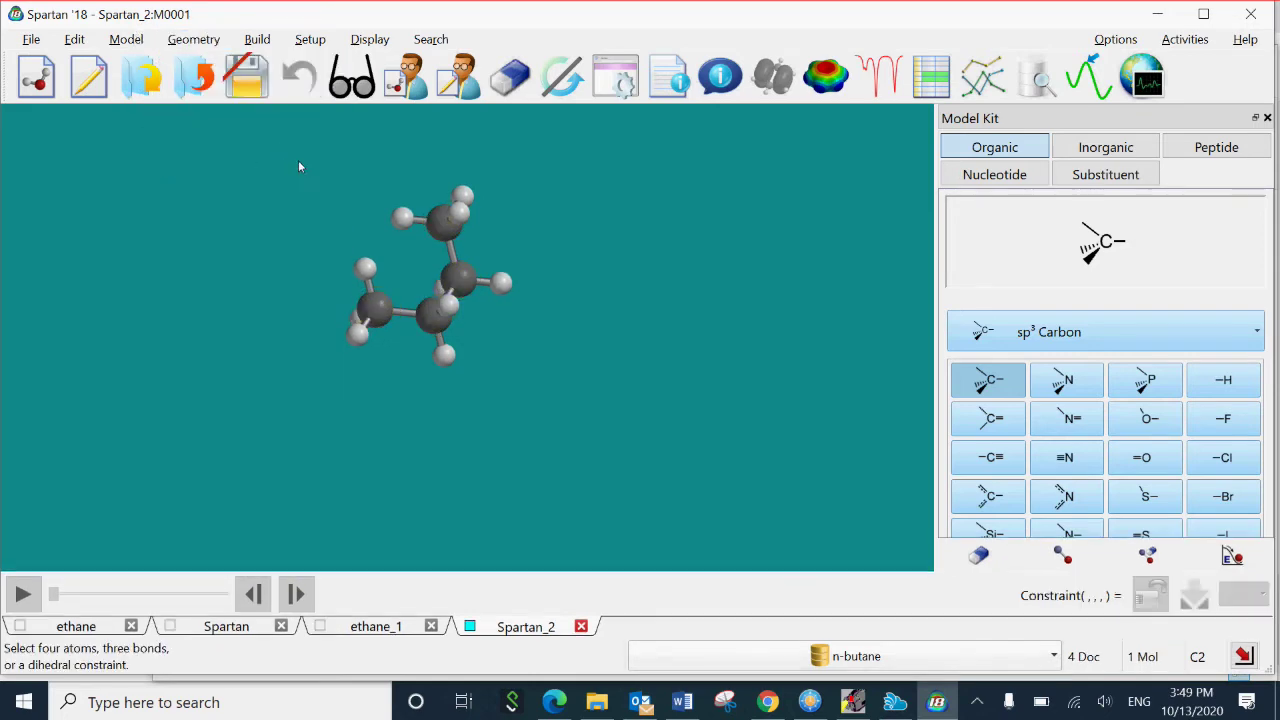
pyautogui.click(444, 221)
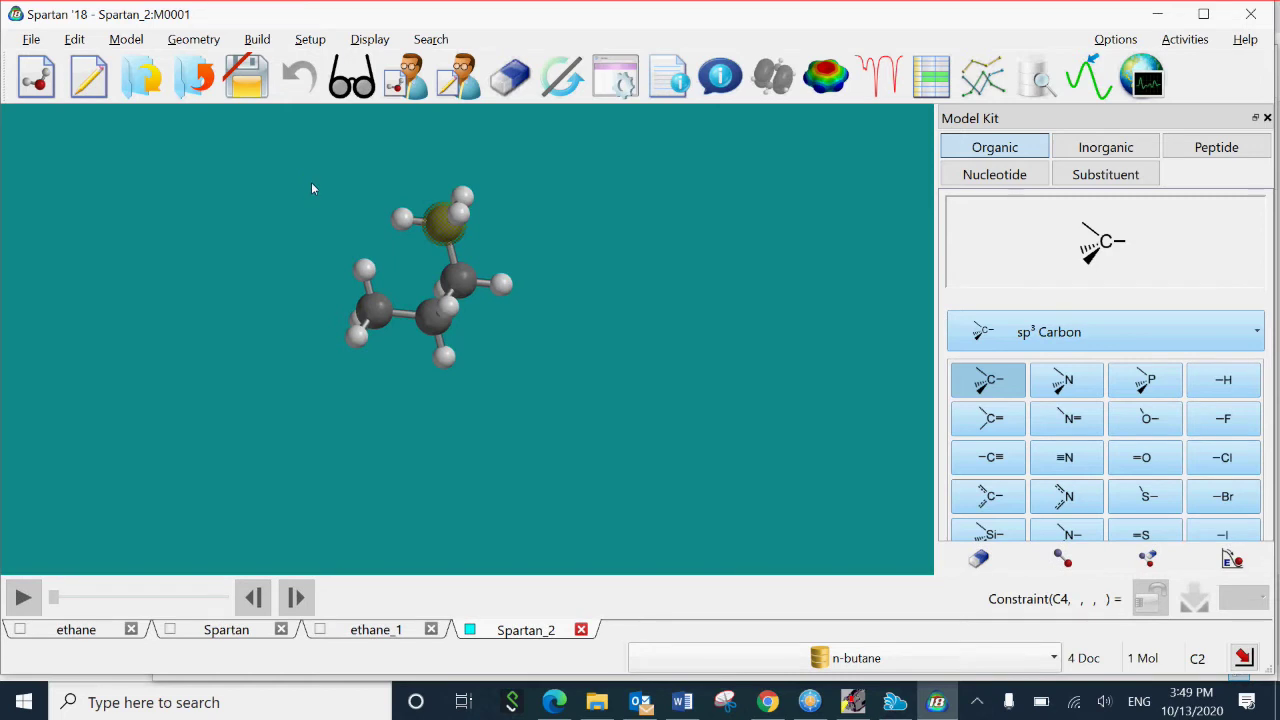
pyautogui.click(458, 278)
pyautogui.click(433, 316)
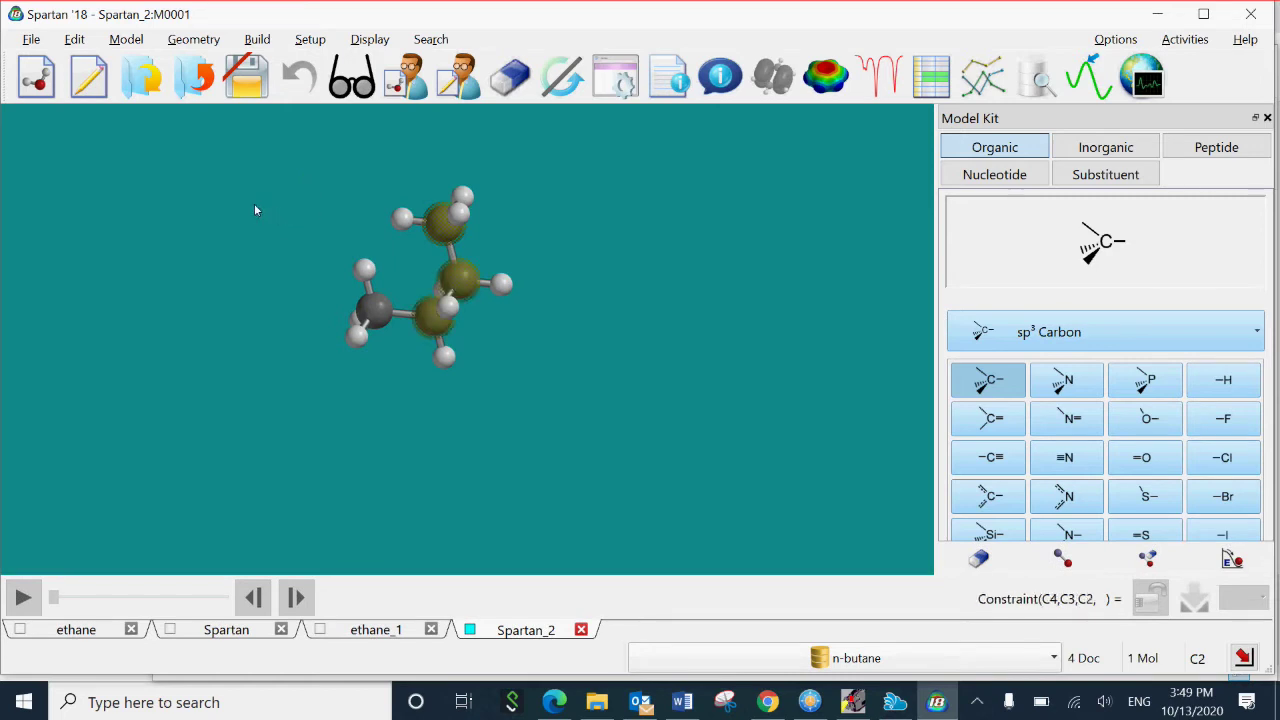
pyautogui.click(373, 310)
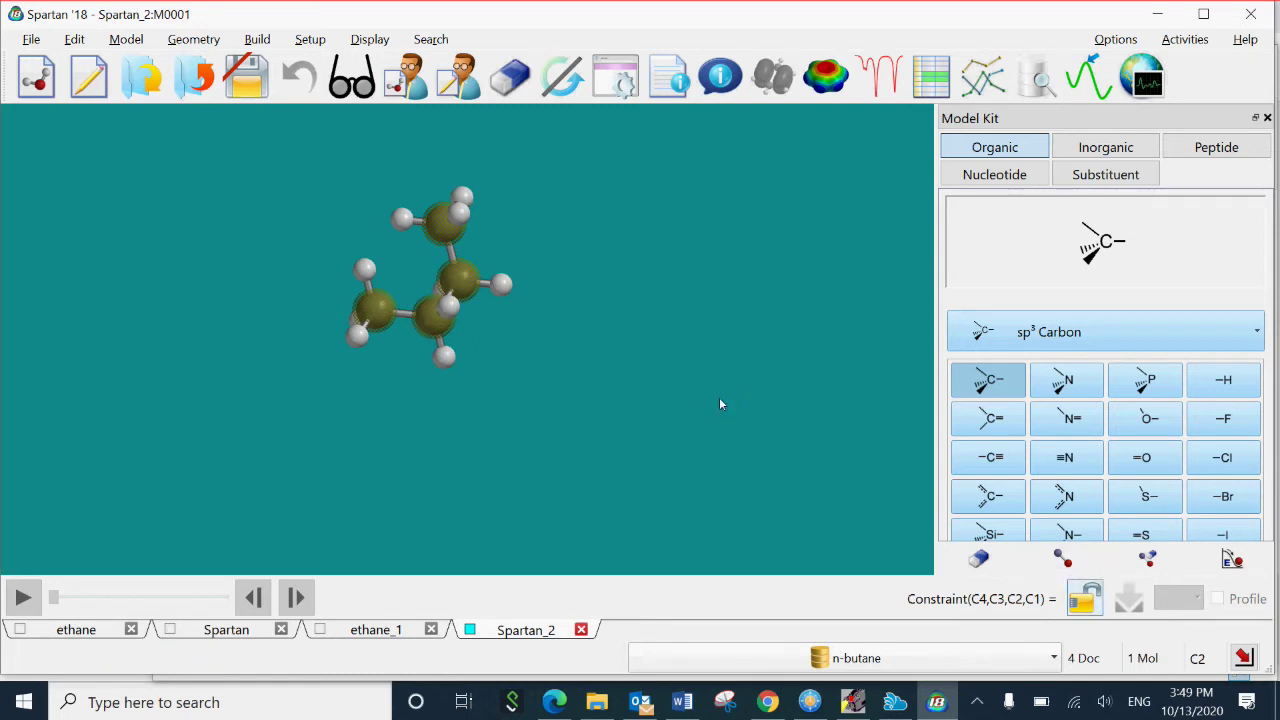
pyautogui.click(1081, 597)
pyautogui.moveTo(383, 203); pyautogui.dragTo(384, 212)
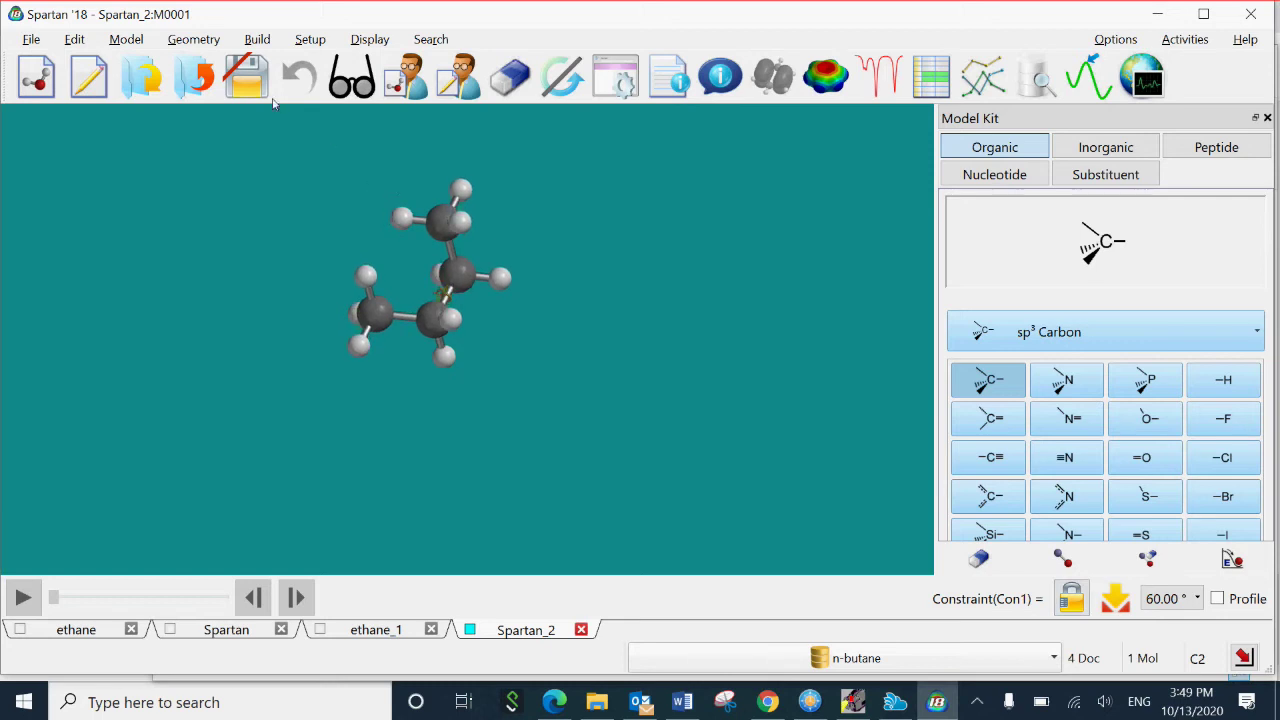
# - Save the n-butane document to the Desktop as n-butane.spartan
pyautogui.click(27, 37)
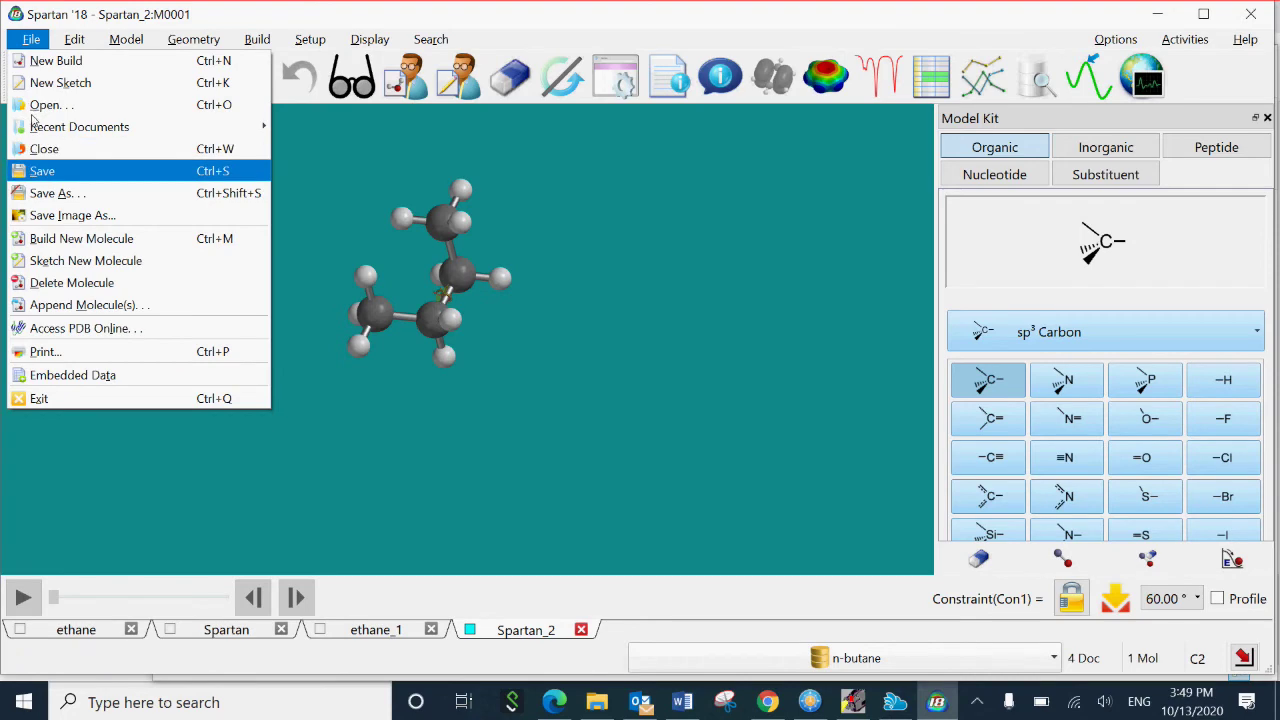
pyautogui.click(35, 169)
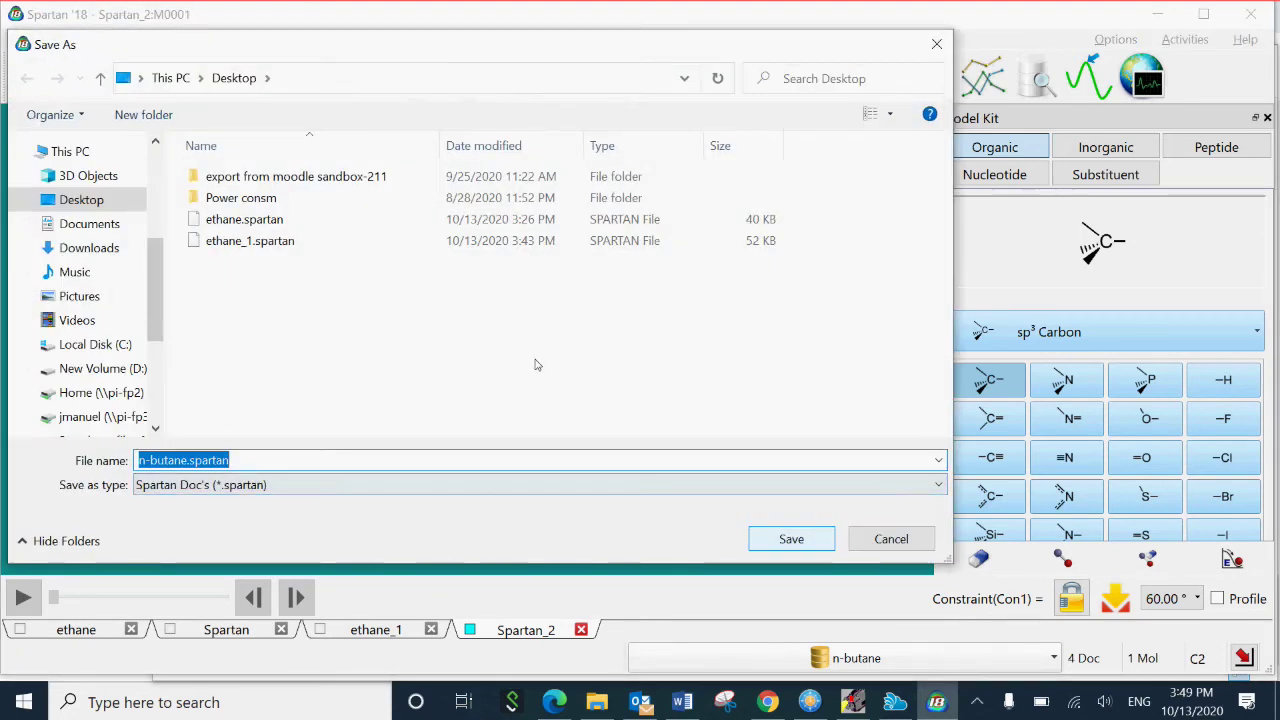
pyautogui.press('Return')
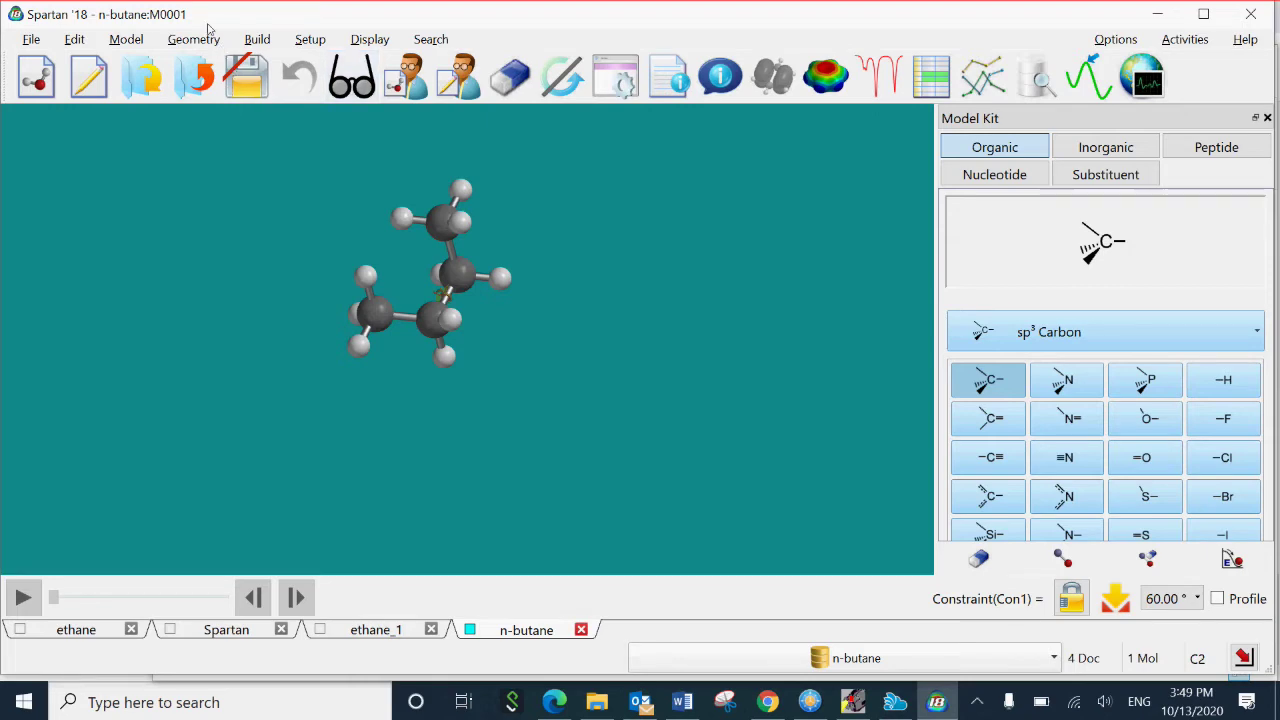
# - Submit a ground-state, gas-phase Equilibrium Geometry calculation for n-butane with the Semi-Empirical PM3 method and dismiss the job notices
pyautogui.click(310, 39)
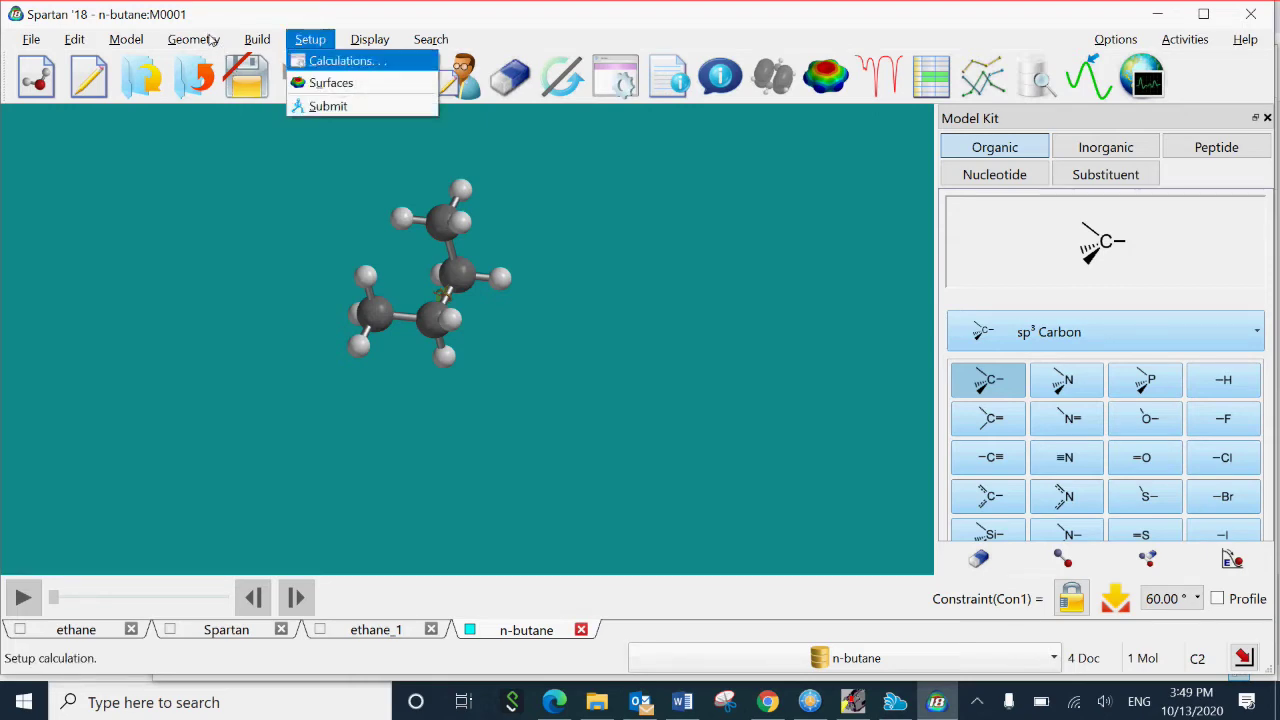
pyautogui.click(340, 61)
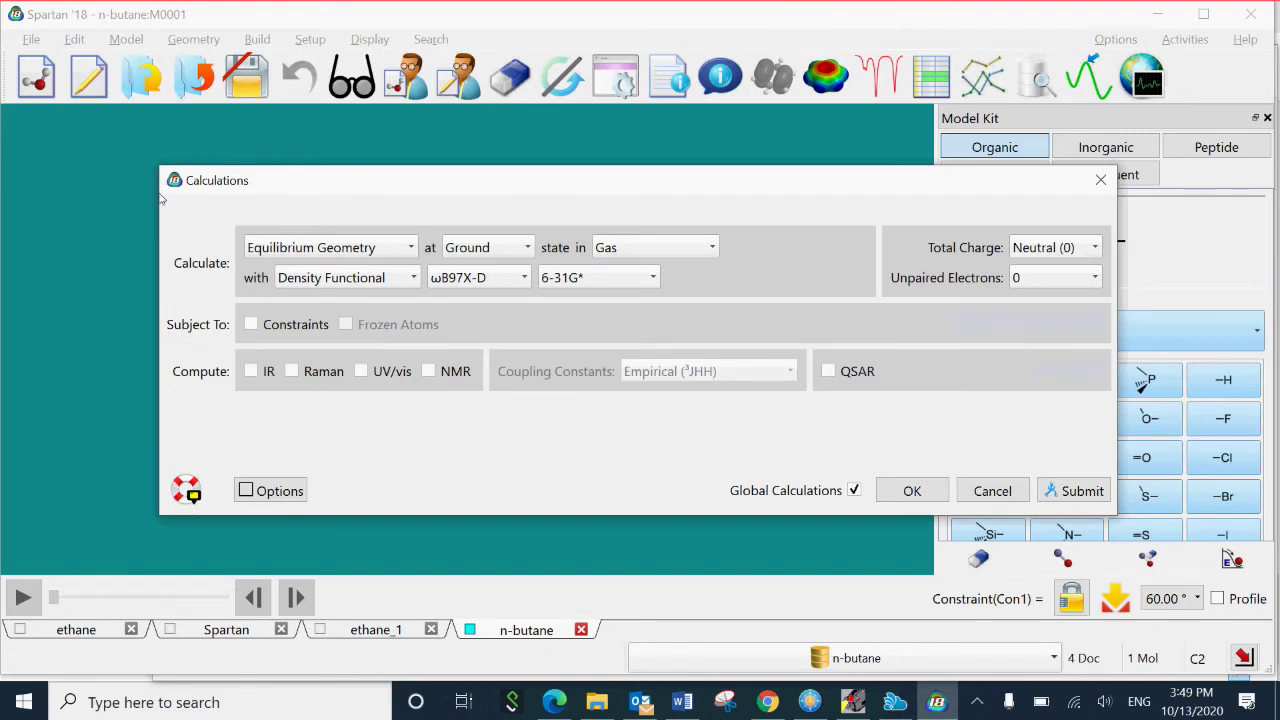
pyautogui.click(413, 277)
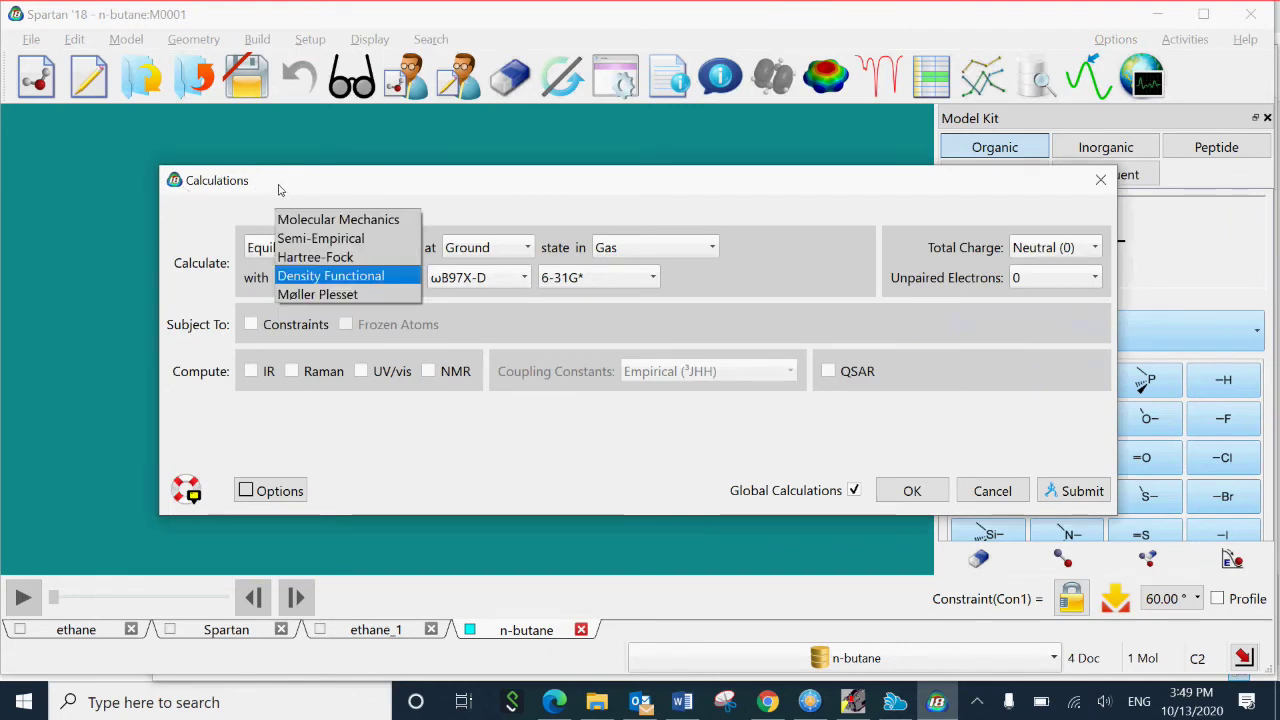
pyautogui.click(320, 238)
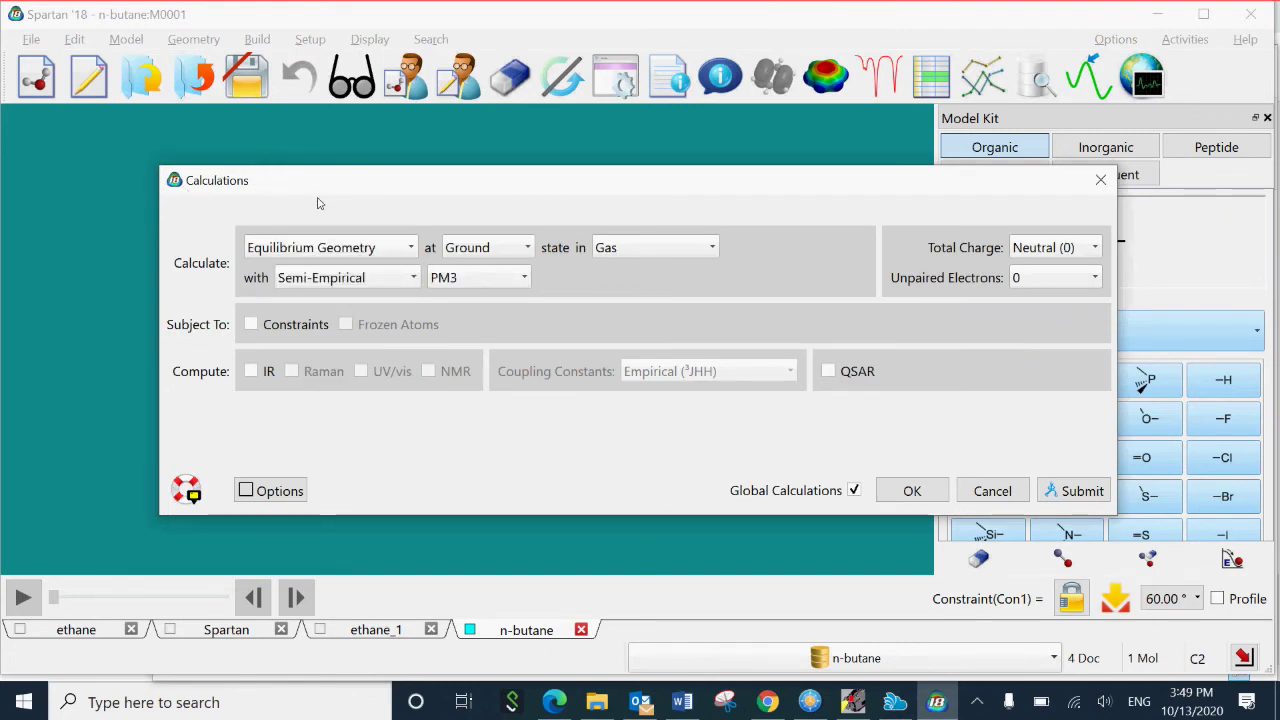
pyautogui.click(1063, 490)
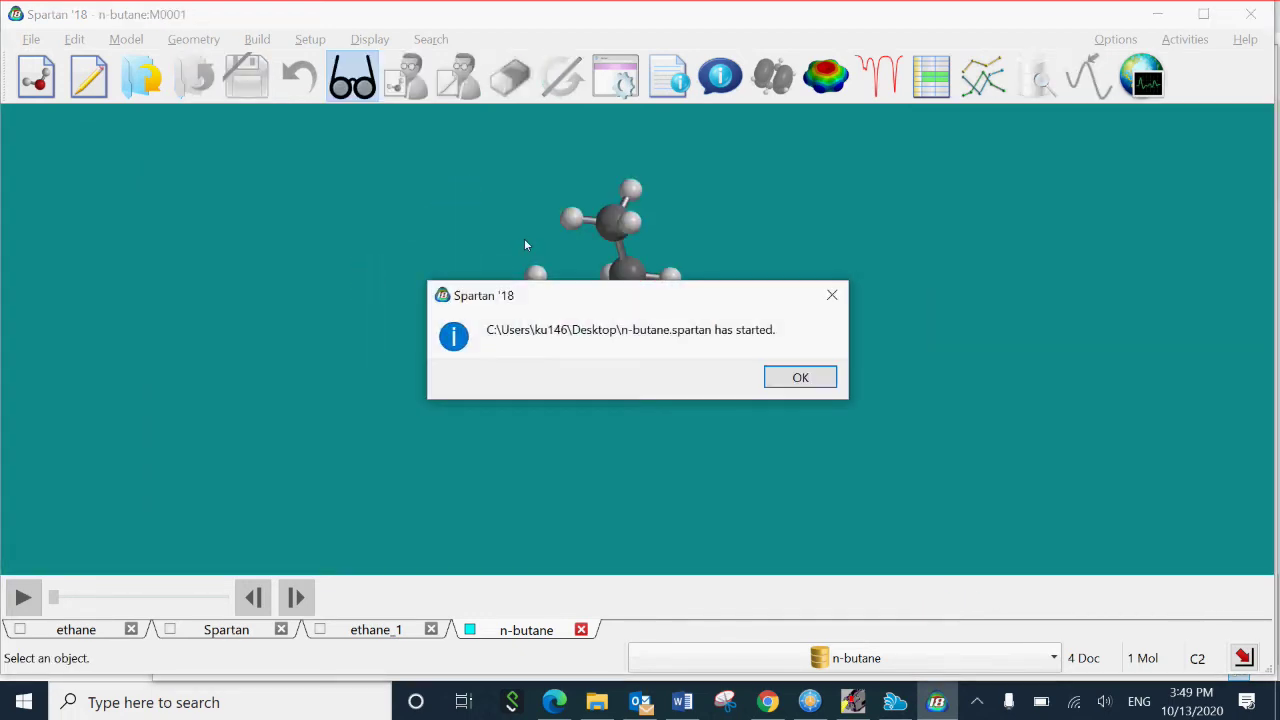
pyautogui.press('Return')
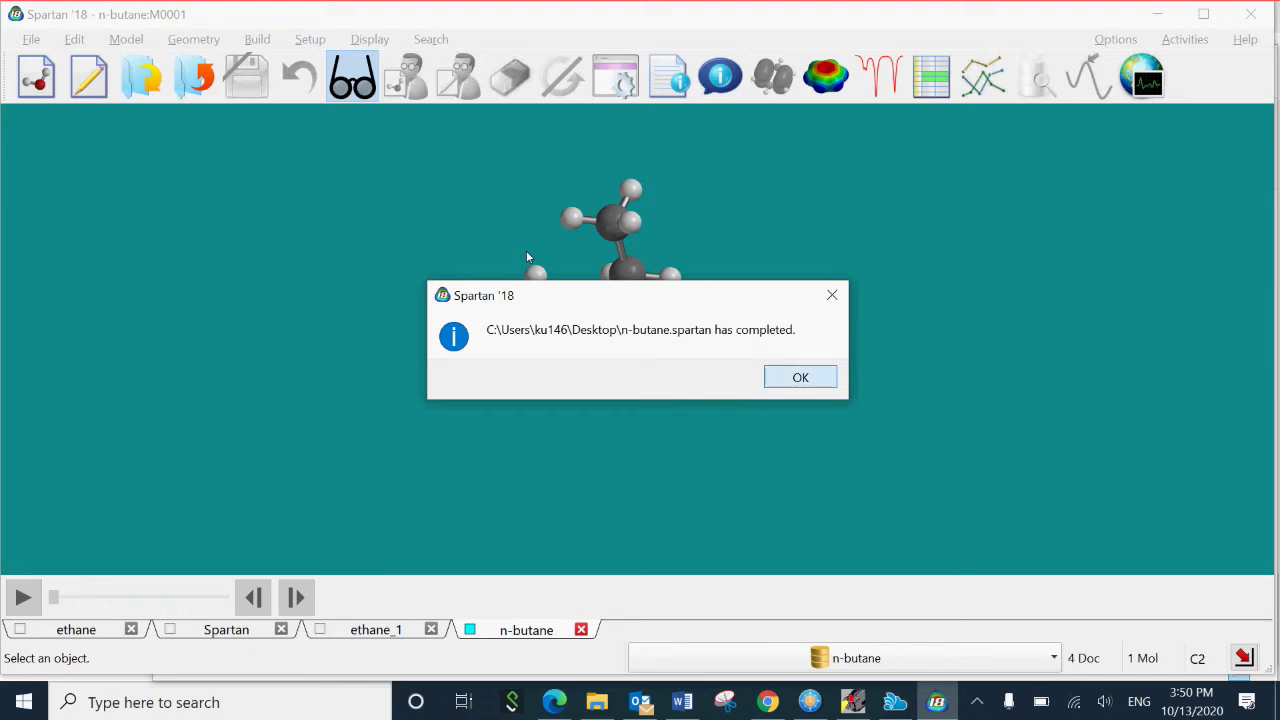
pyautogui.press('Return')
# - Review n-butane's calculated energy and other molecule properties
pyautogui.hotkey('alt', 'd')
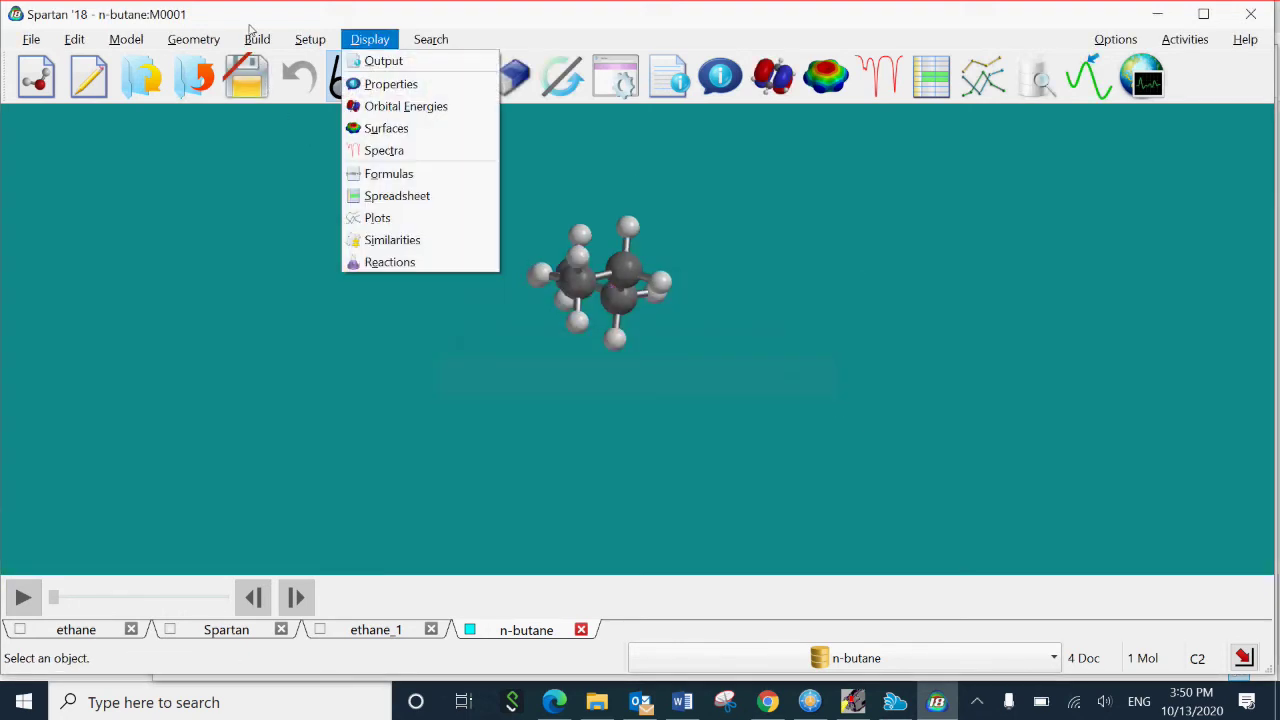
pyautogui.press('Down')
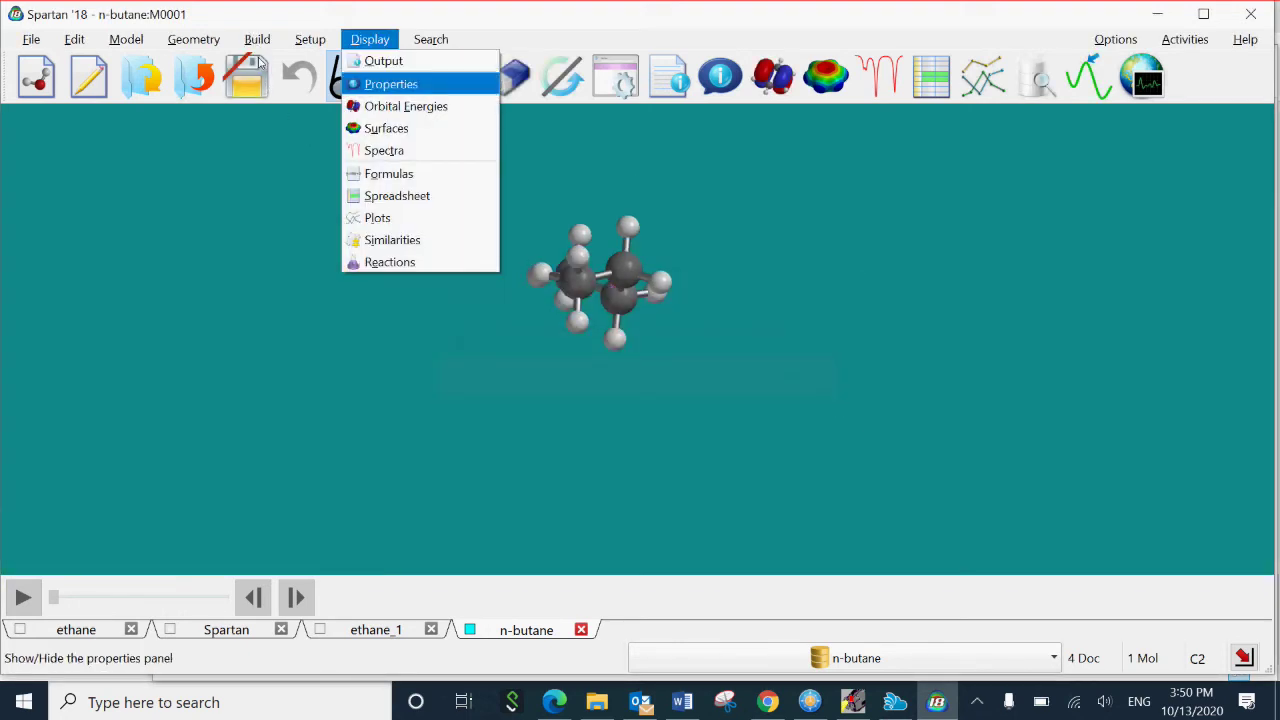
pyautogui.press('Return')
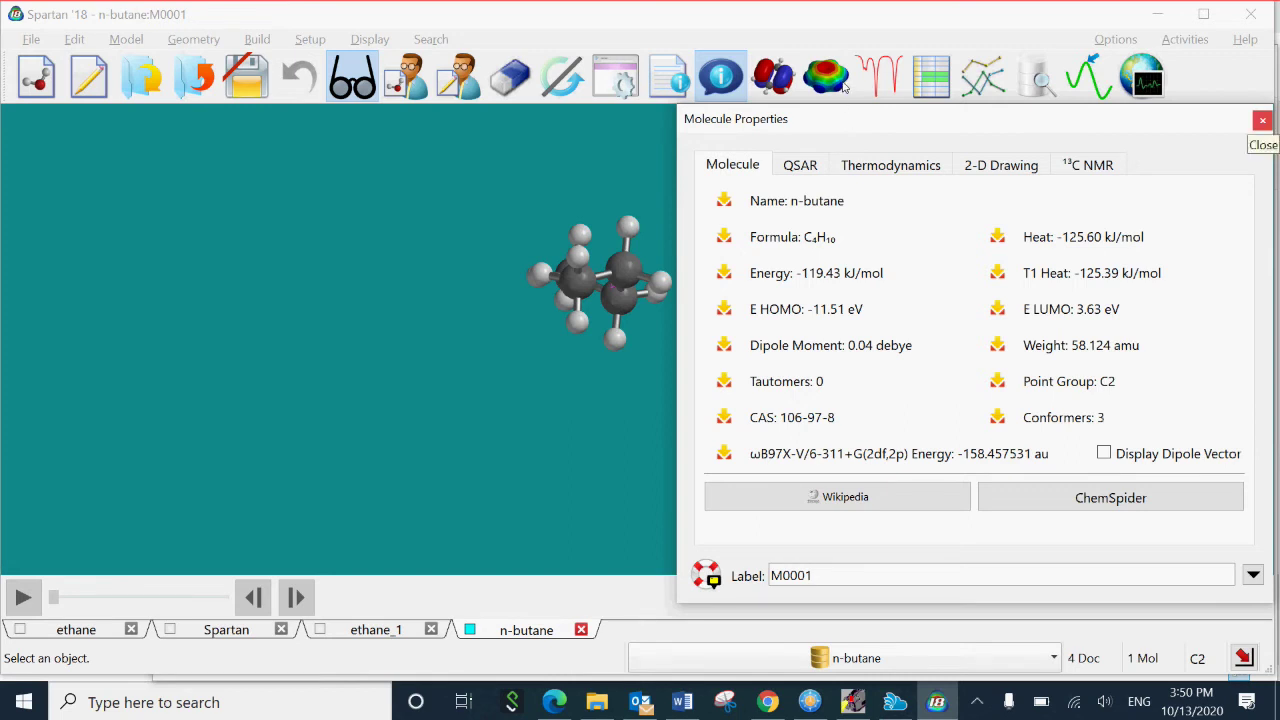
pyautogui.click(1262, 120)
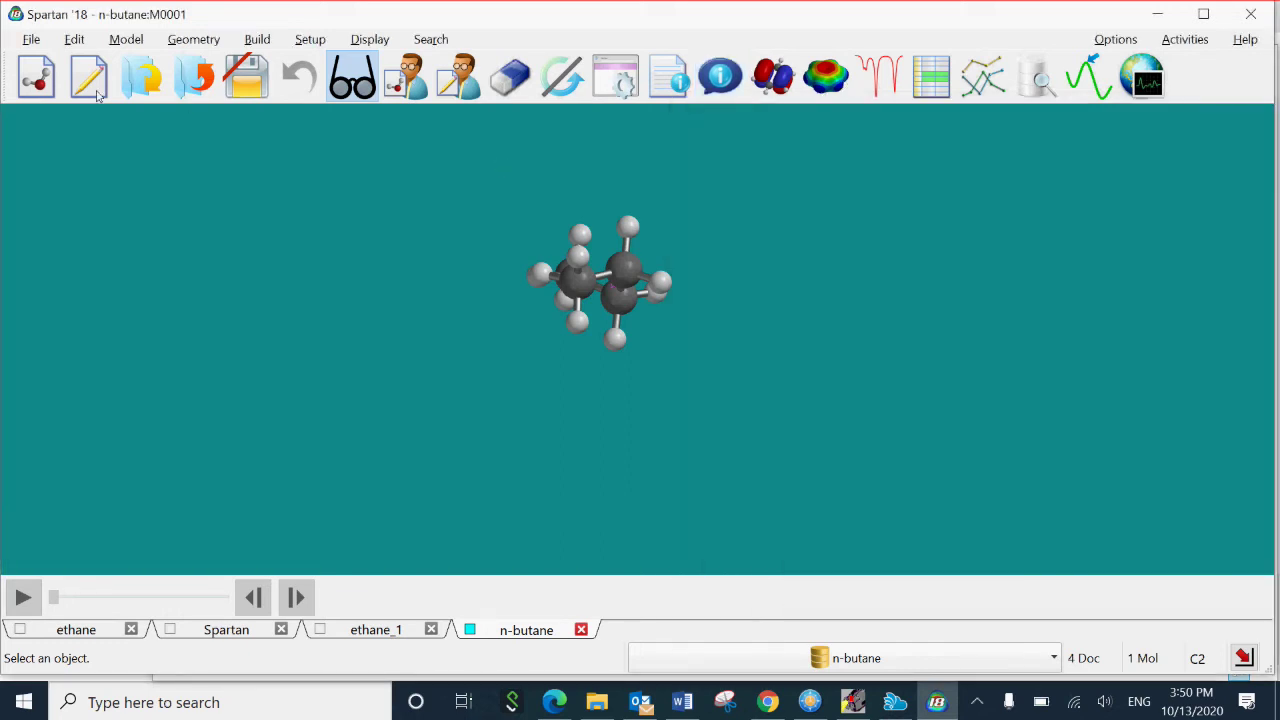
# - Create a new build document and place a Cyclohexane ring from the ring fragments in it
pyautogui.click(24, 59)
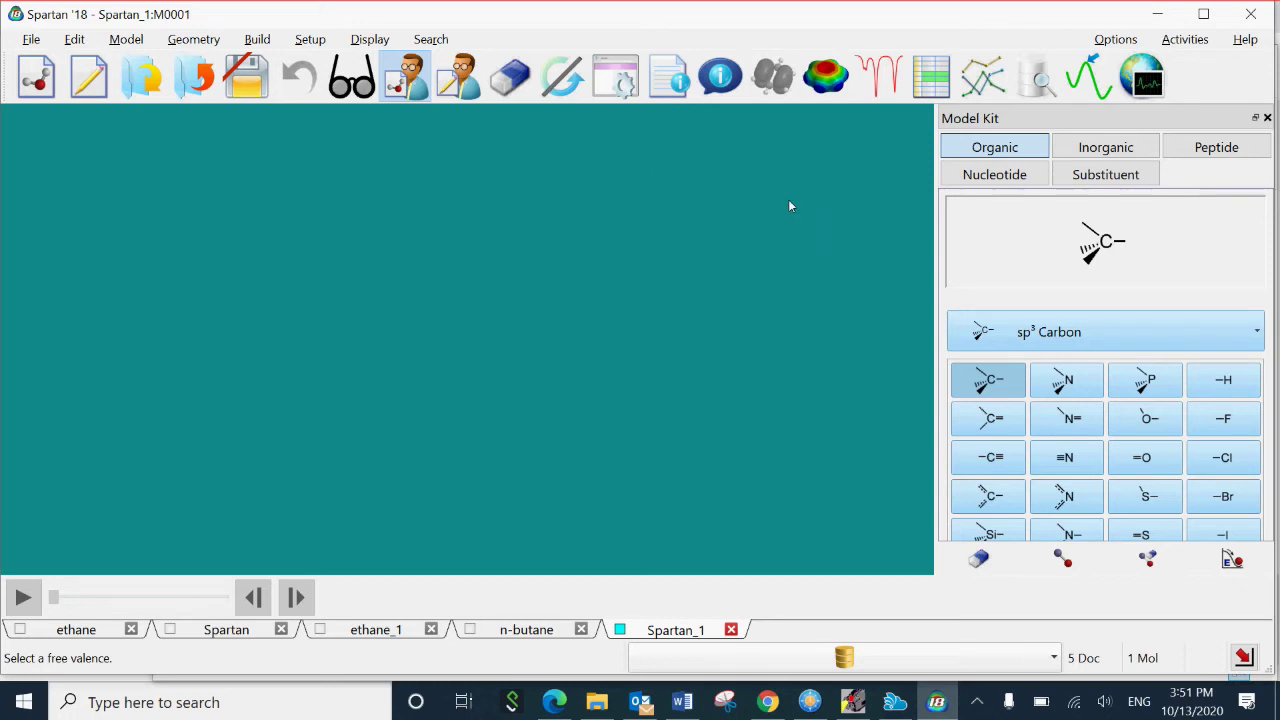
pyautogui.press('Down')
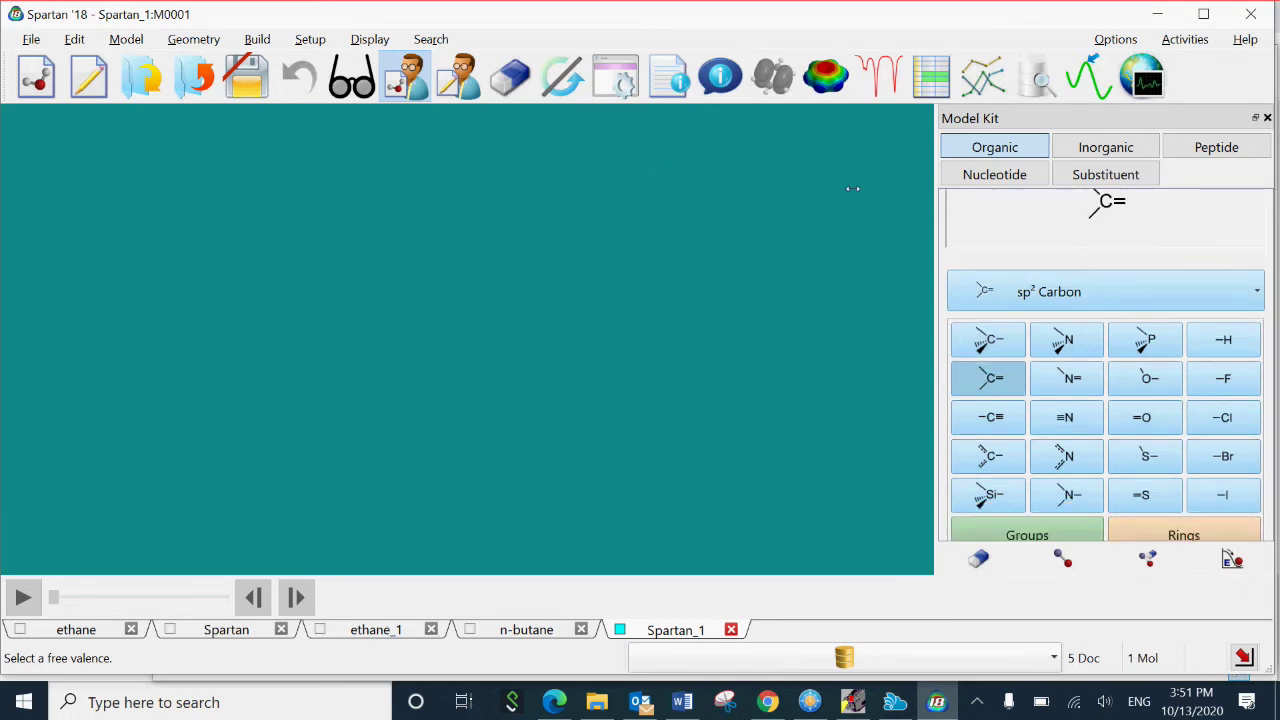
pyautogui.scroll(-2, 827, 305)
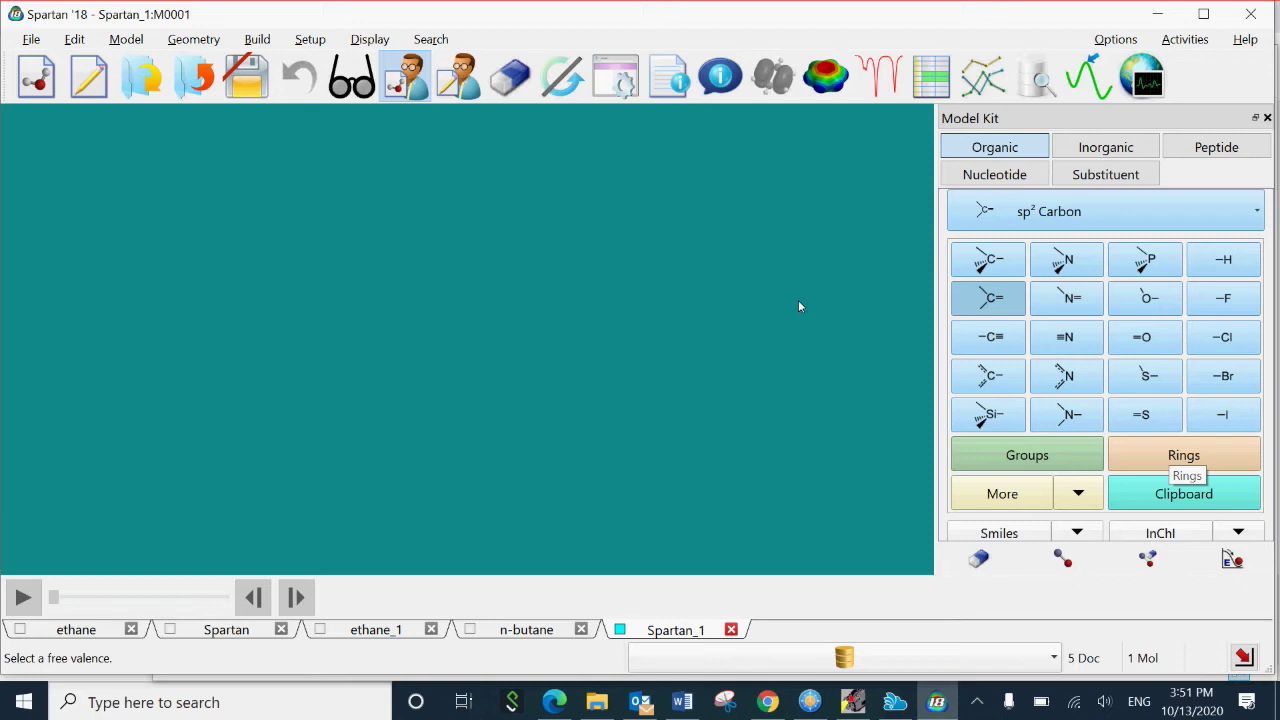
pyautogui.click(1170, 454)
pyautogui.scroll(1, 825, 200)
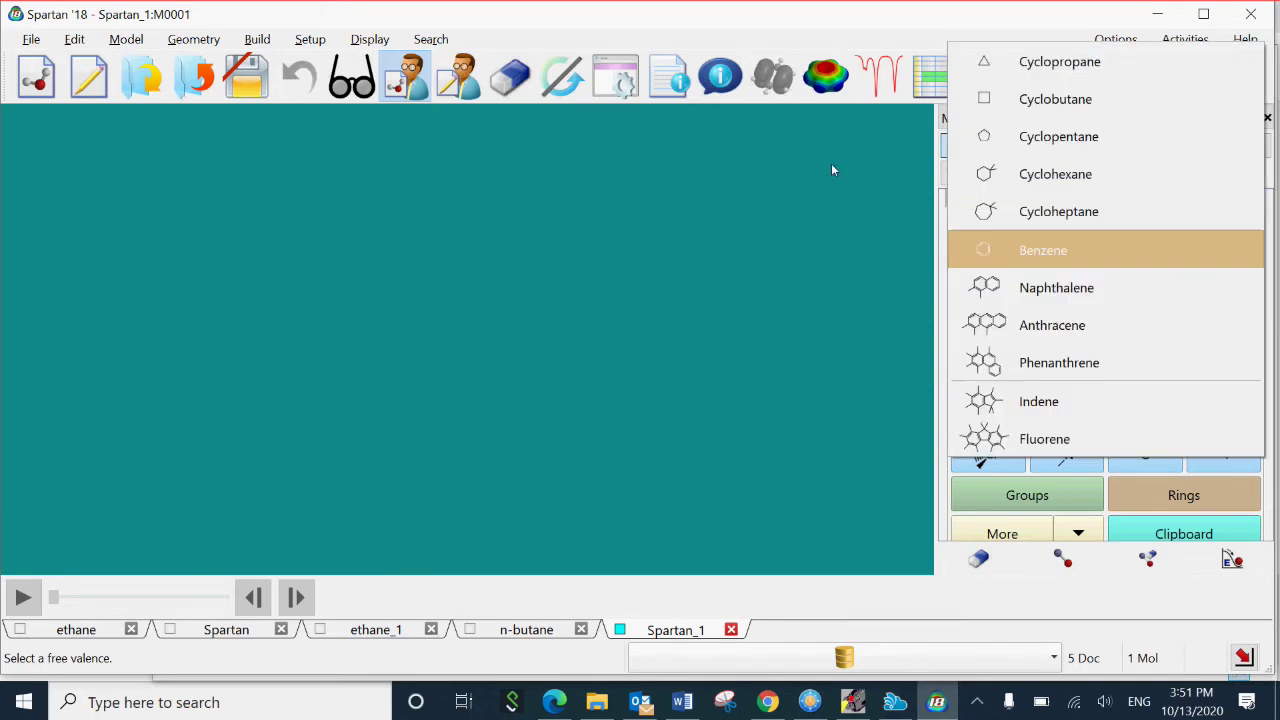
pyautogui.press('Up')
pyautogui.press('Up')
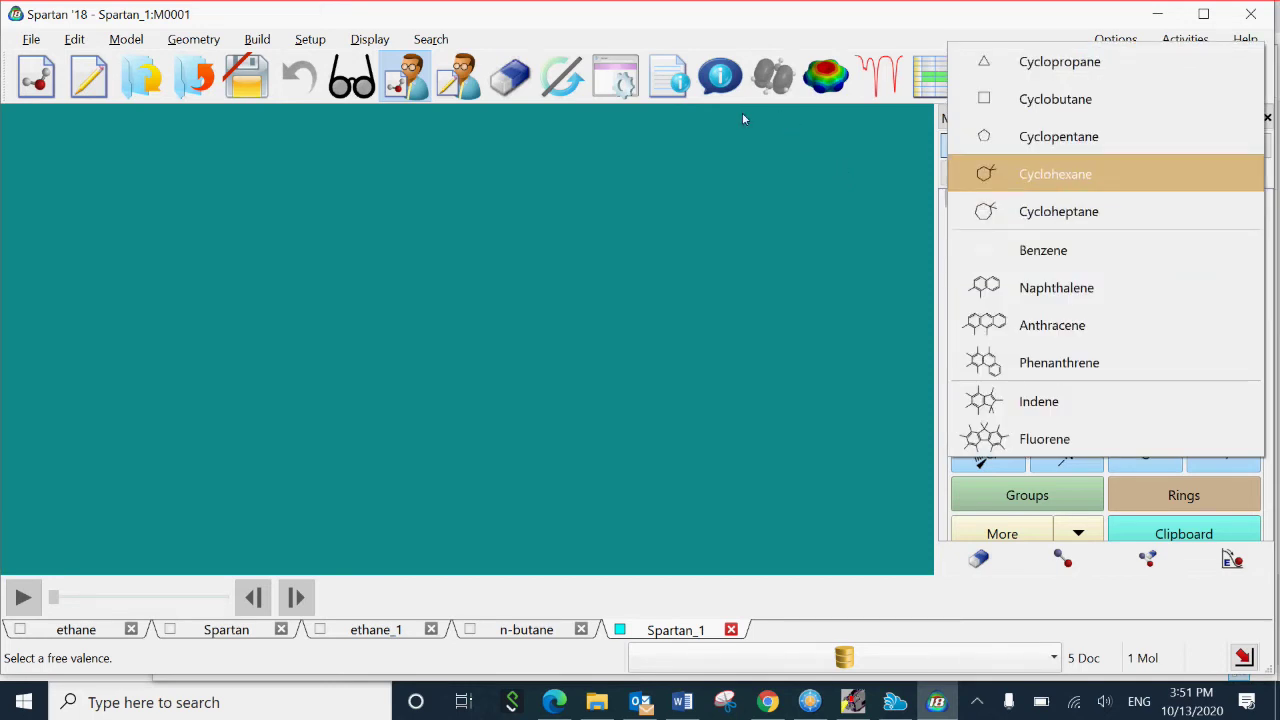
pyautogui.press('Return')
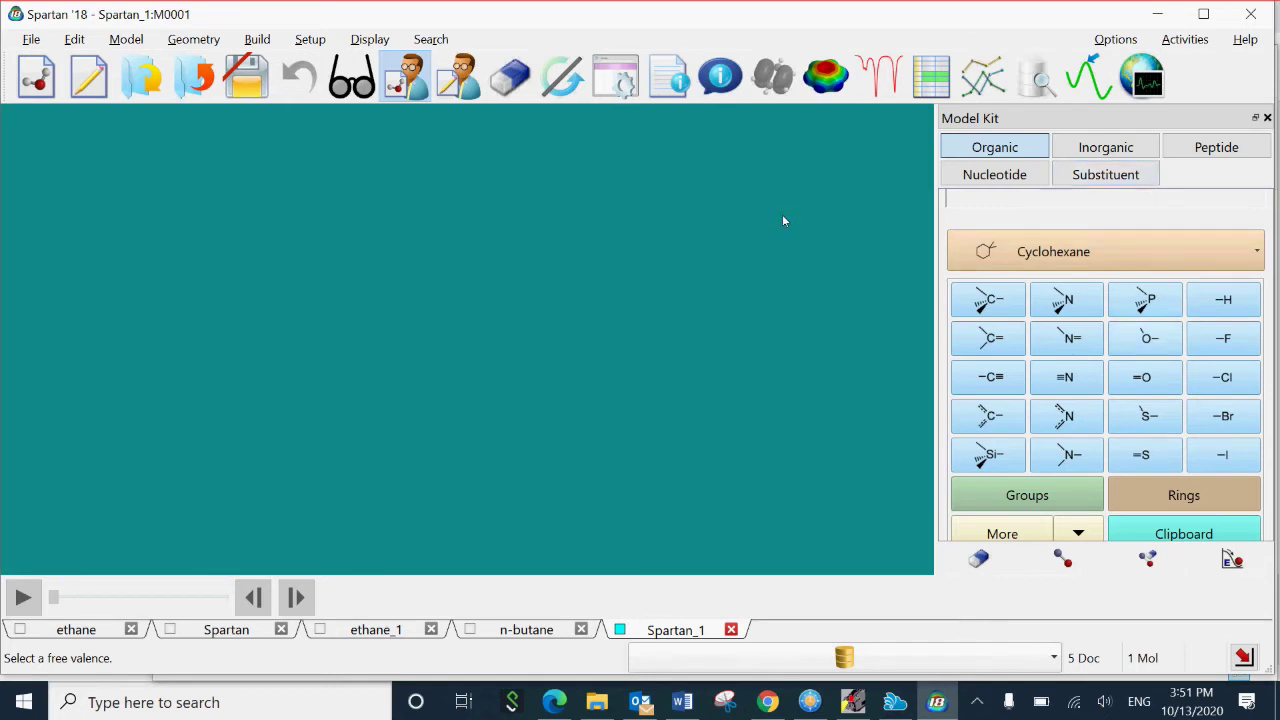
pyautogui.press('Up')
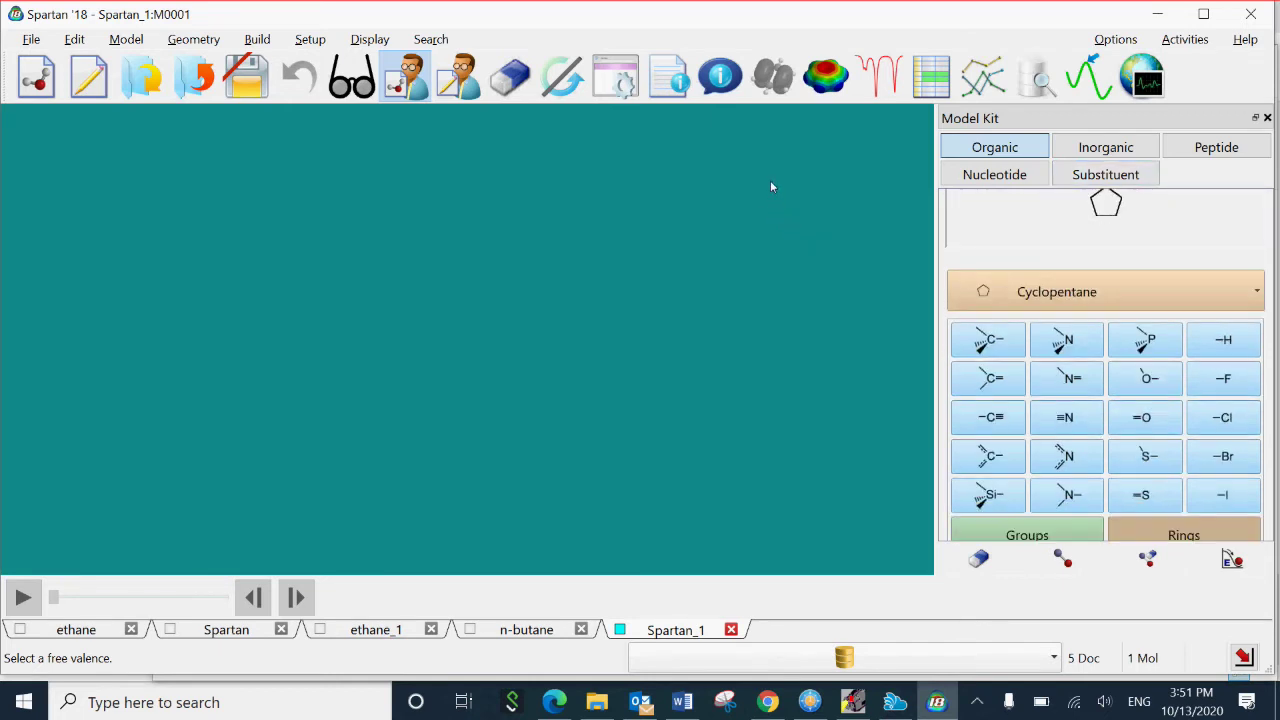
pyautogui.hotkey('alt', 'Down')
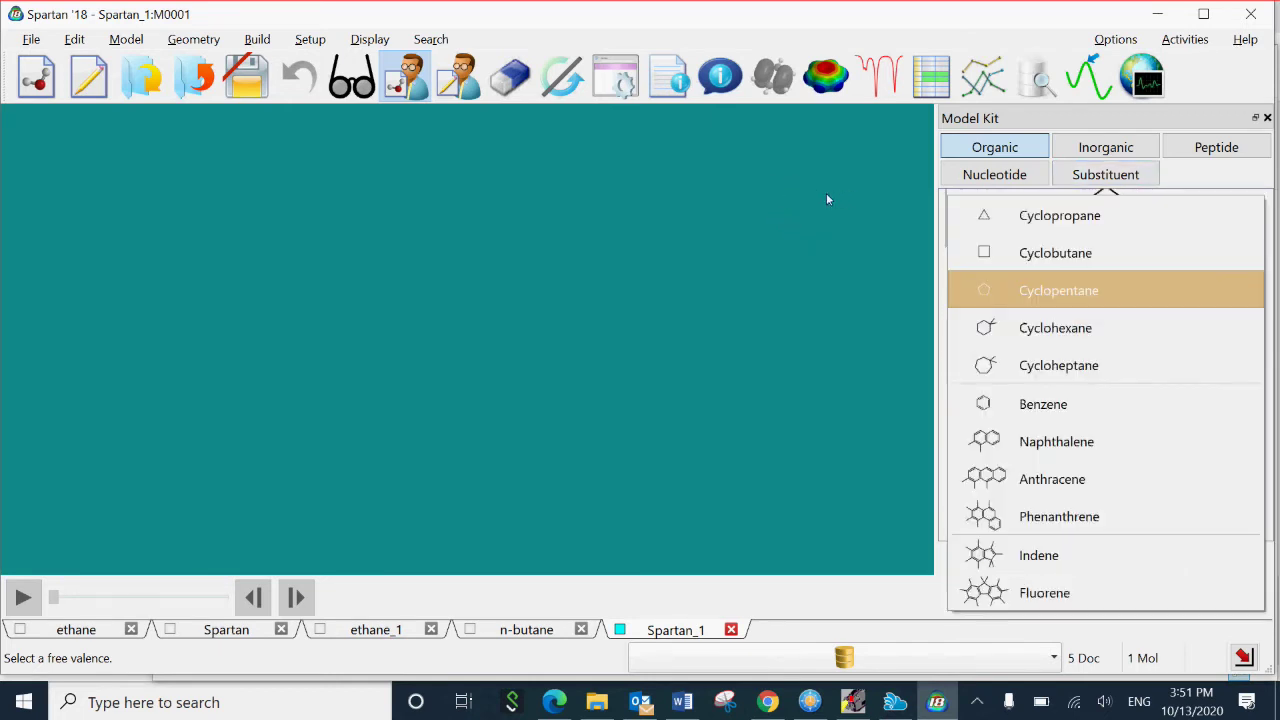
pyautogui.press('Down')
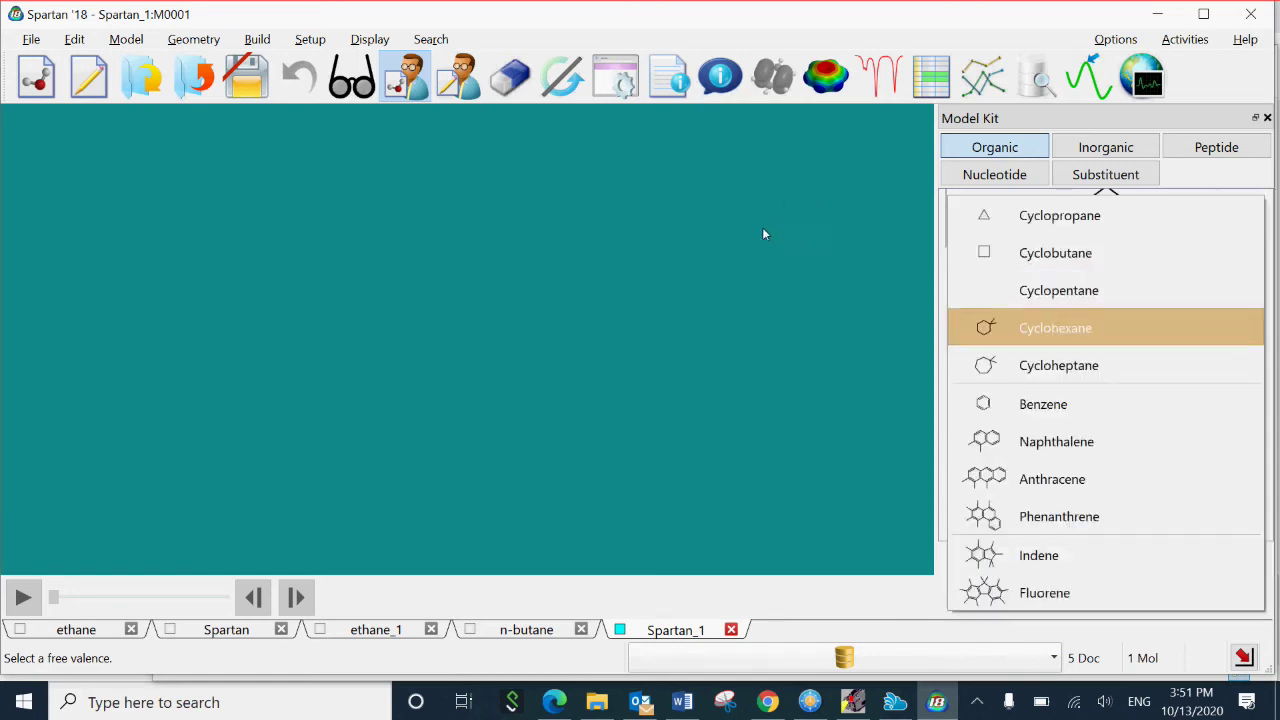
pyautogui.press('Return')
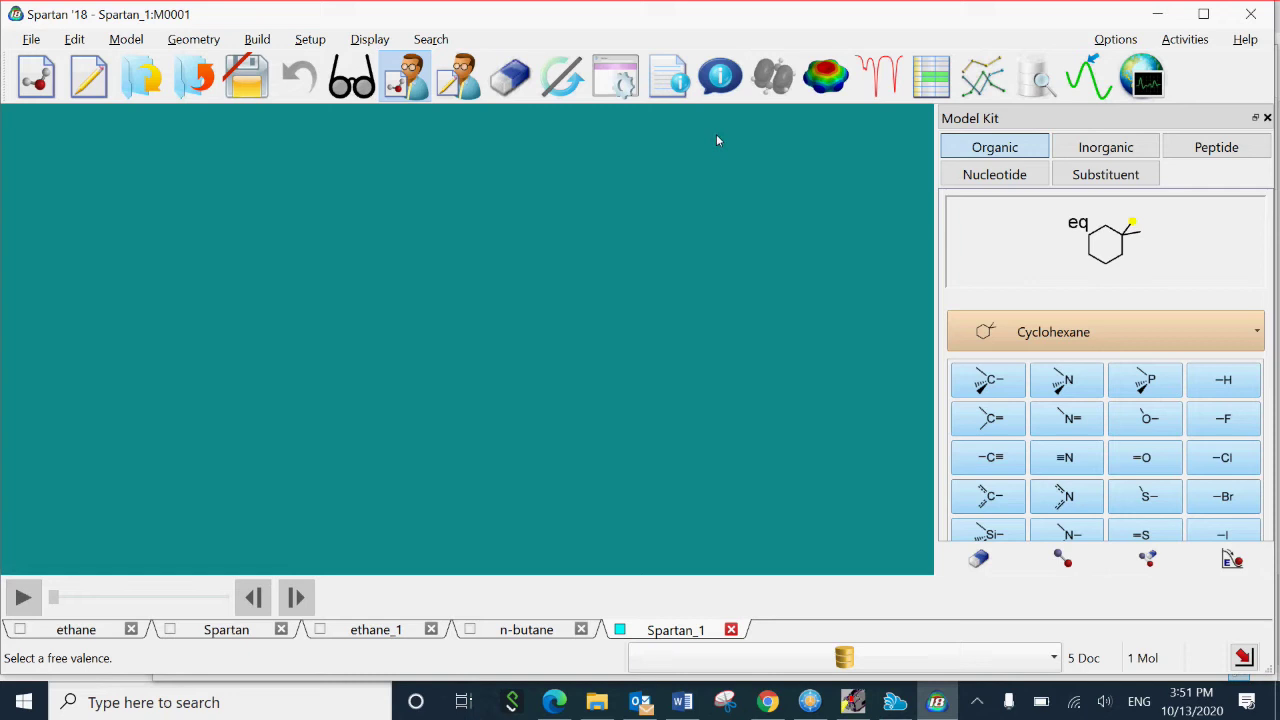
pyautogui.click(278, 187)
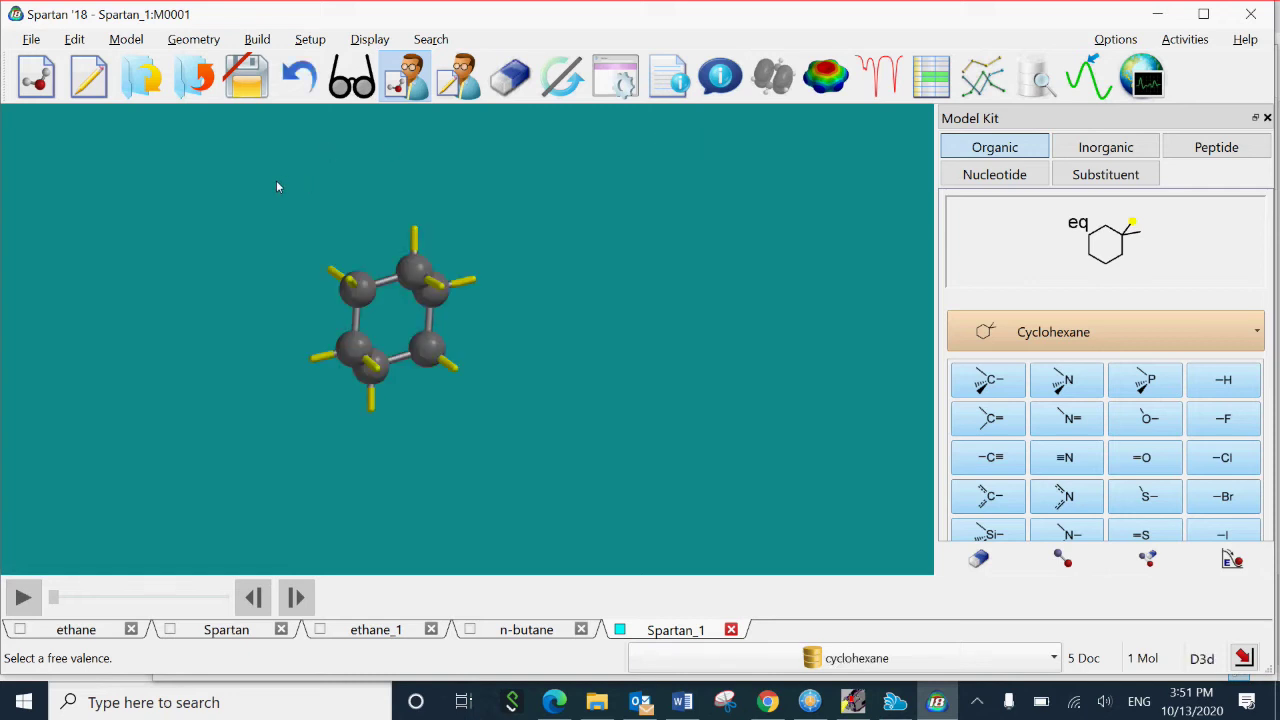
# - Examine the cyclohexane ring from several angles, including a side view of its chair conformation
pyautogui.moveTo(335, 224); pyautogui.dragTo(368, 204)
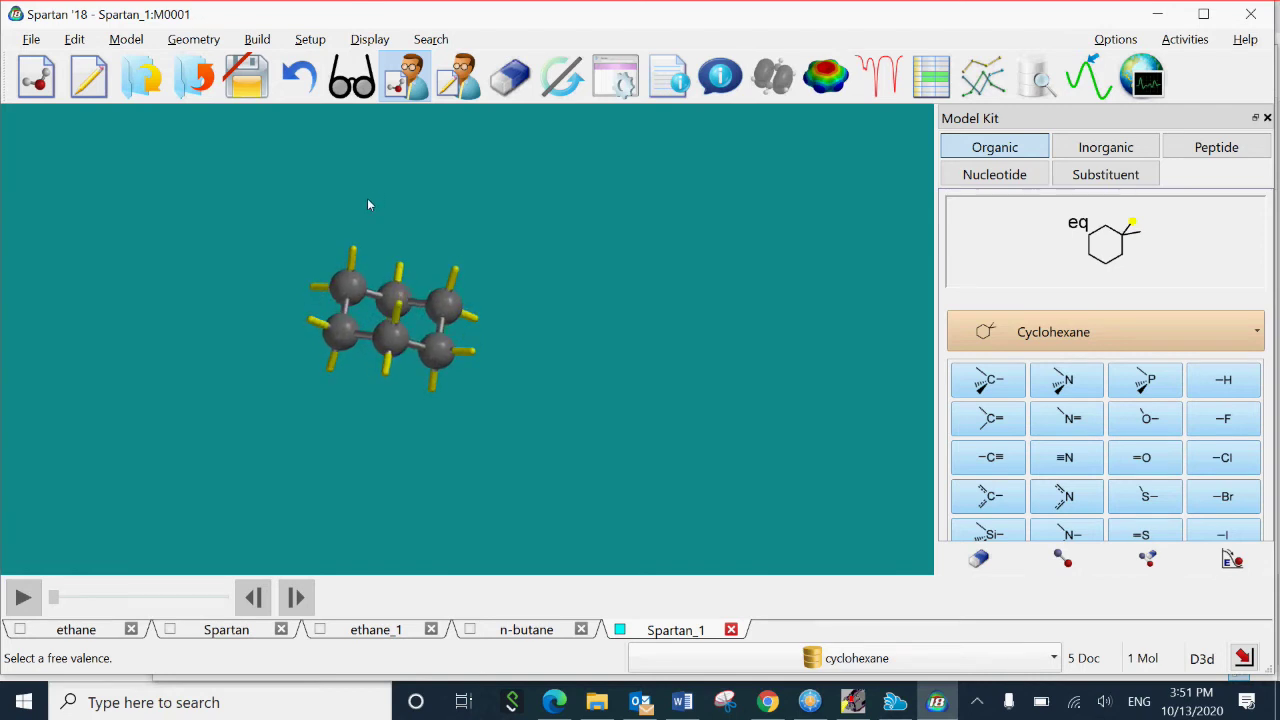
pyautogui.moveTo(366, 226); pyautogui.dragTo(307, 166)
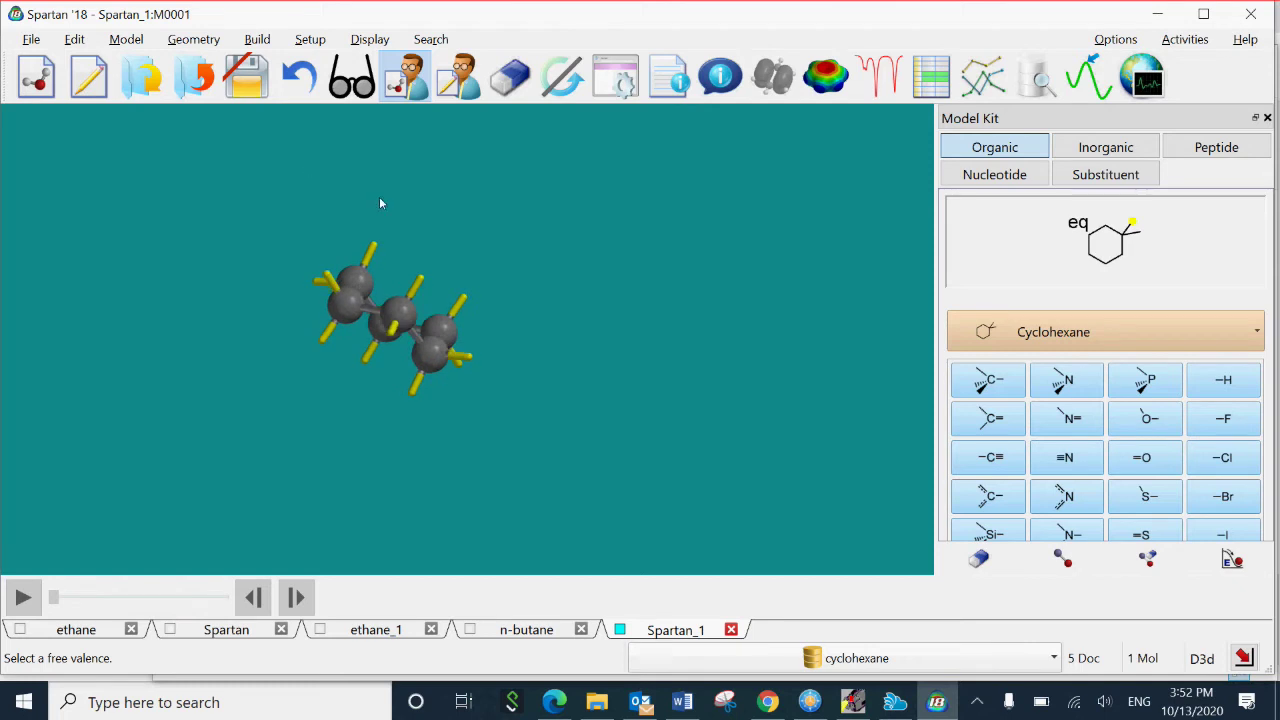
pyautogui.moveTo(341, 233); pyautogui.dragTo(296, 224)
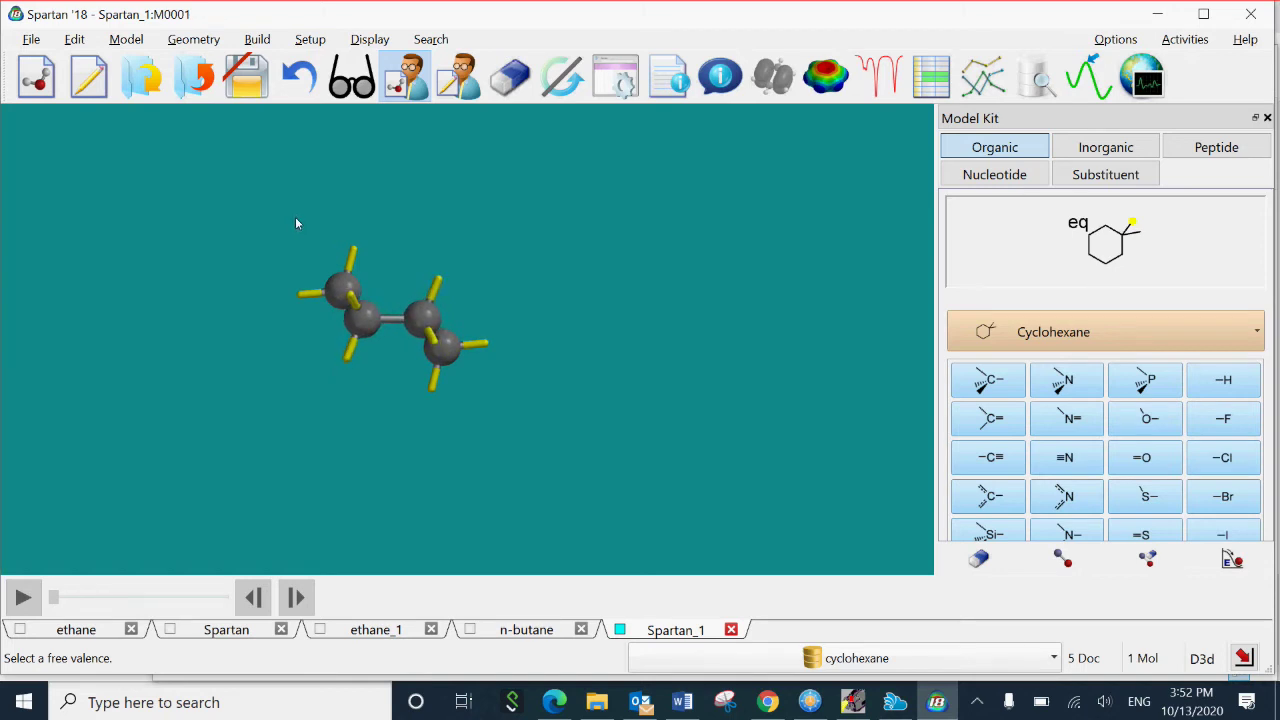
pyautogui.moveTo(296, 223); pyautogui.dragTo(279, 246)
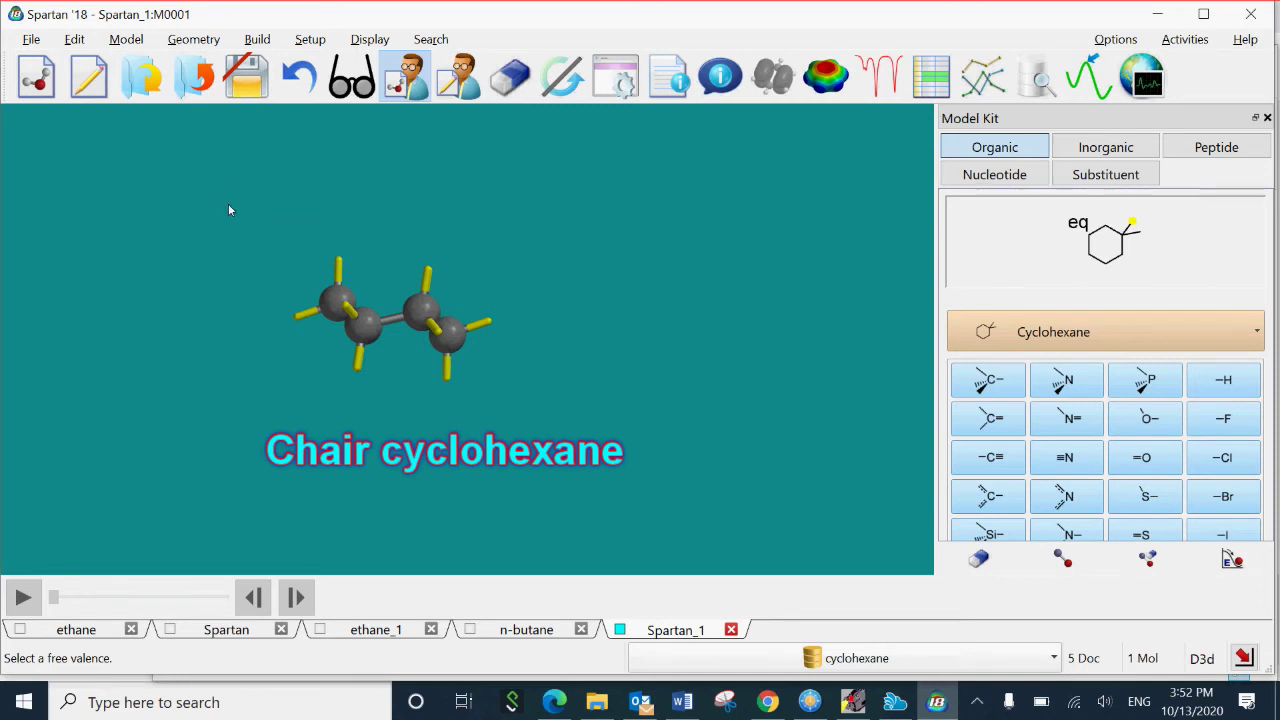
# - Save the cyclohexane model to the Desktop as cyclohexane.spartan
pyautogui.moveTo(257, 171); pyautogui.dragTo(256, 183)
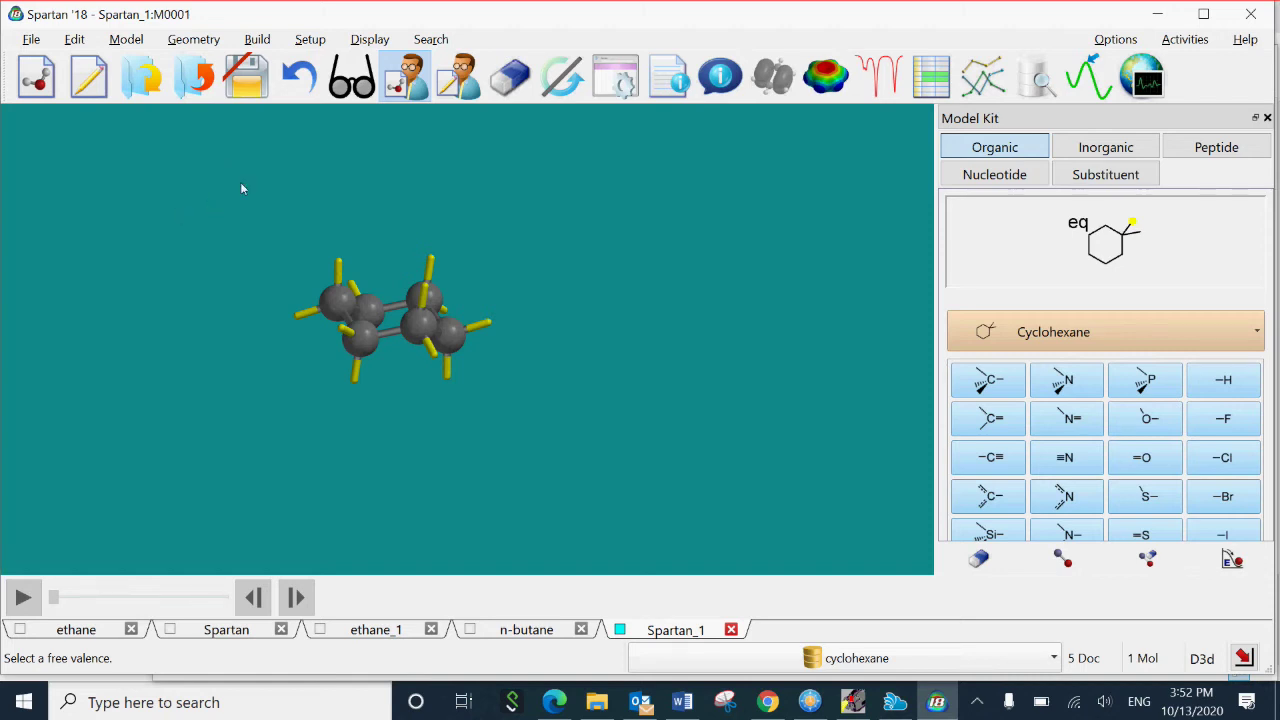
pyautogui.moveTo(258, 167); pyautogui.dragTo(258, 172)
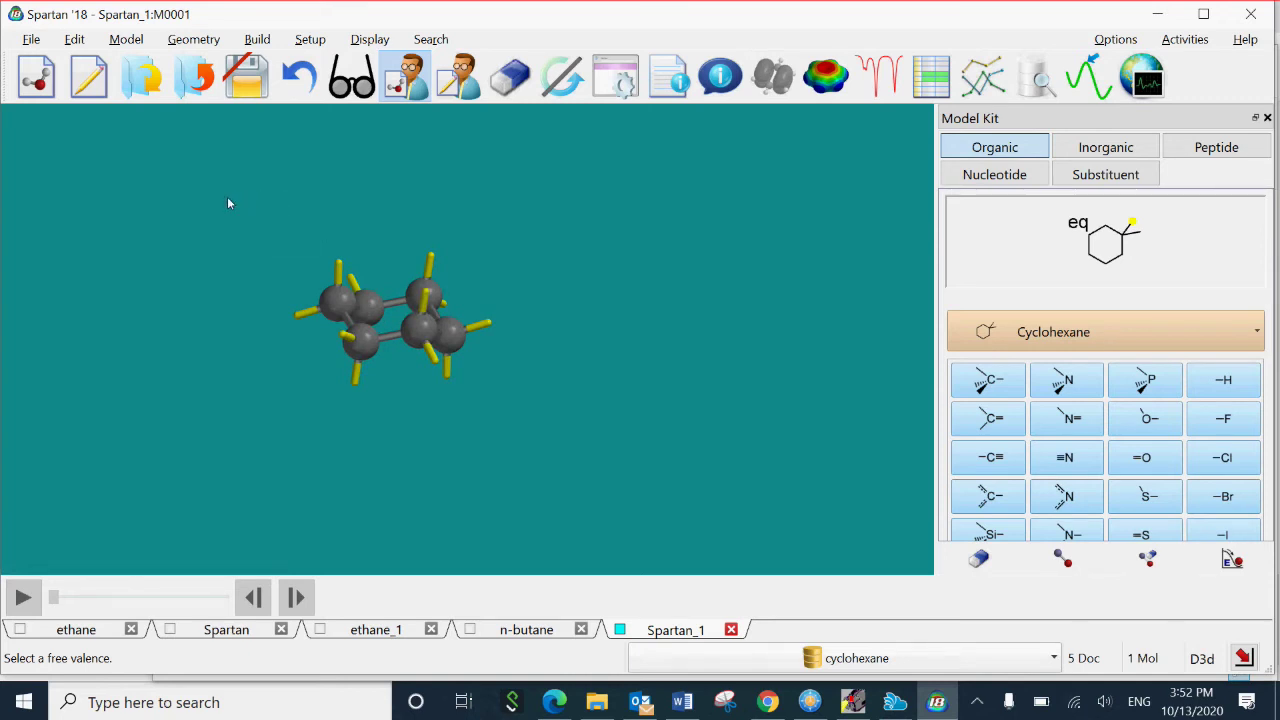
pyautogui.moveTo(344, 166)
pyautogui.mouseDown()
pyautogui.moveTo(350, 156)
pyautogui.moveTo(341, 175)
pyautogui.mouseUp()
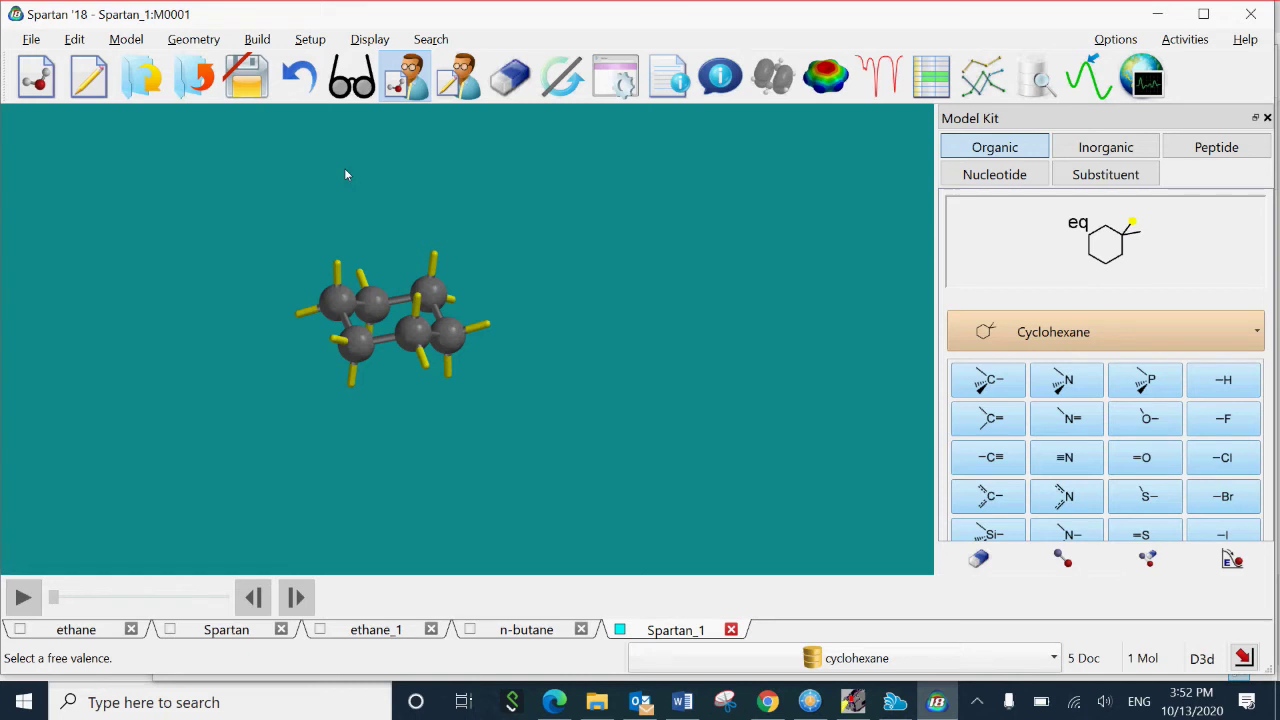
pyautogui.moveTo(345, 175); pyautogui.dragTo(345, 180)
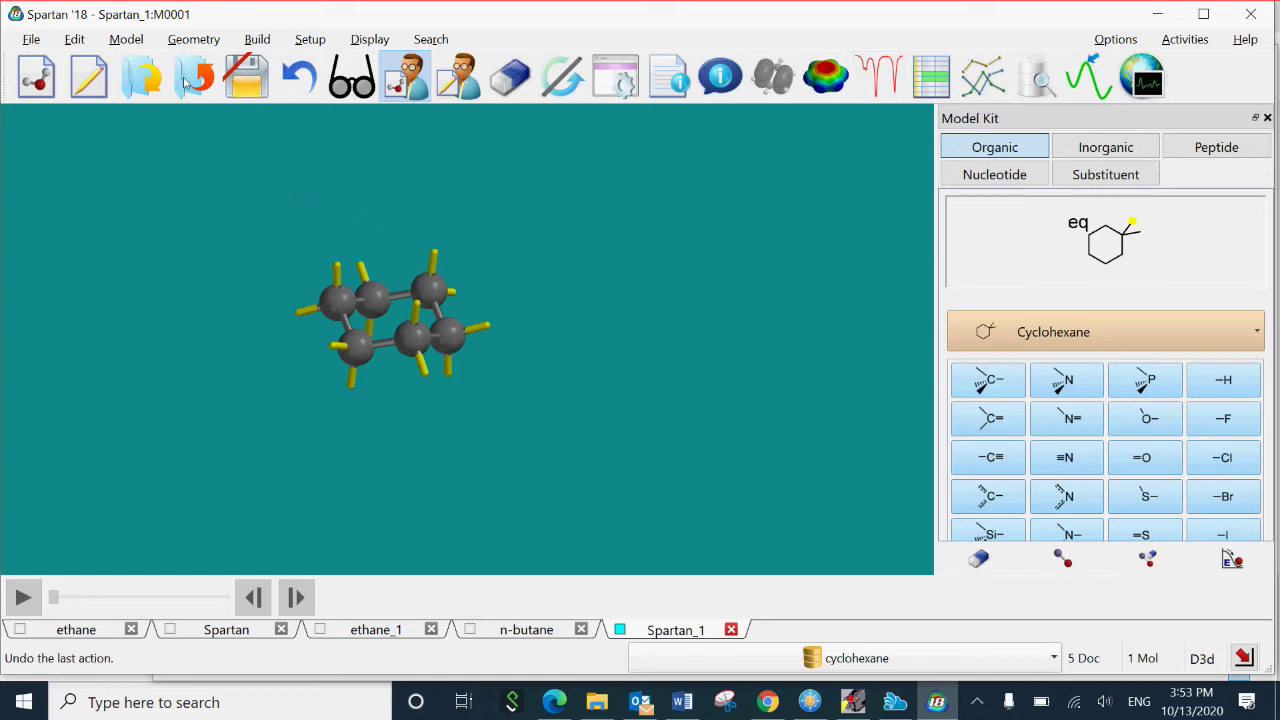
pyautogui.click(24, 39)
pyautogui.press('Return')
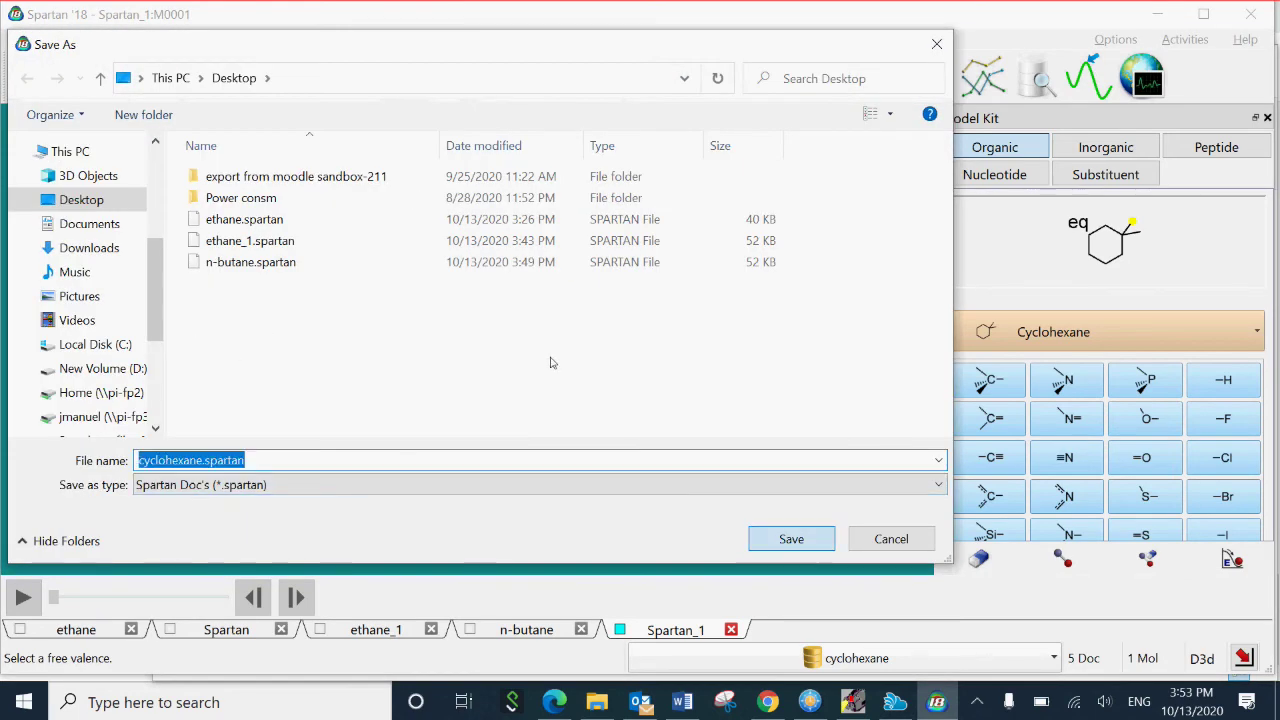
pyautogui.press('Return')
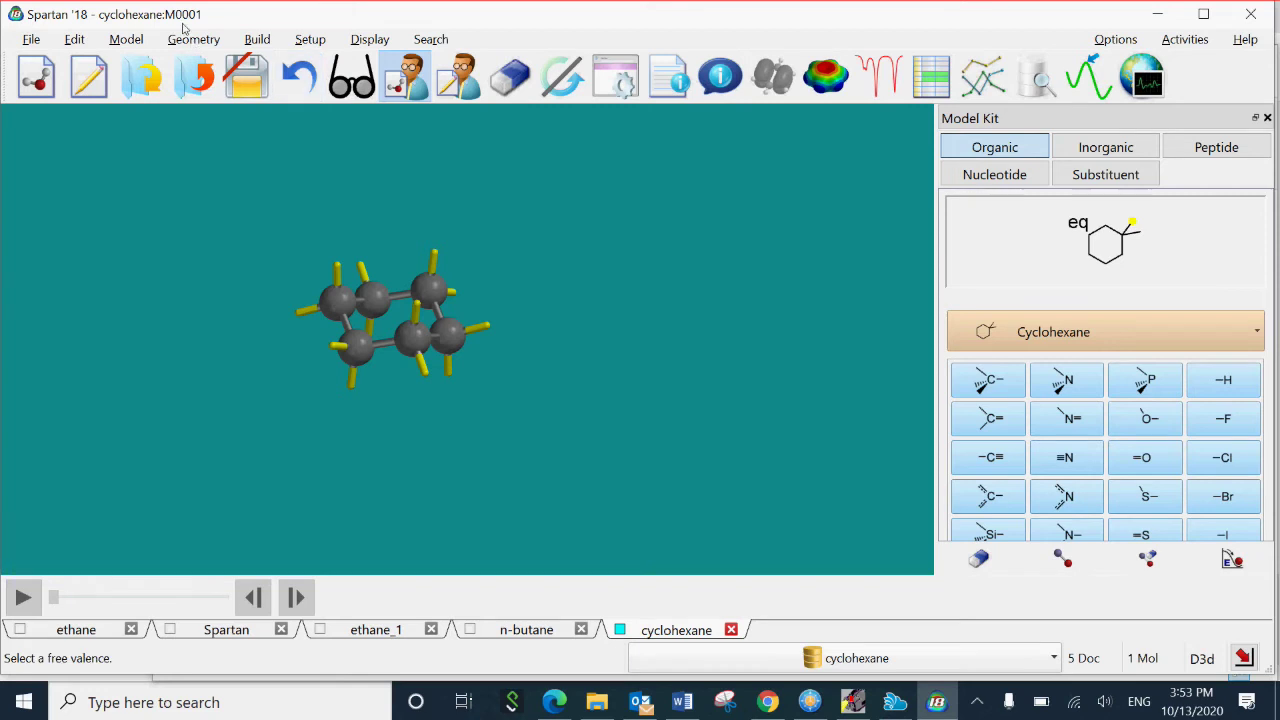
# - Submit a ground-state, gas-phase Equilibrium Geometry calculation for cyclohexane with the Semi-Empirical PM3 method and dismiss the job notices
pyautogui.click(310, 40)
pyautogui.click(325, 61)
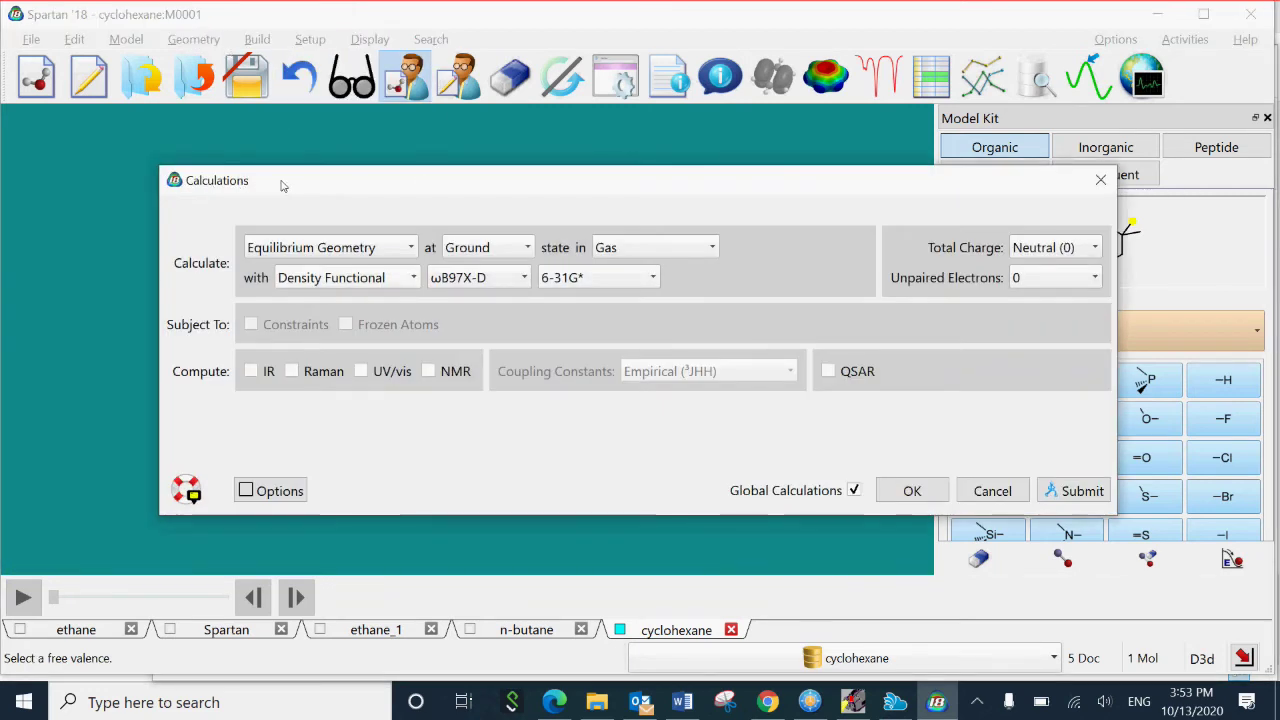
pyautogui.click(413, 278)
pyautogui.click(402, 240)
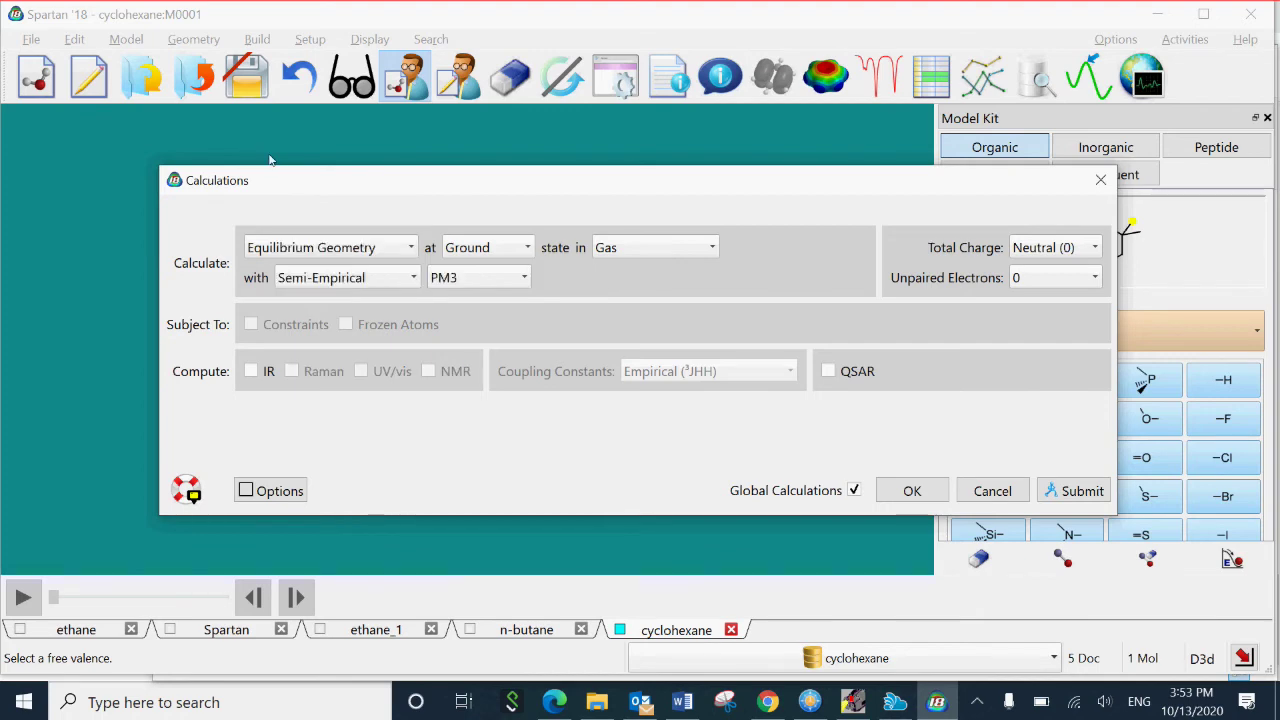
pyautogui.click(1075, 490)
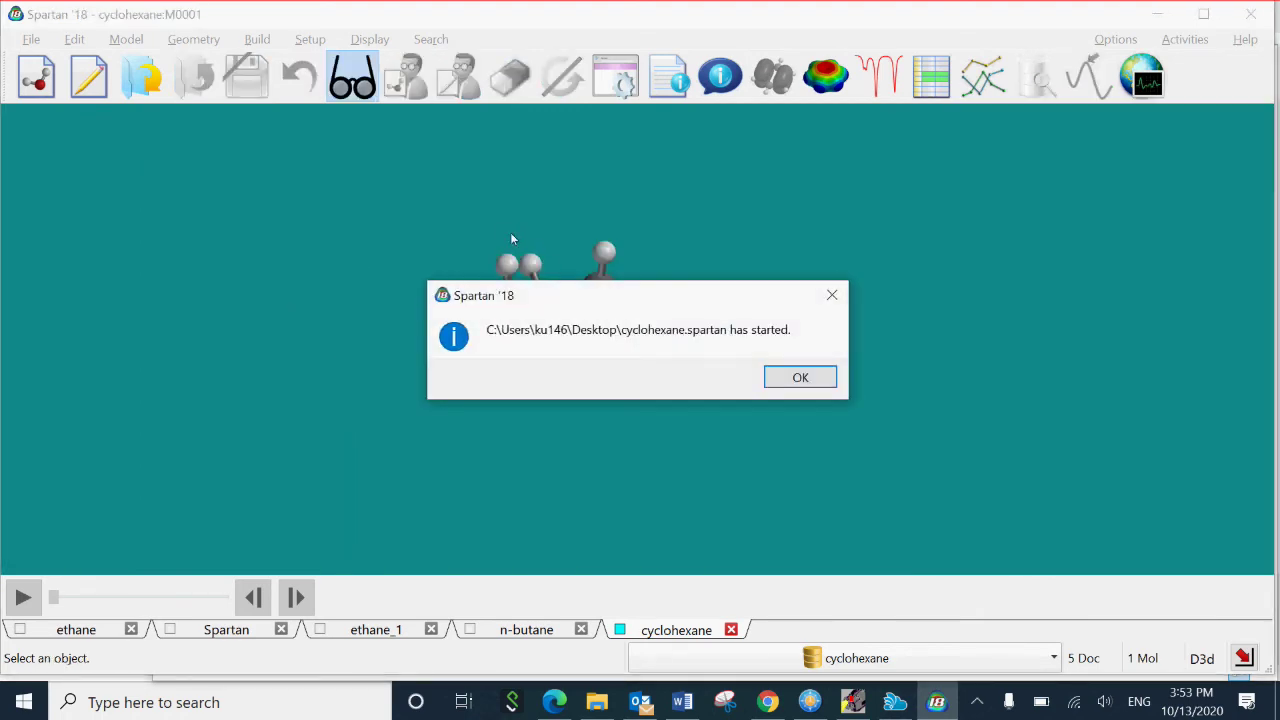
pyautogui.click(795, 374)
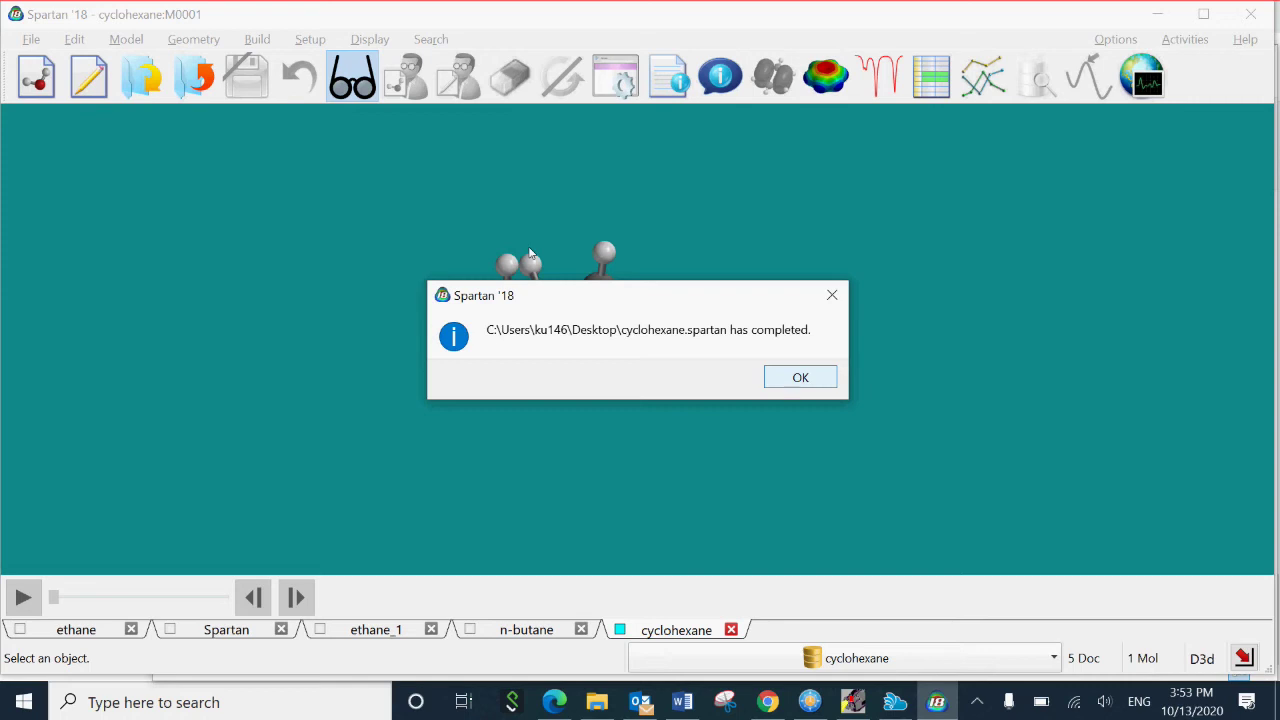
pyautogui.click(800, 377)
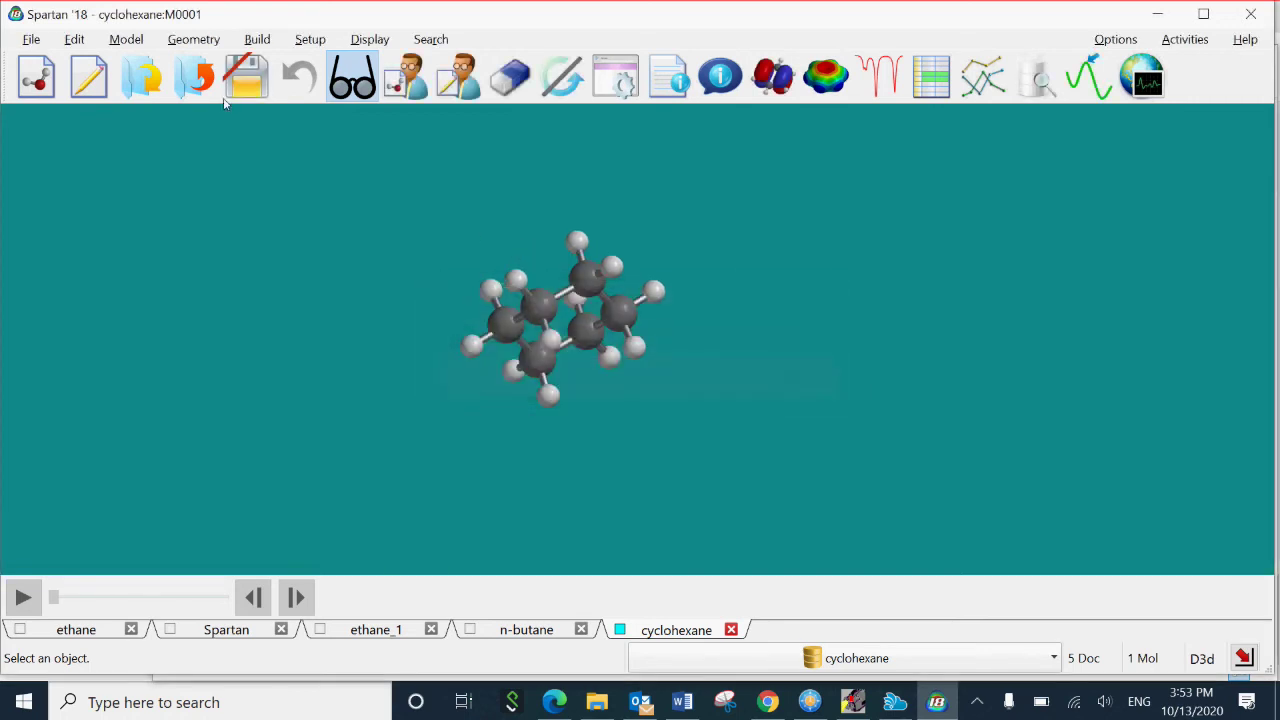
# - Review cyclohexane's calculated energy and other molecule properties, and close the properties window
pyautogui.hotkey('alt', 'd')
pyautogui.press('Down')
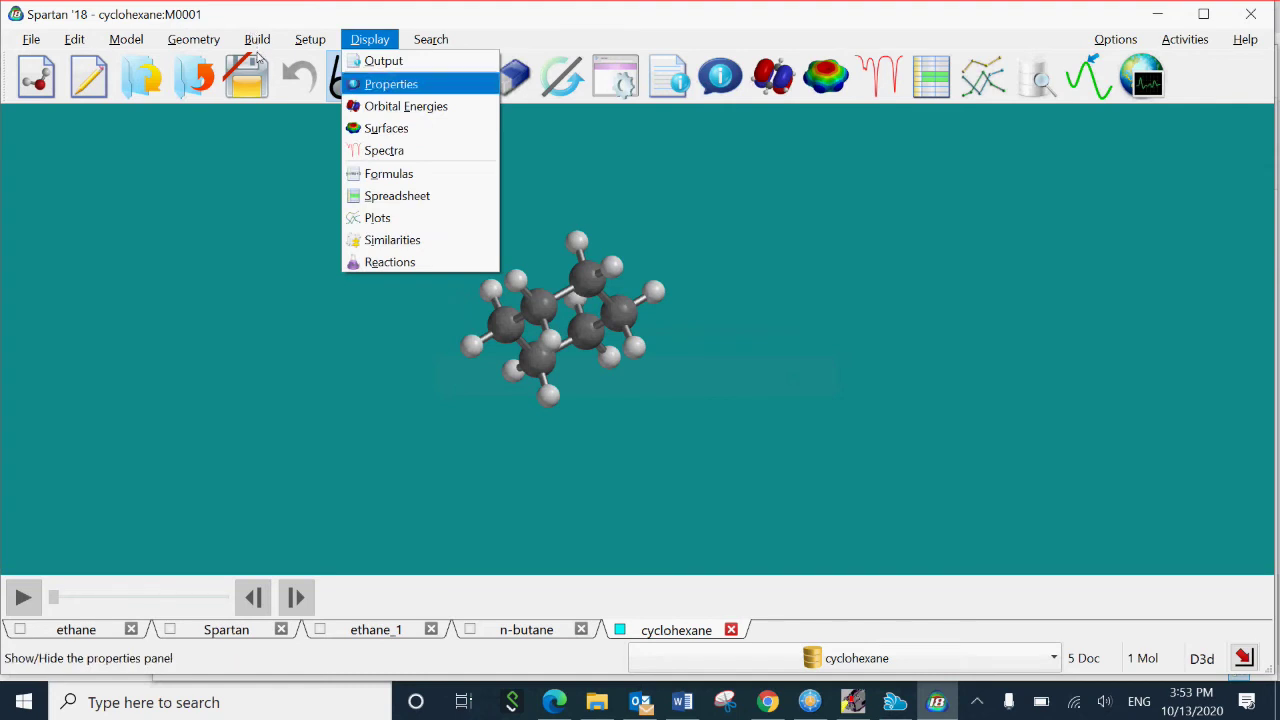
pyautogui.press('Return')
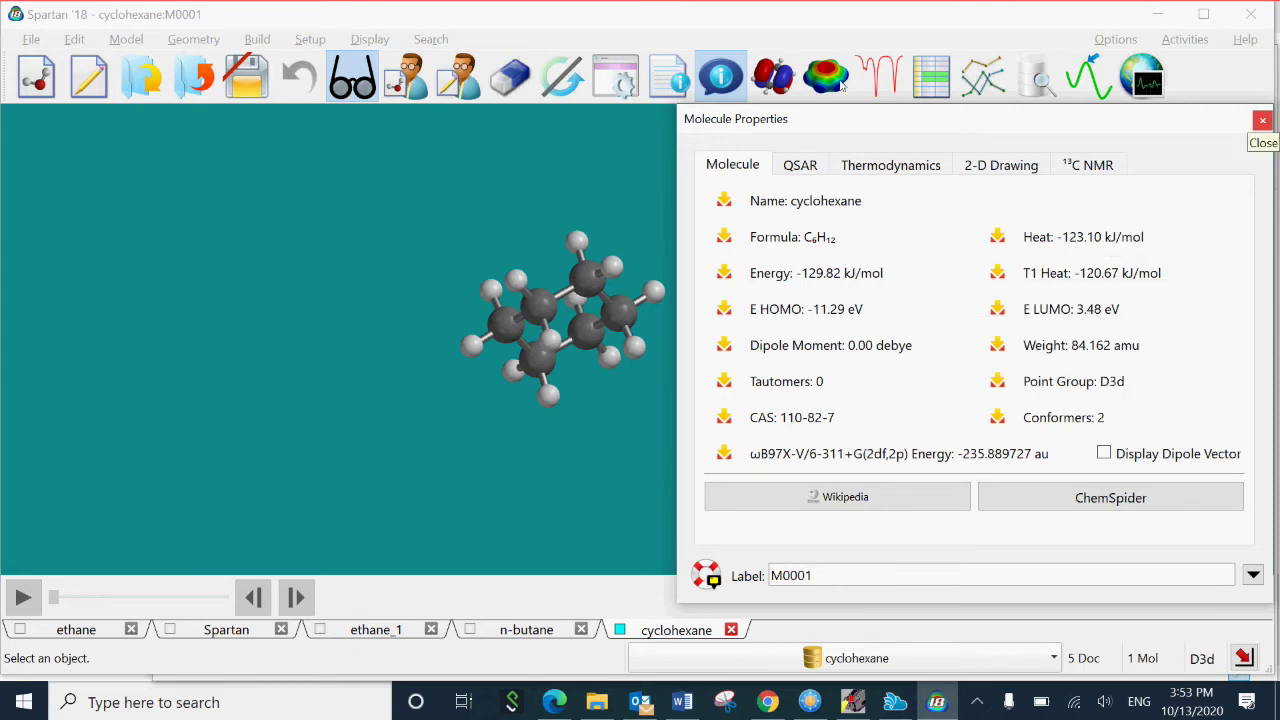
pyautogui.click(1262, 120)
# - Examine the optimized chair cyclohexane up close, picking out an axial hydrogen and an equatorial hydrogen on opposite ends of the ring
pyautogui.moveTo(489, 197); pyautogui.dragTo(501, 221)
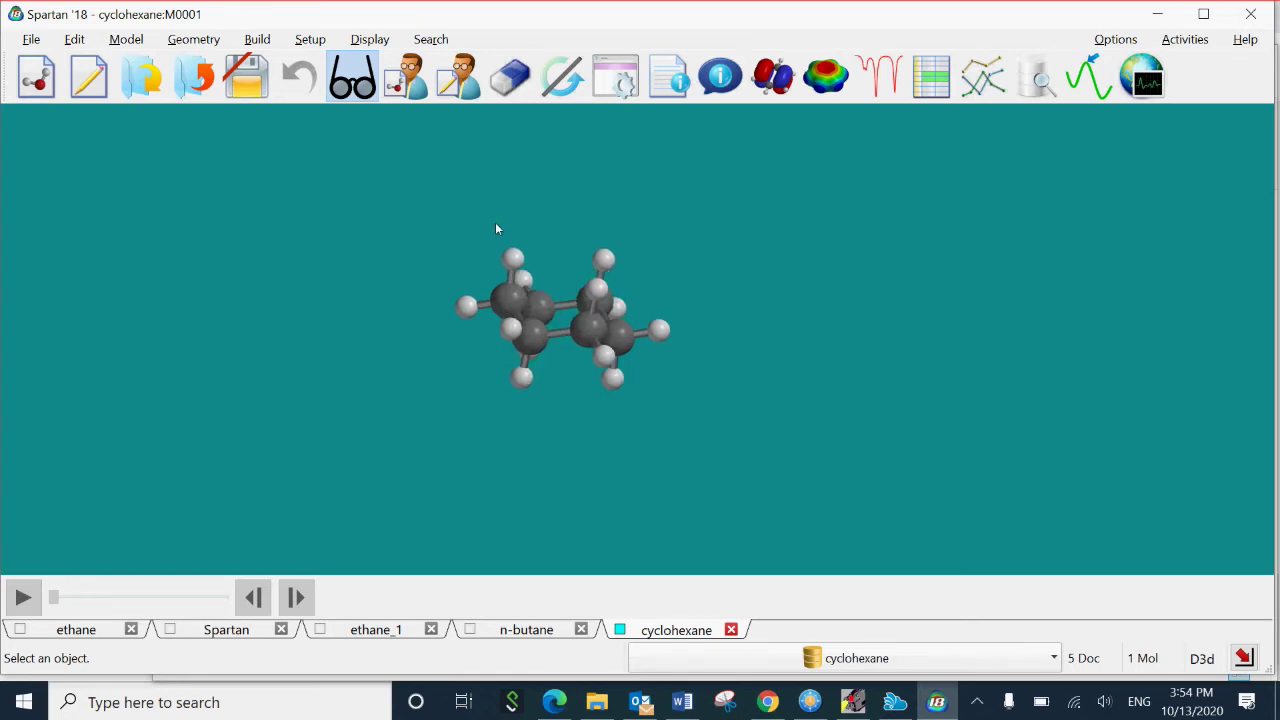
pyautogui.scroll(5, 495, 228)
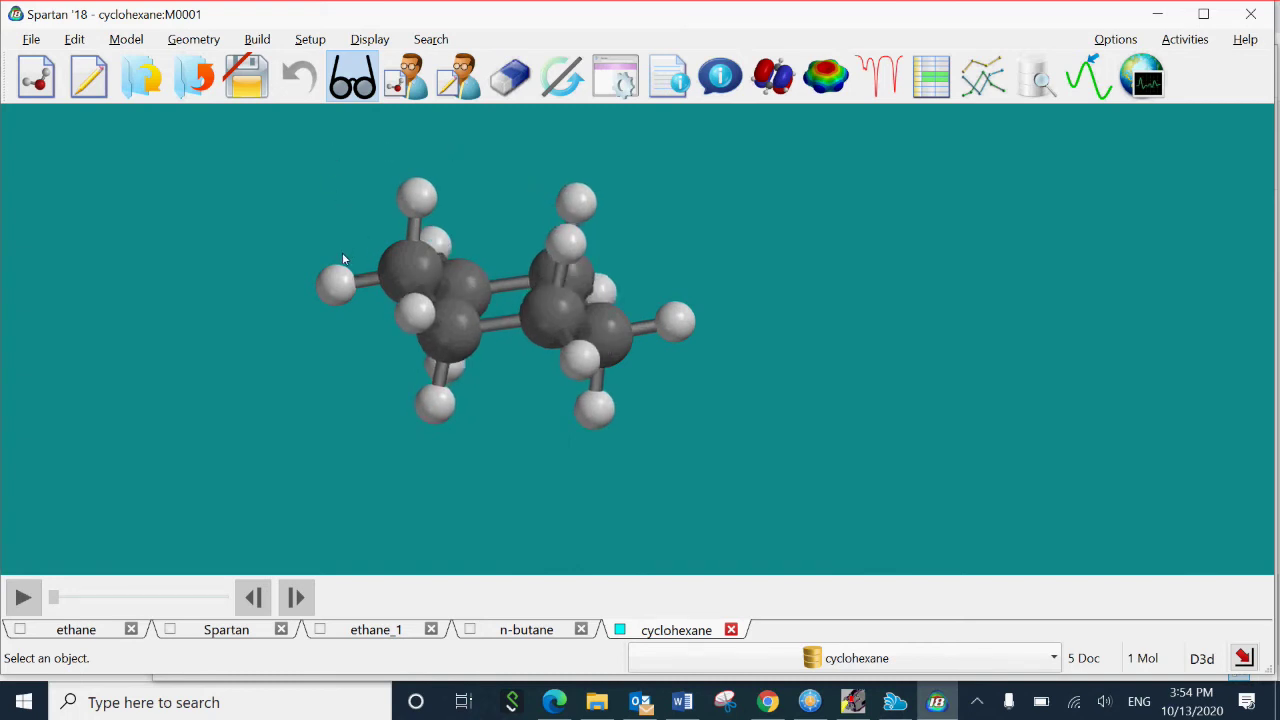
pyautogui.click(279, 171)
pyautogui.click(280, 132)
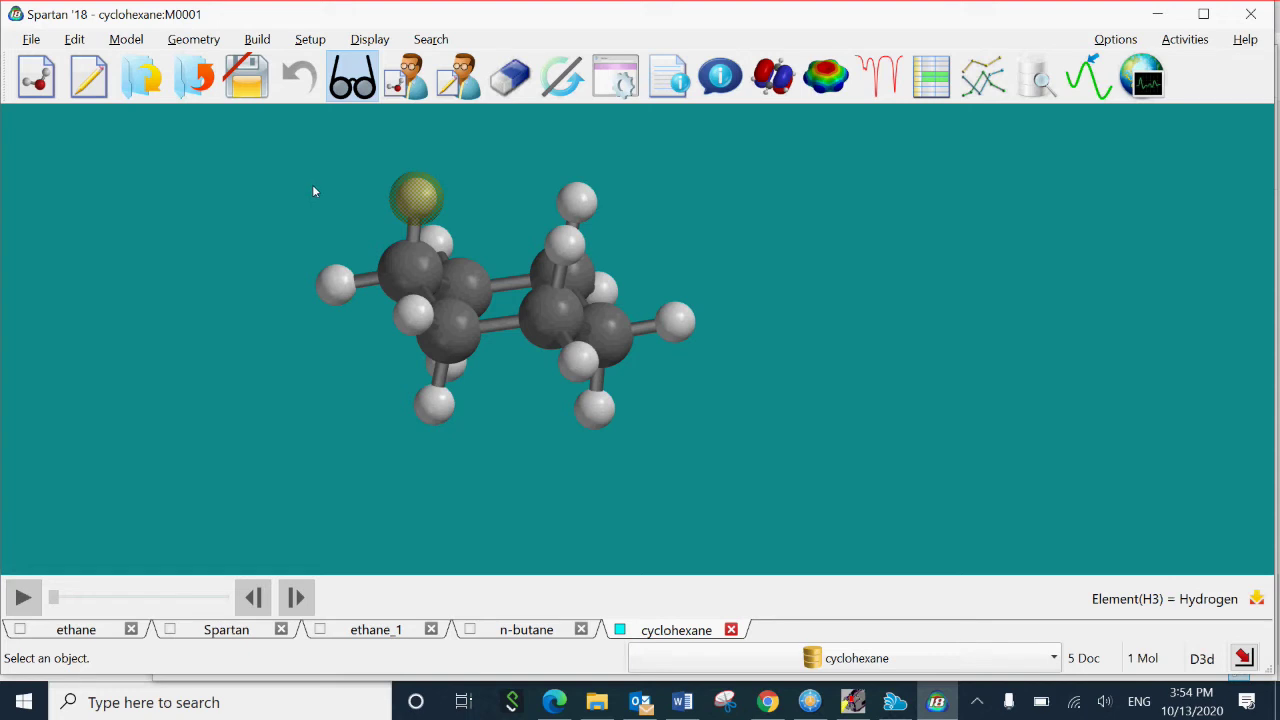
pyautogui.moveTo(326, 245); pyautogui.dragTo(324, 252)
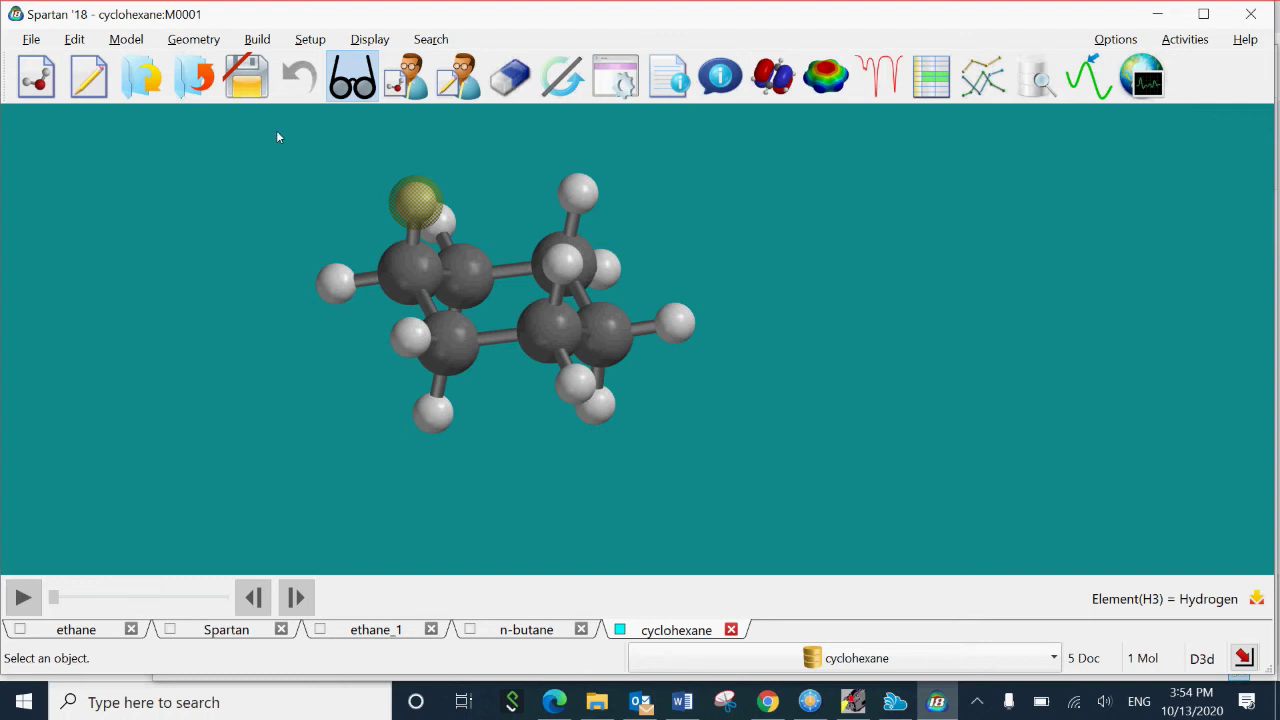
pyautogui.click(675, 323)
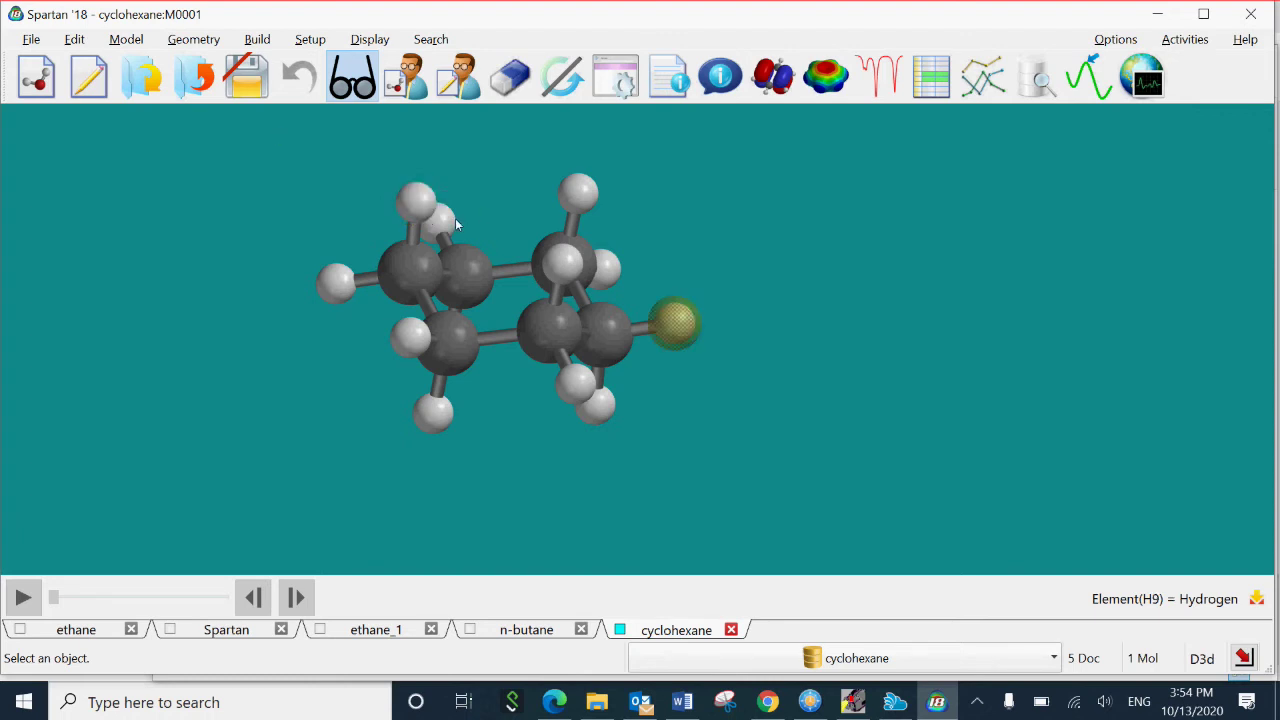
pyautogui.click(416, 203)
pyautogui.moveTo(275, 131); pyautogui.dragTo(277, 114)
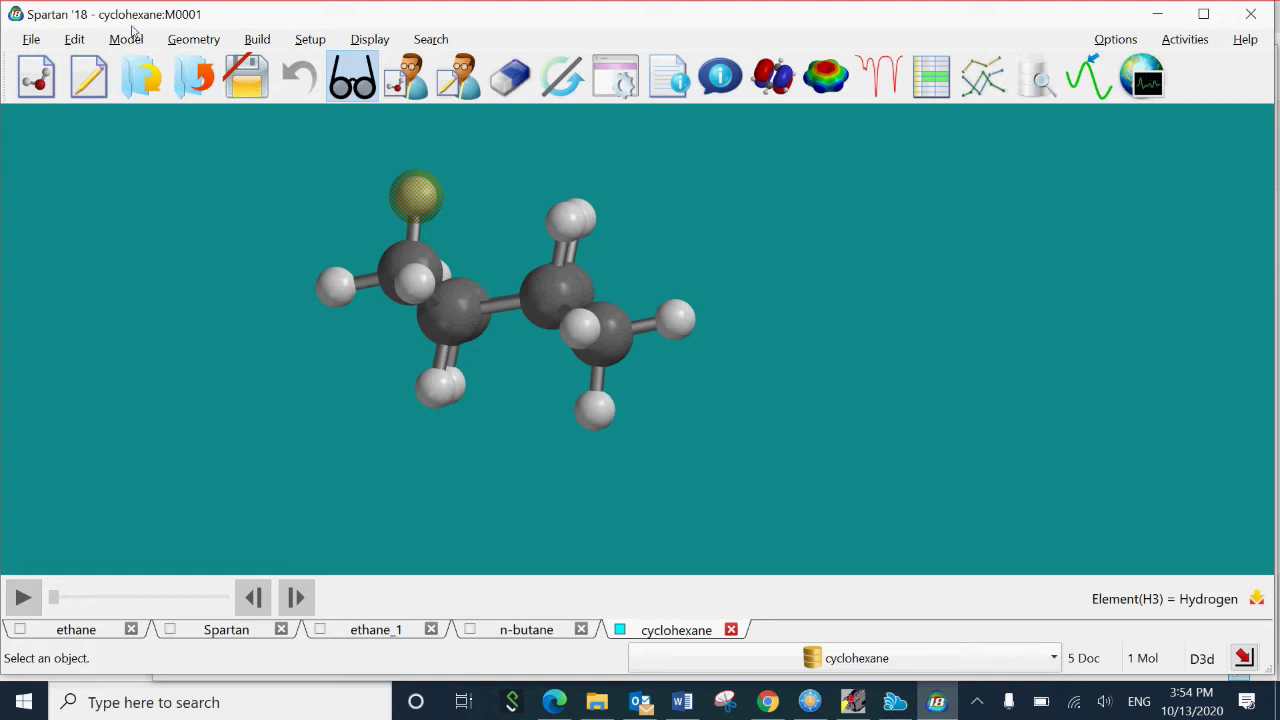
# - Measure the distance between axial hydrogen H3 and equatorial hydrogen H9 on opposite ends of the chair
pyautogui.hotkey('alt', 'g')
pyautogui.press('Down')
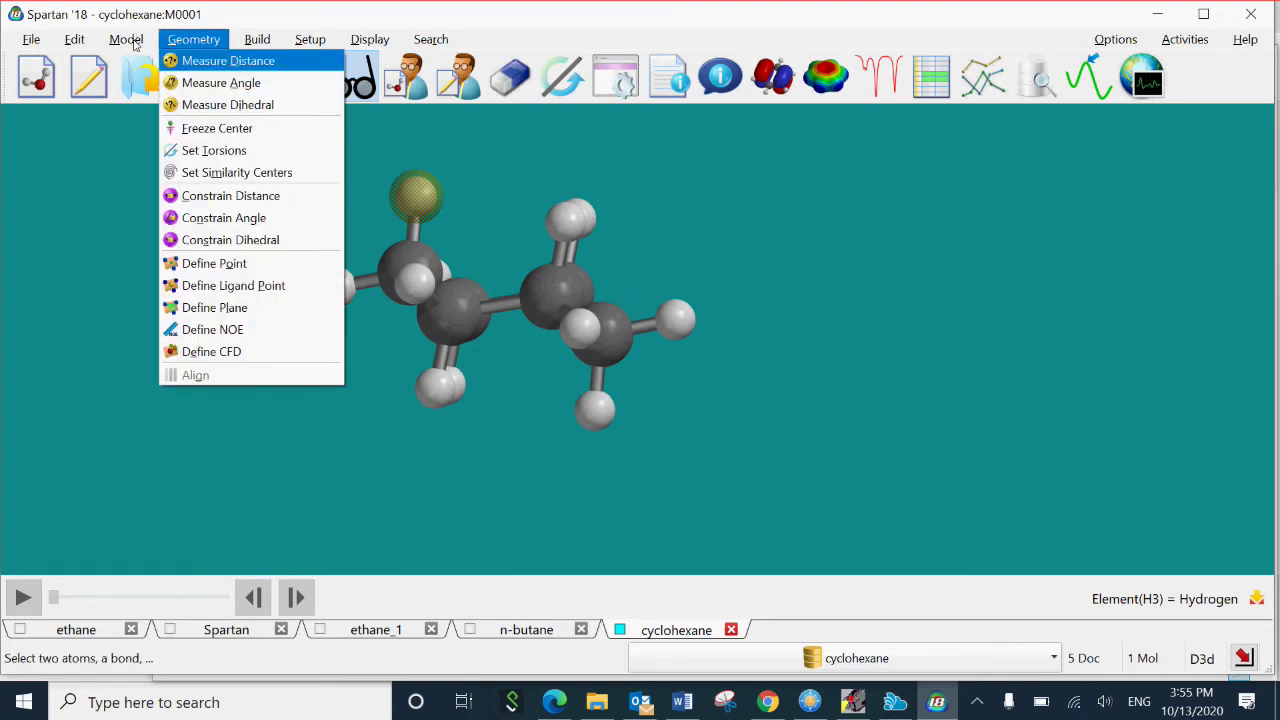
pyautogui.press('Return')
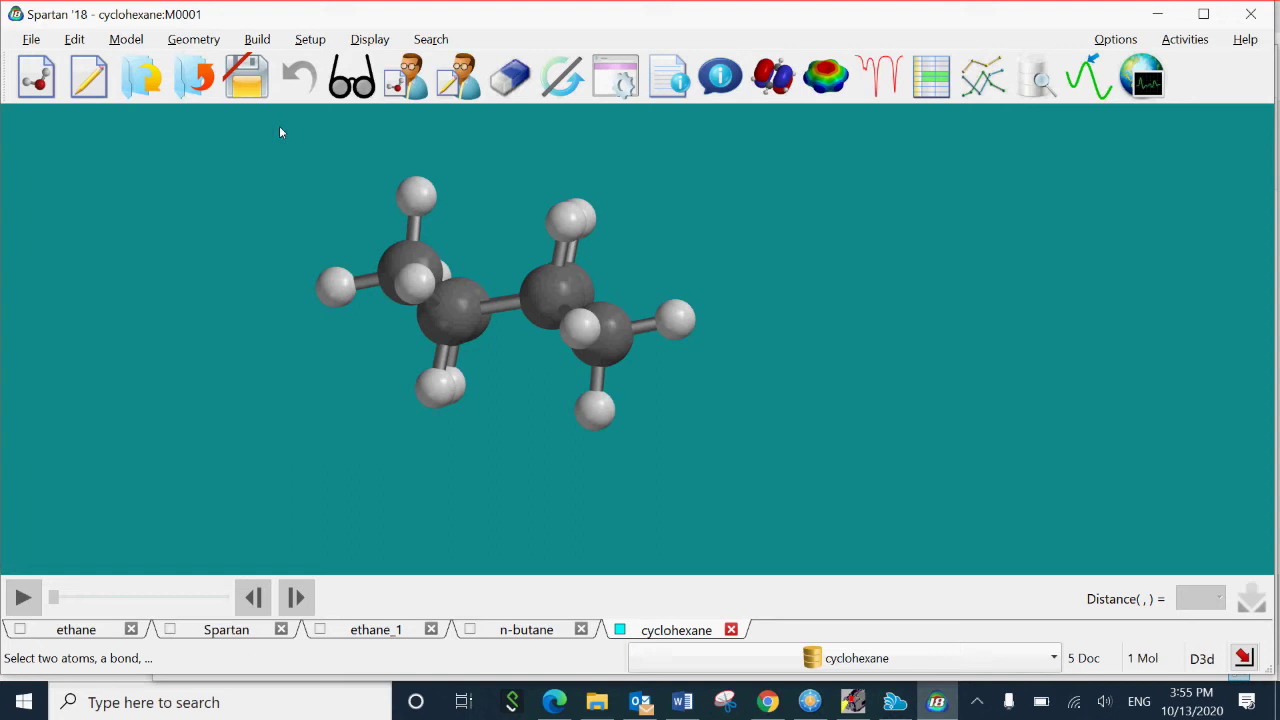
pyautogui.click(416, 195)
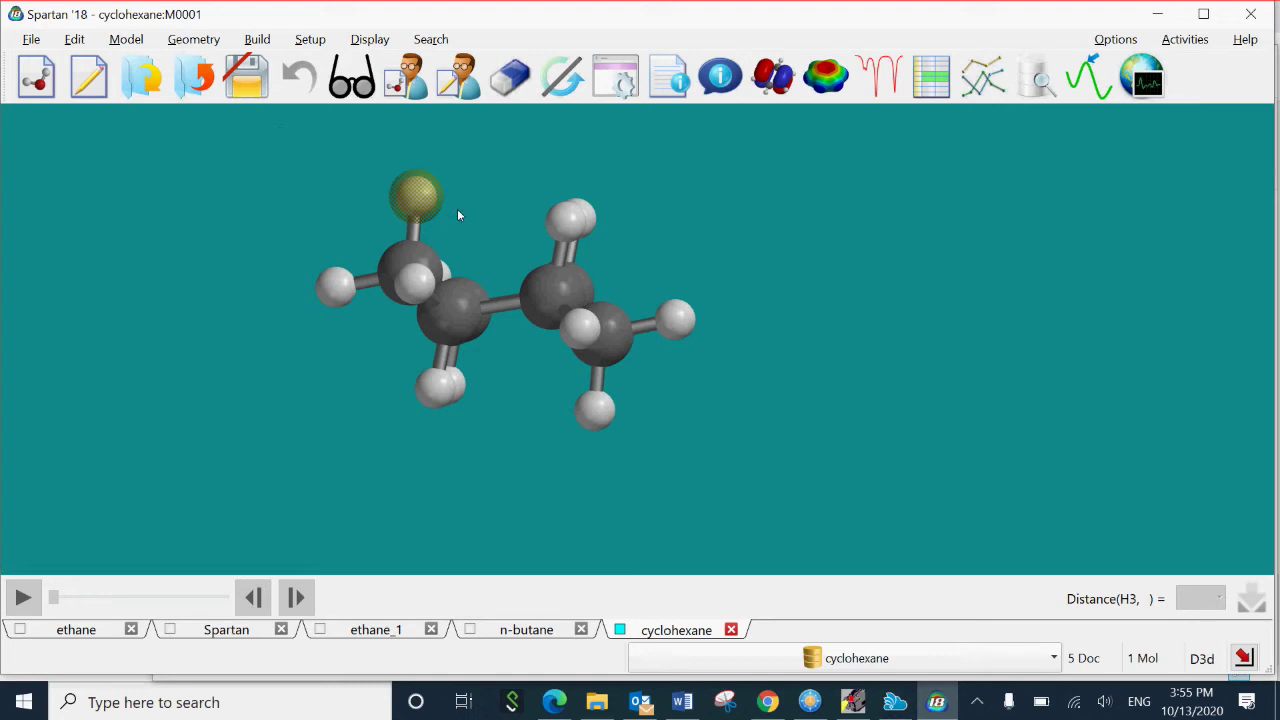
pyautogui.click(676, 319)
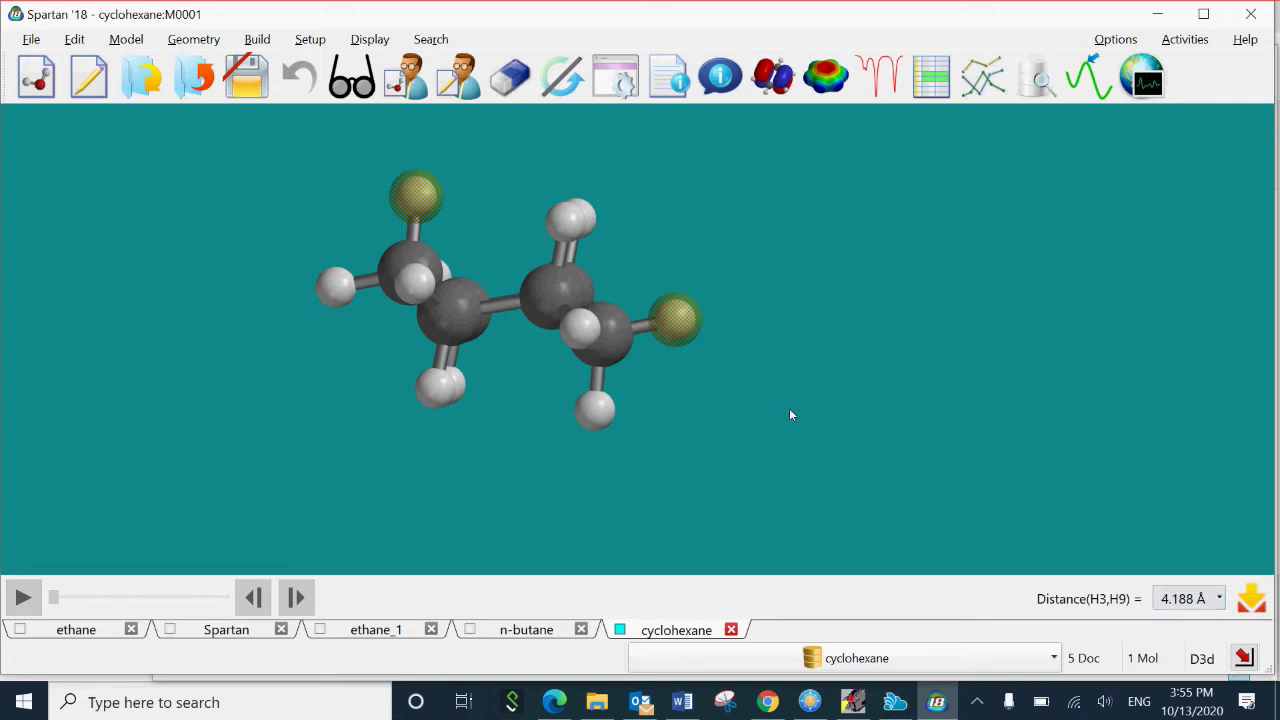
# - Examine the chair cyclohexane from many angles, comparing the positions of the two selected hydrogens and the staggered arrangement along the C–C bonds
pyautogui.moveTo(474, 269); pyautogui.dragTo(476, 268)
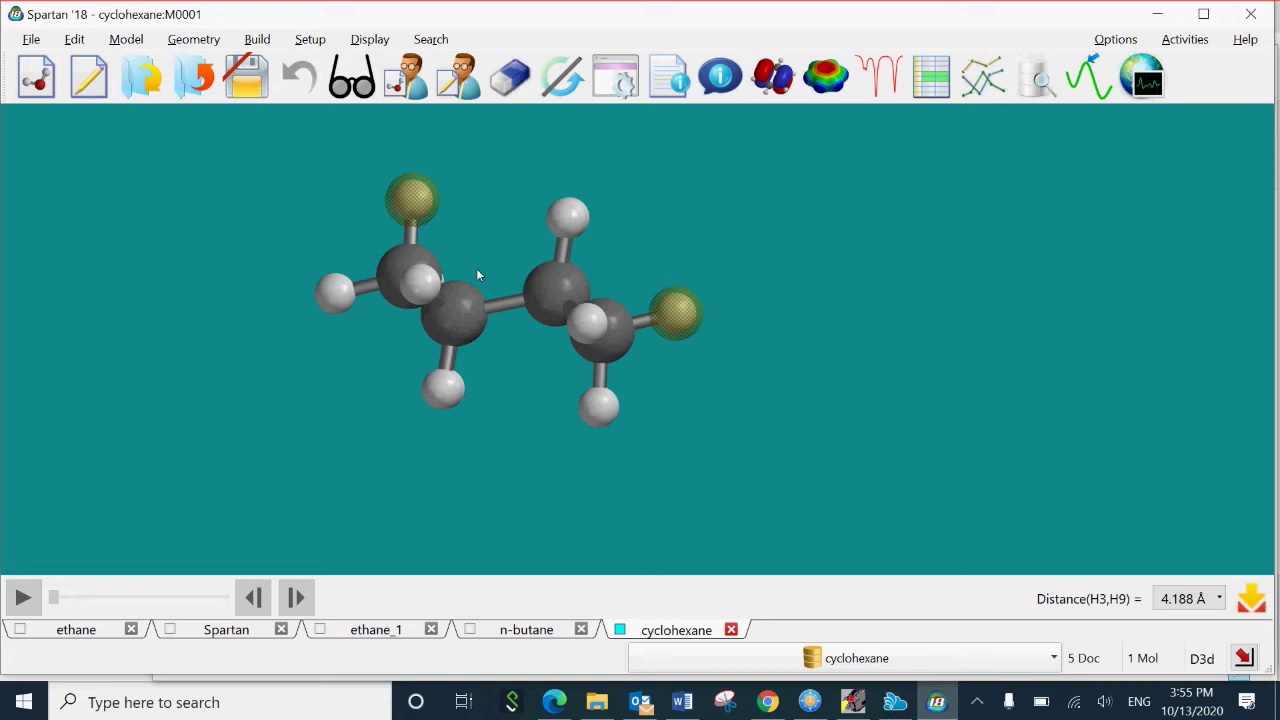
pyautogui.moveTo(476, 268); pyautogui.dragTo(472, 279)
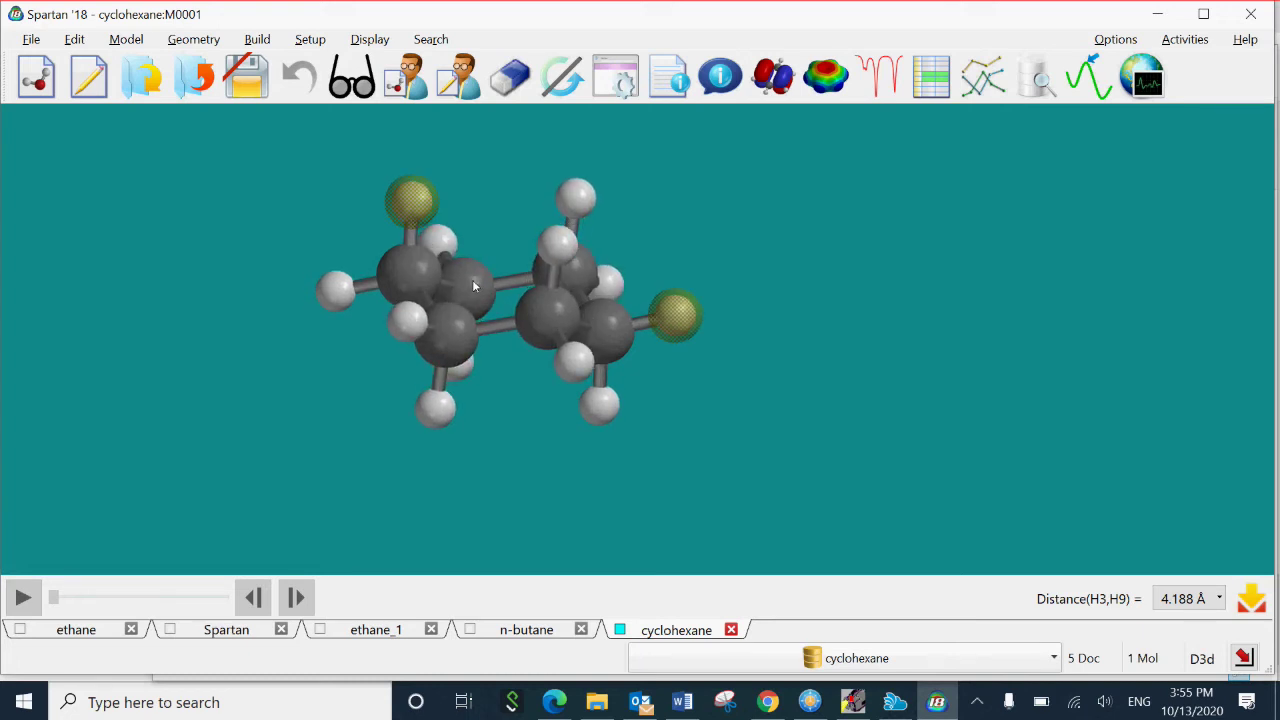
pyautogui.moveTo(472, 279); pyautogui.dragTo(475, 270)
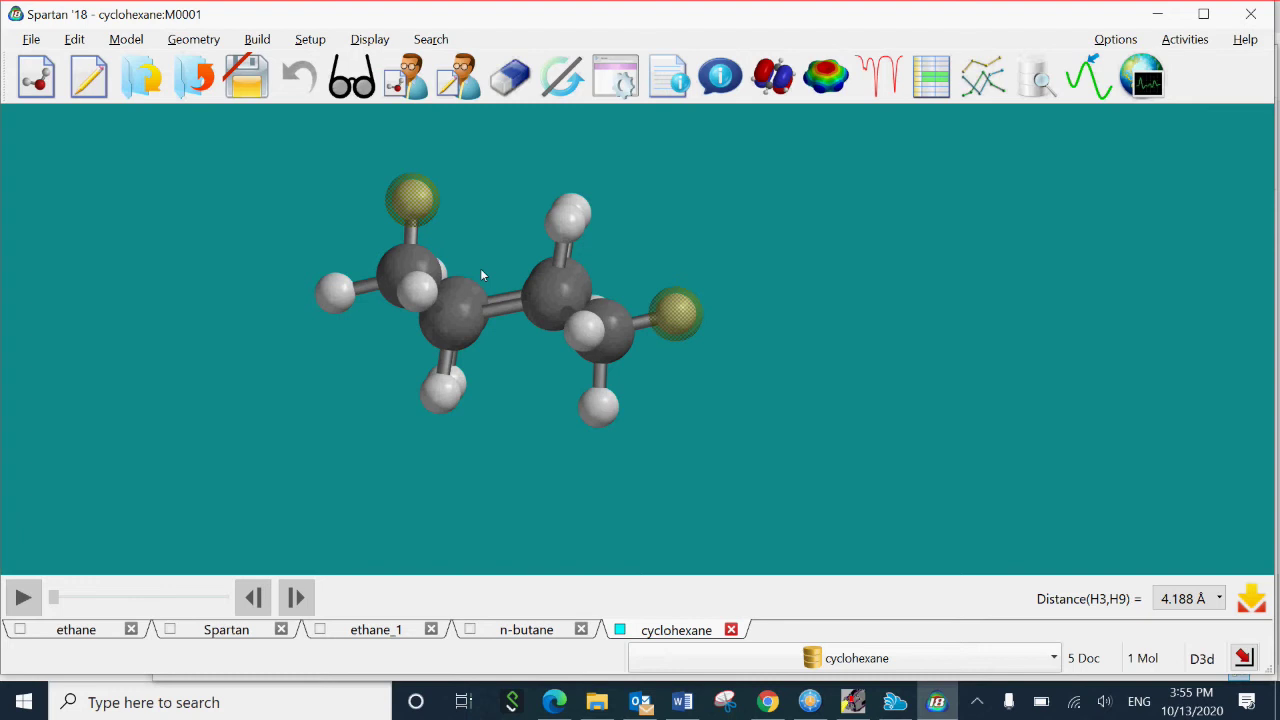
pyautogui.moveTo(481, 275); pyautogui.dragTo(456, 259)
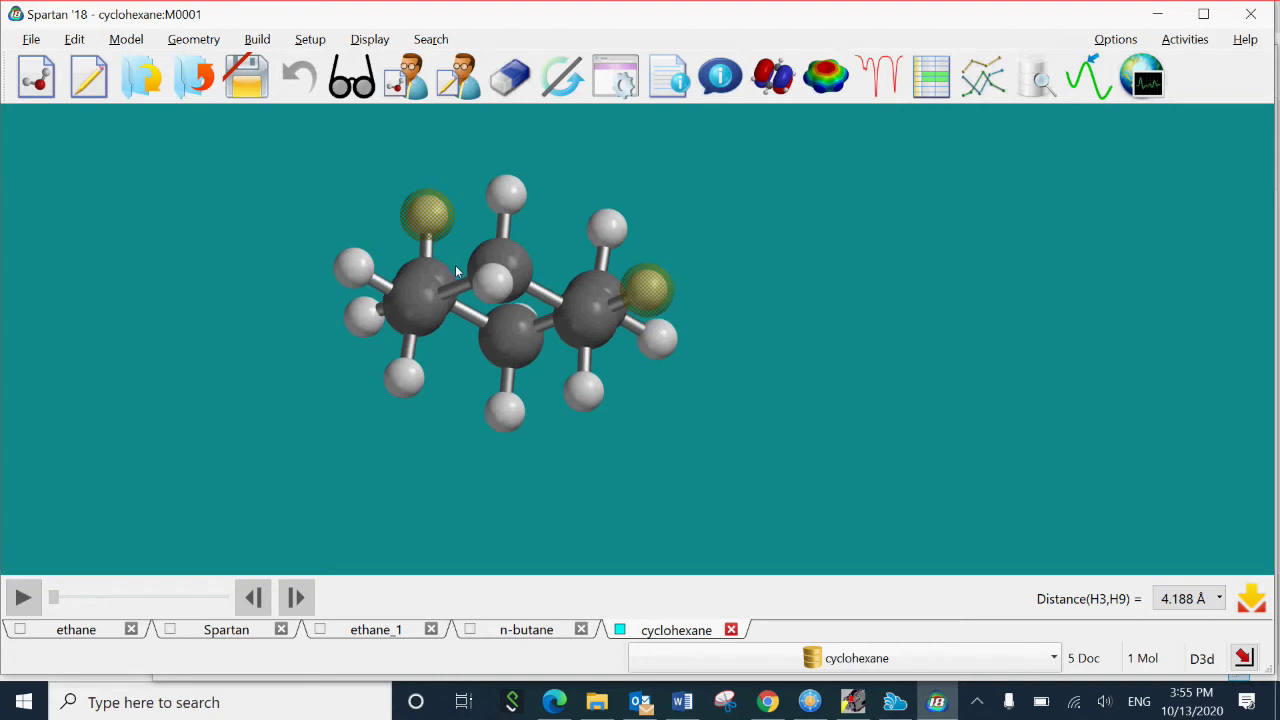
pyautogui.moveTo(513, 234)
pyautogui.mouseDown()
pyautogui.moveTo(508, 277)
pyautogui.moveTo(508, 232)
pyautogui.mouseUp()
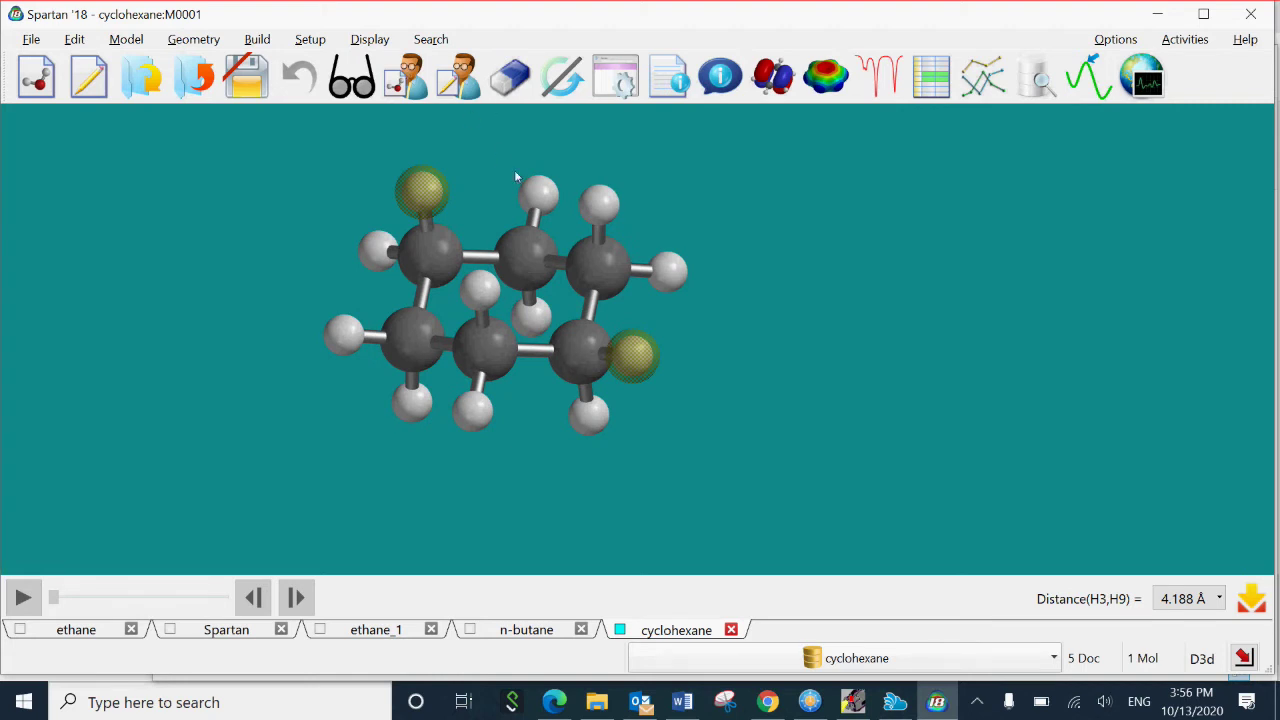
pyautogui.moveTo(520, 206)
pyautogui.mouseDown()
pyautogui.moveTo(526, 171)
pyautogui.moveTo(527, 195)
pyautogui.mouseUp()
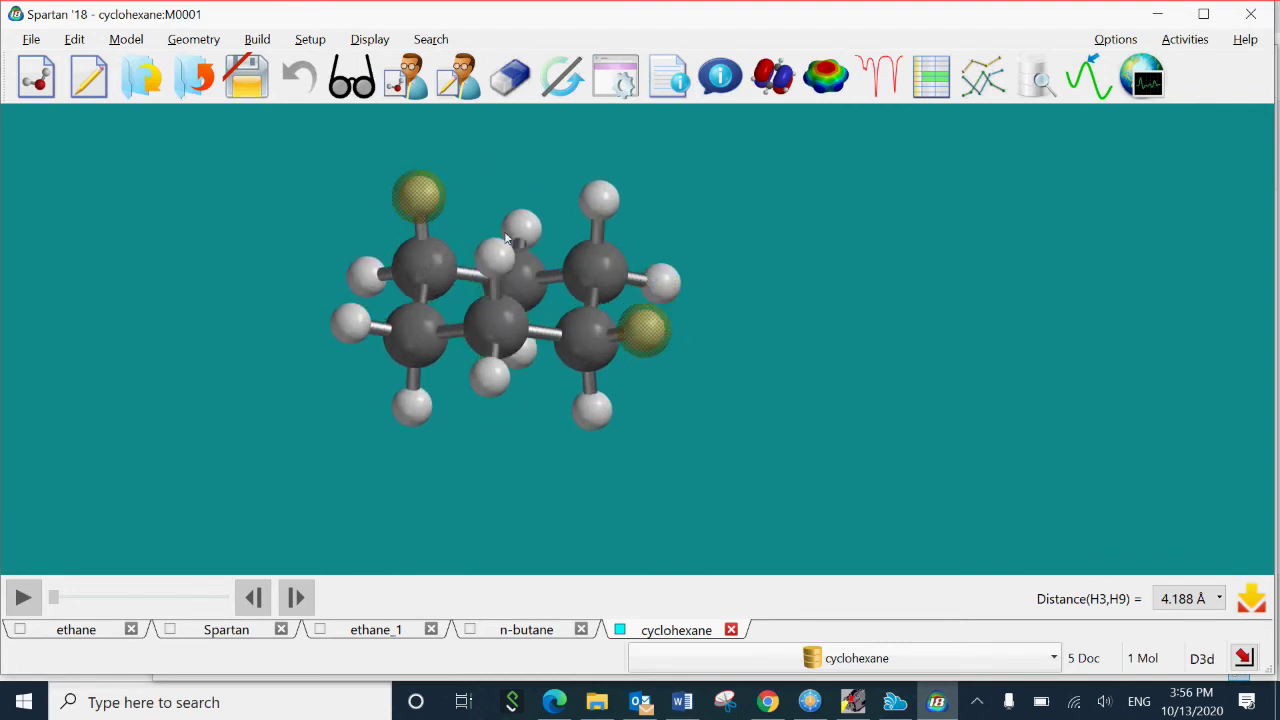
pyautogui.moveTo(504, 224); pyautogui.dragTo(510, 201)
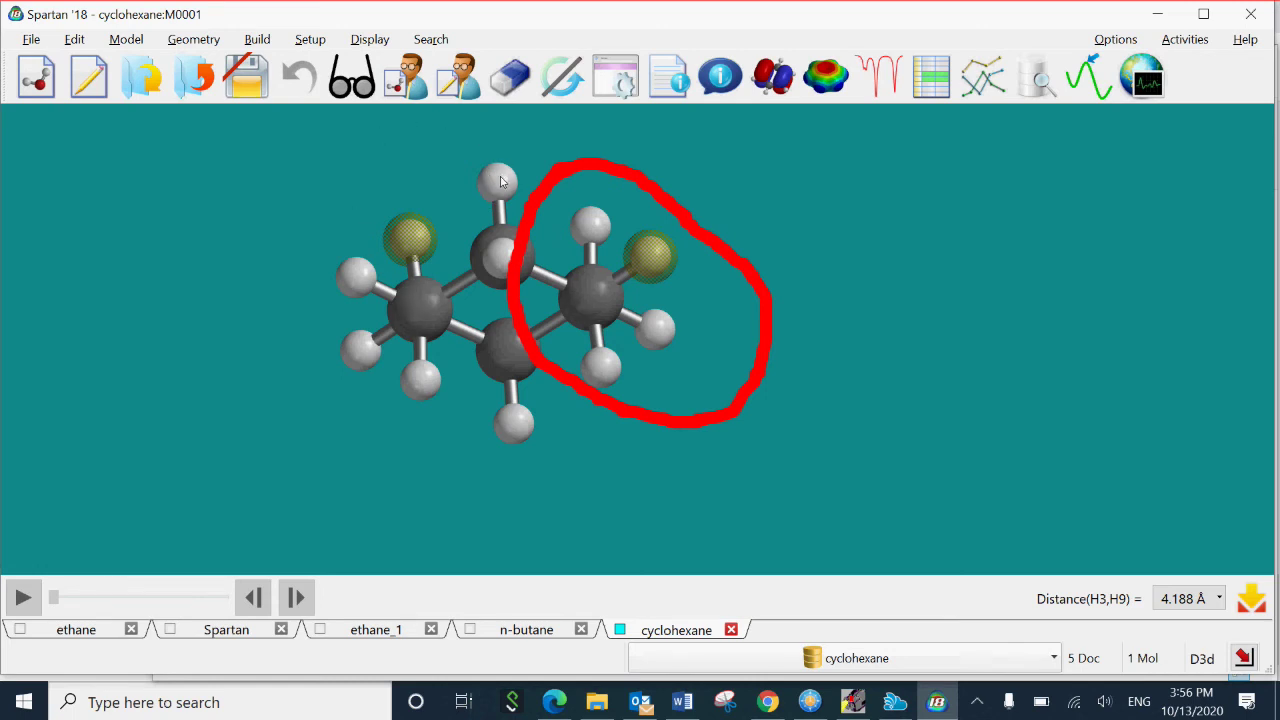
pyautogui.moveTo(500, 177); pyautogui.dragTo(500, 175)
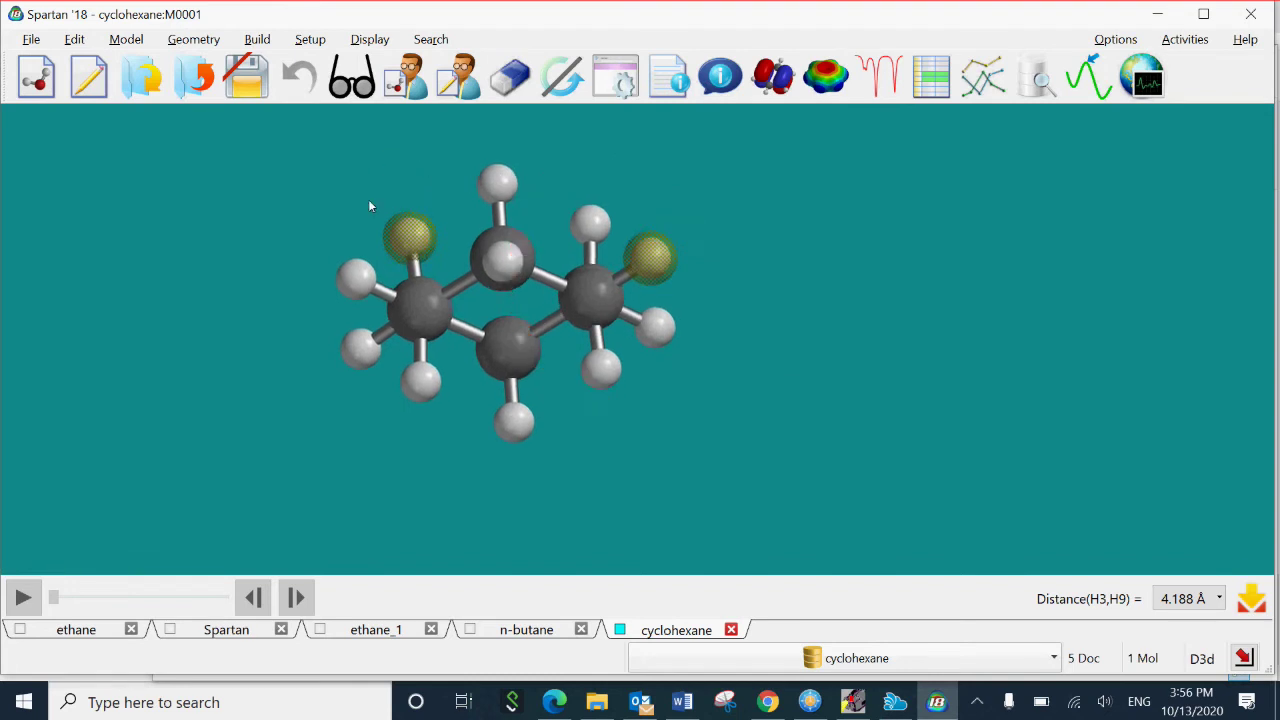
pyautogui.moveTo(489, 186); pyautogui.dragTo(448, 218)
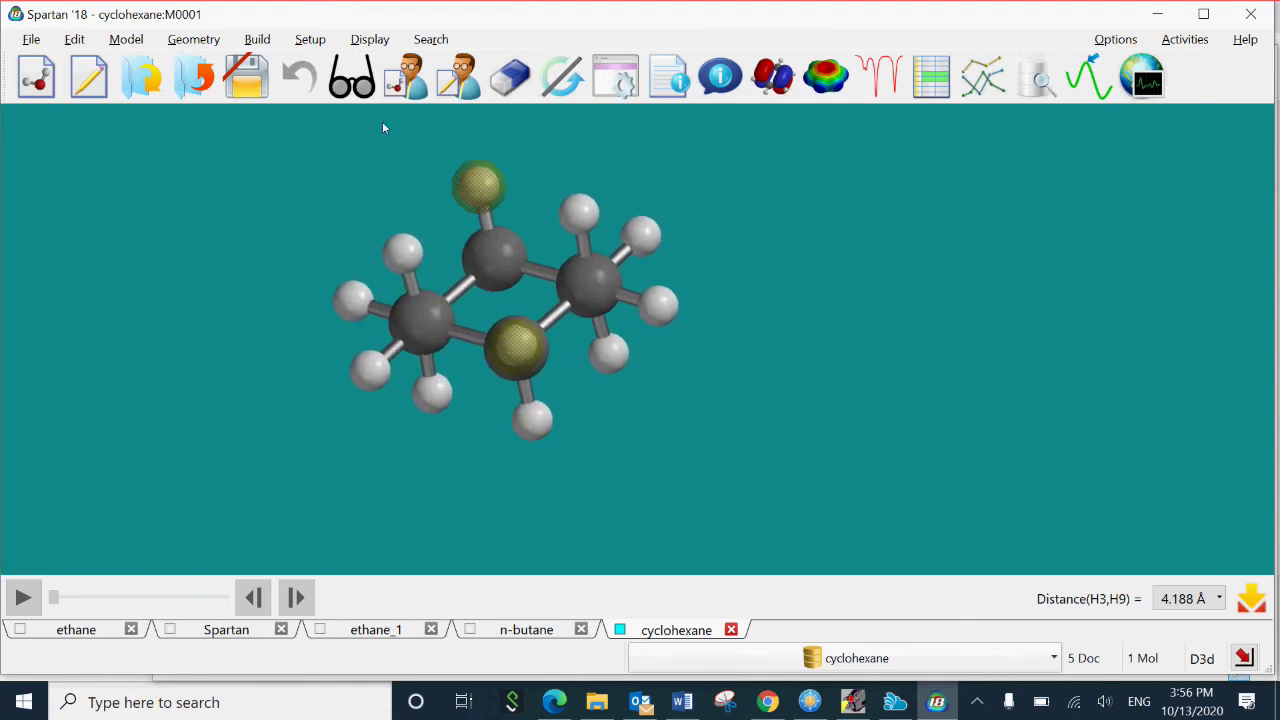
pyautogui.moveTo(481, 178); pyautogui.dragTo(327, 282)
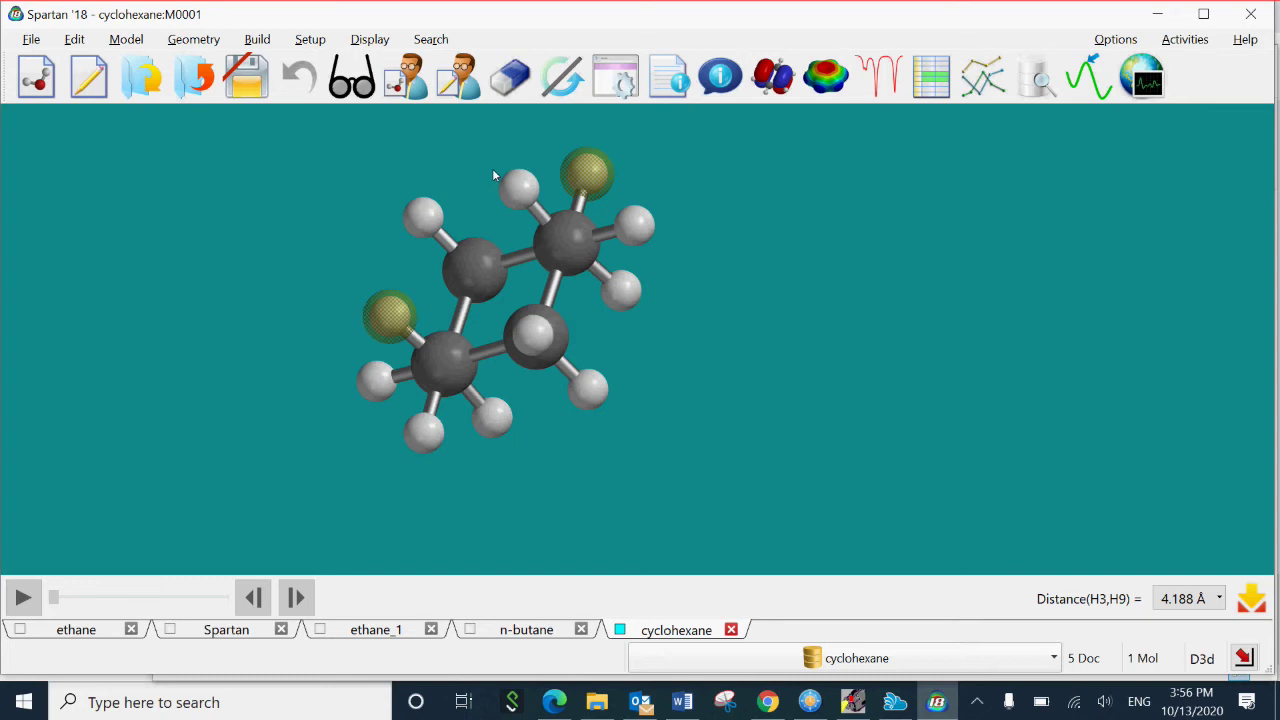
pyautogui.moveTo(490, 177); pyautogui.dragTo(522, 158)
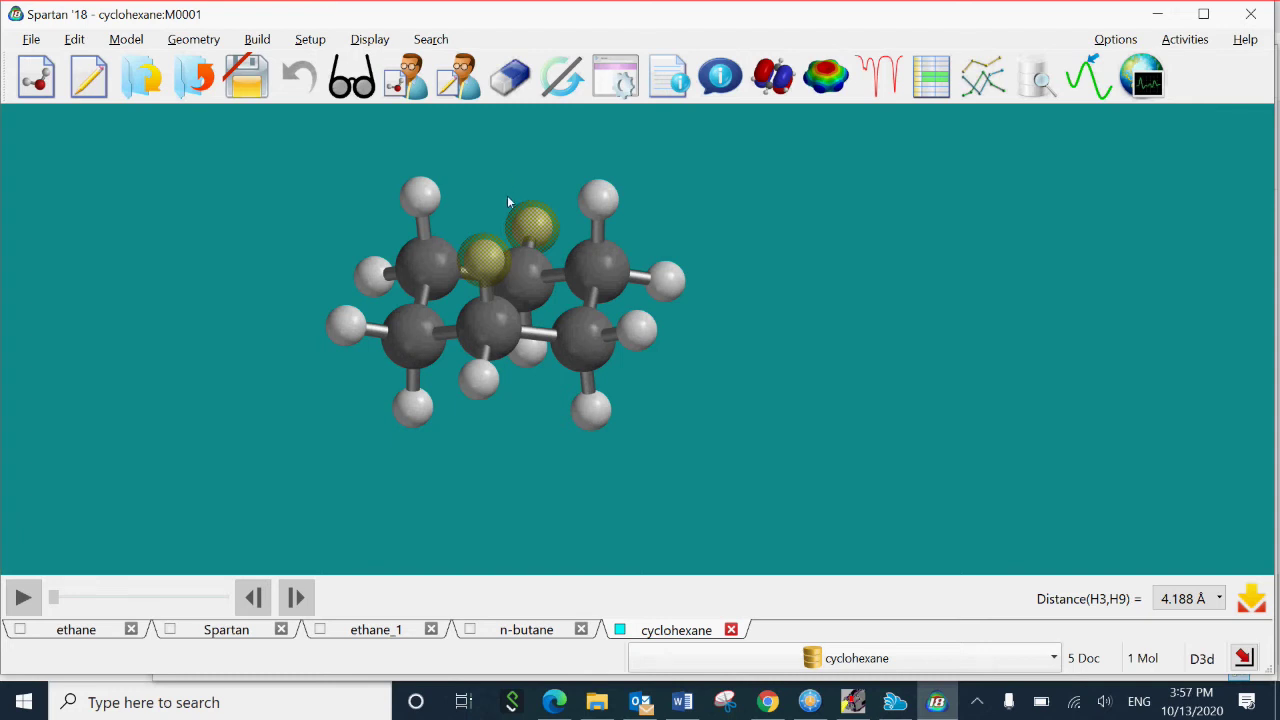
pyautogui.moveTo(499, 221)
pyautogui.mouseDown()
pyautogui.moveTo(470, 235)
pyautogui.moveTo(499, 236)
pyautogui.mouseUp()
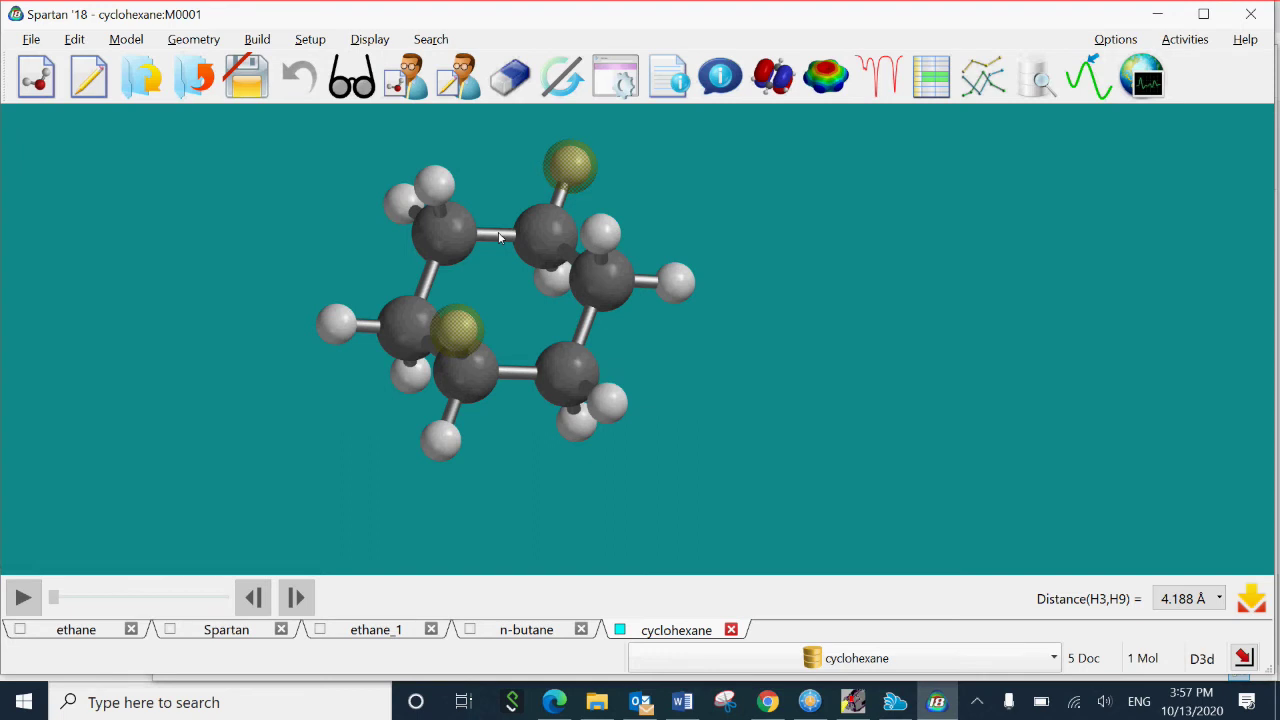
# - Start a new molecule and place a cyclohexane ring in it, oriented so the whole ring can be seen
pyautogui.click(27, 62)
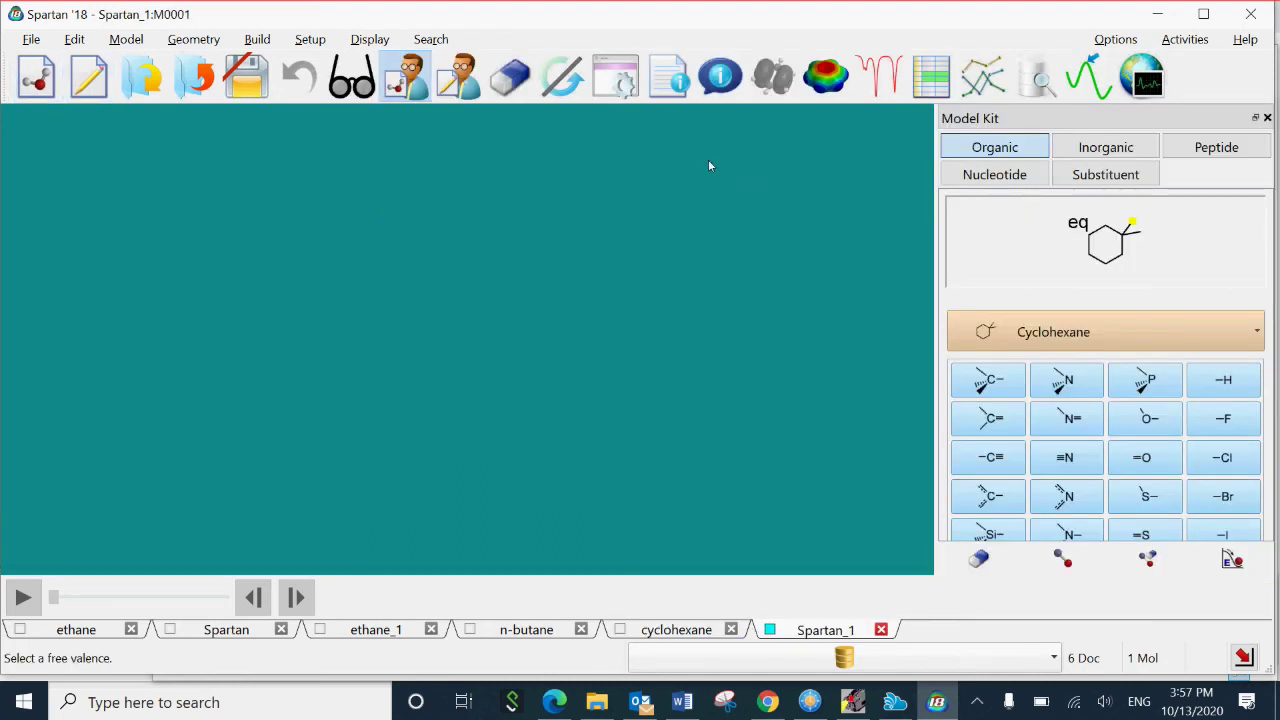
pyautogui.click(289, 203)
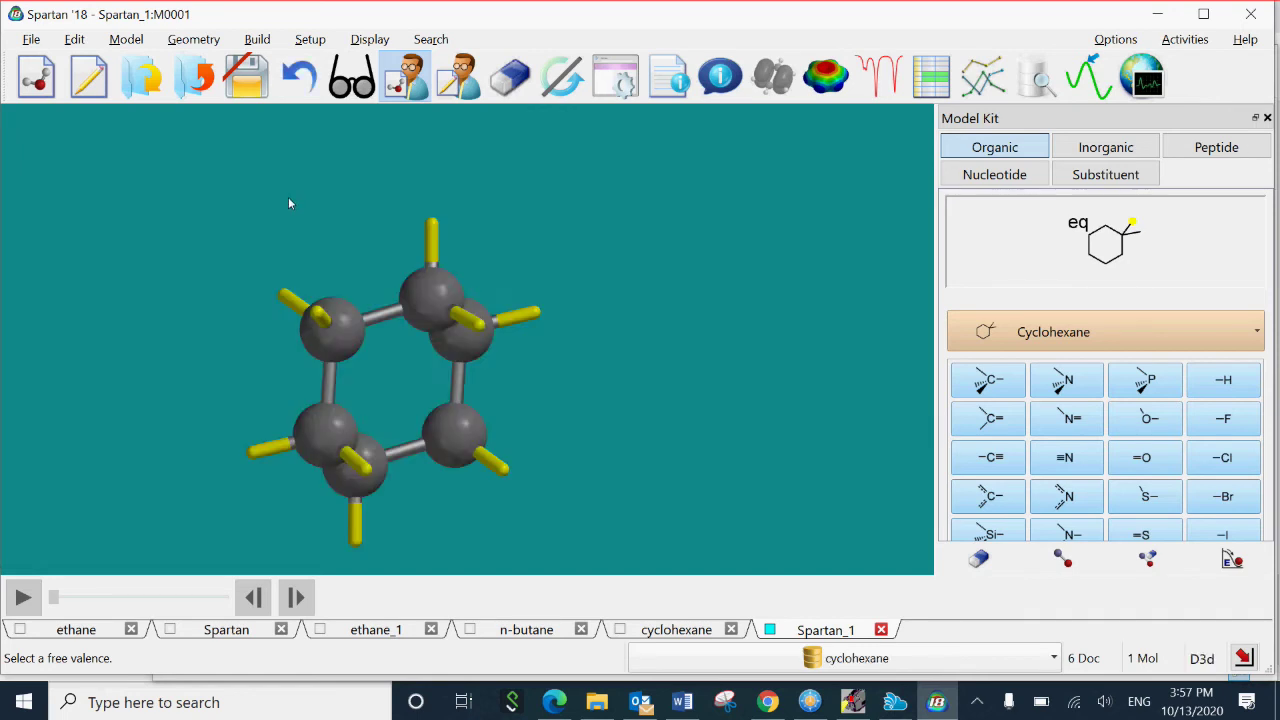
pyautogui.moveTo(297, 246); pyautogui.dragTo(245, 186)
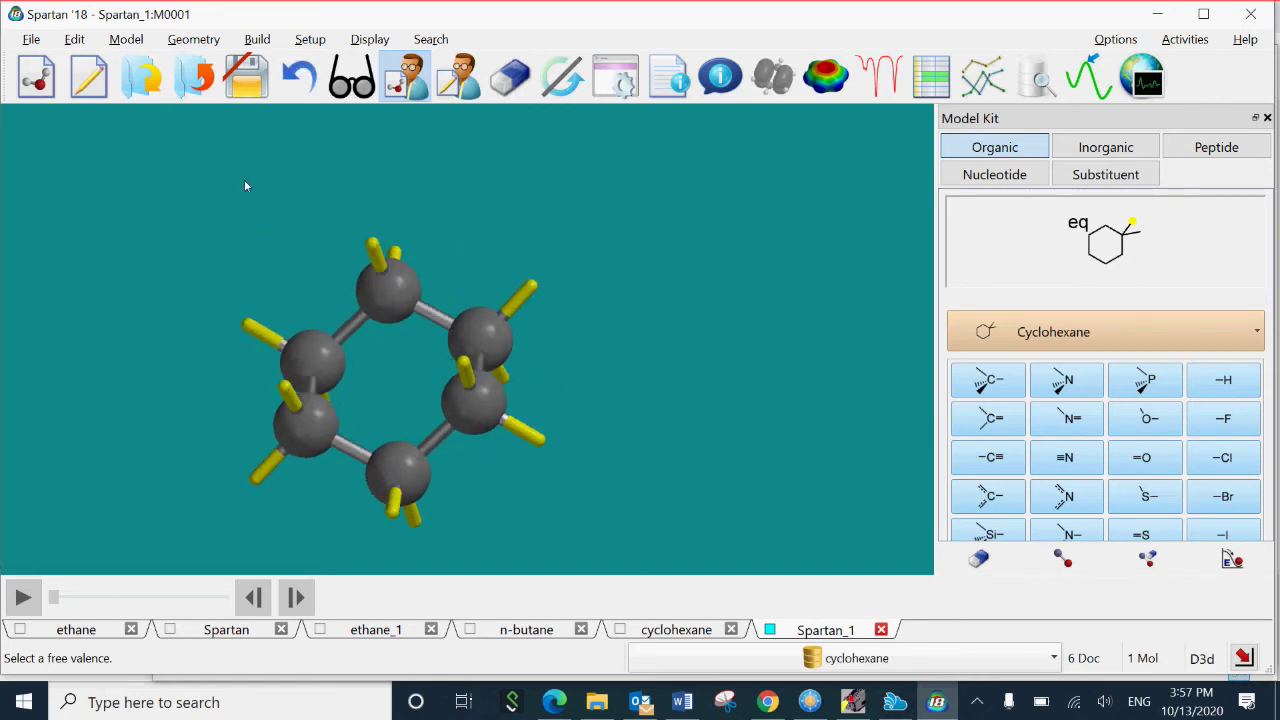
pyautogui.scroll(-3, 356, 237)
pyautogui.scroll(-1, 364, 238)
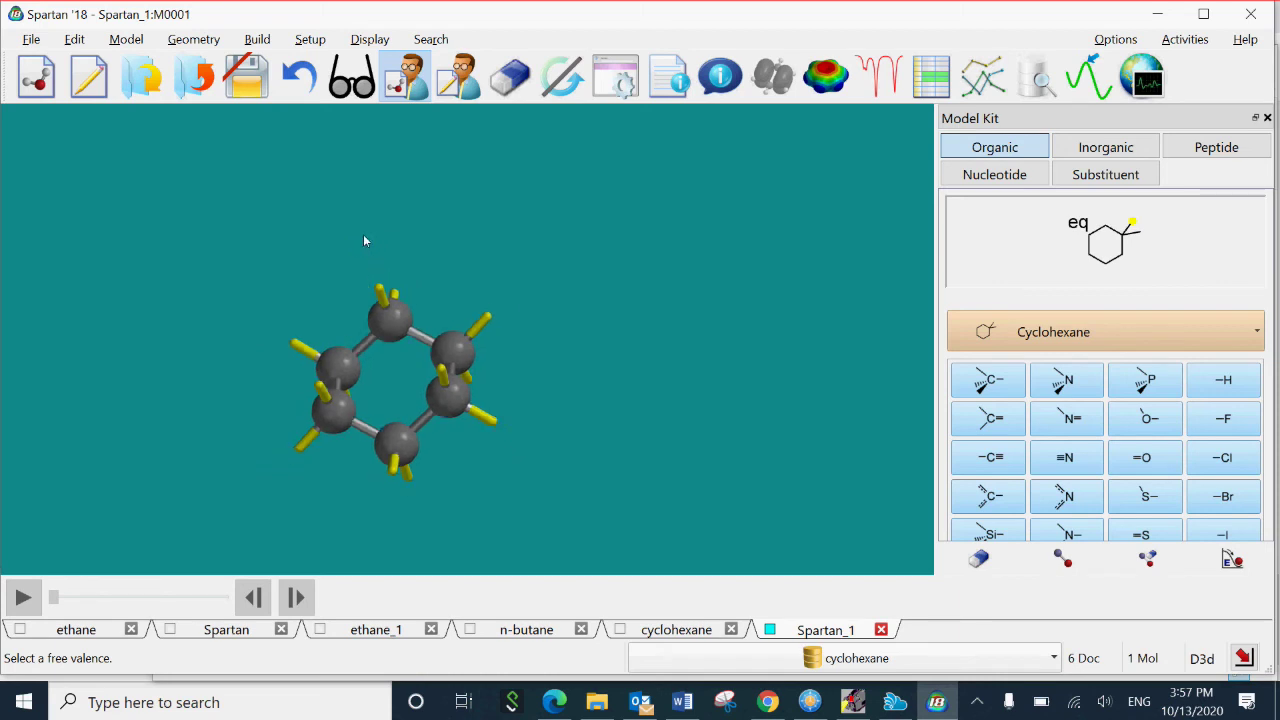
pyautogui.moveTo(377, 200); pyautogui.dragTo(331, 120)
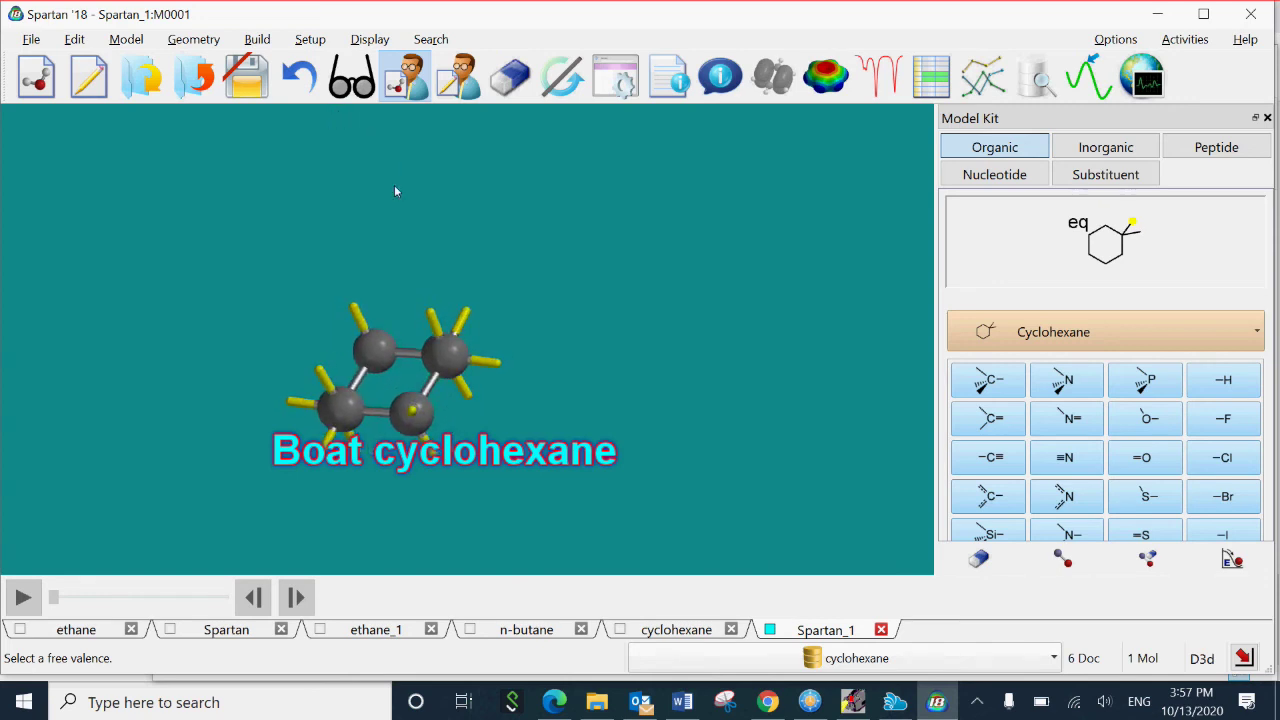
pyautogui.moveTo(396, 188)
pyautogui.mouseDown()
pyautogui.moveTo(394, 170)
pyautogui.moveTo(395, 210)
pyautogui.mouseUp()
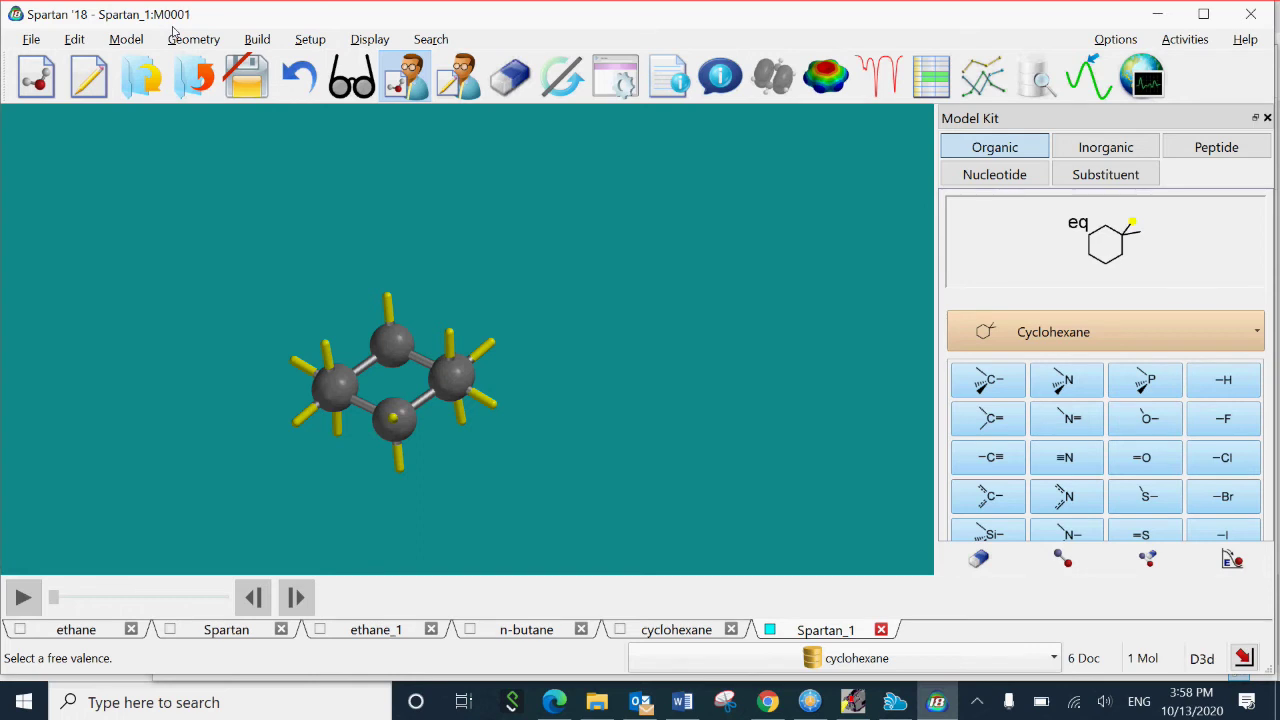
# - Break one carbon–carbon bond of the new cyclohexane to open the ring
pyautogui.click(257, 39)
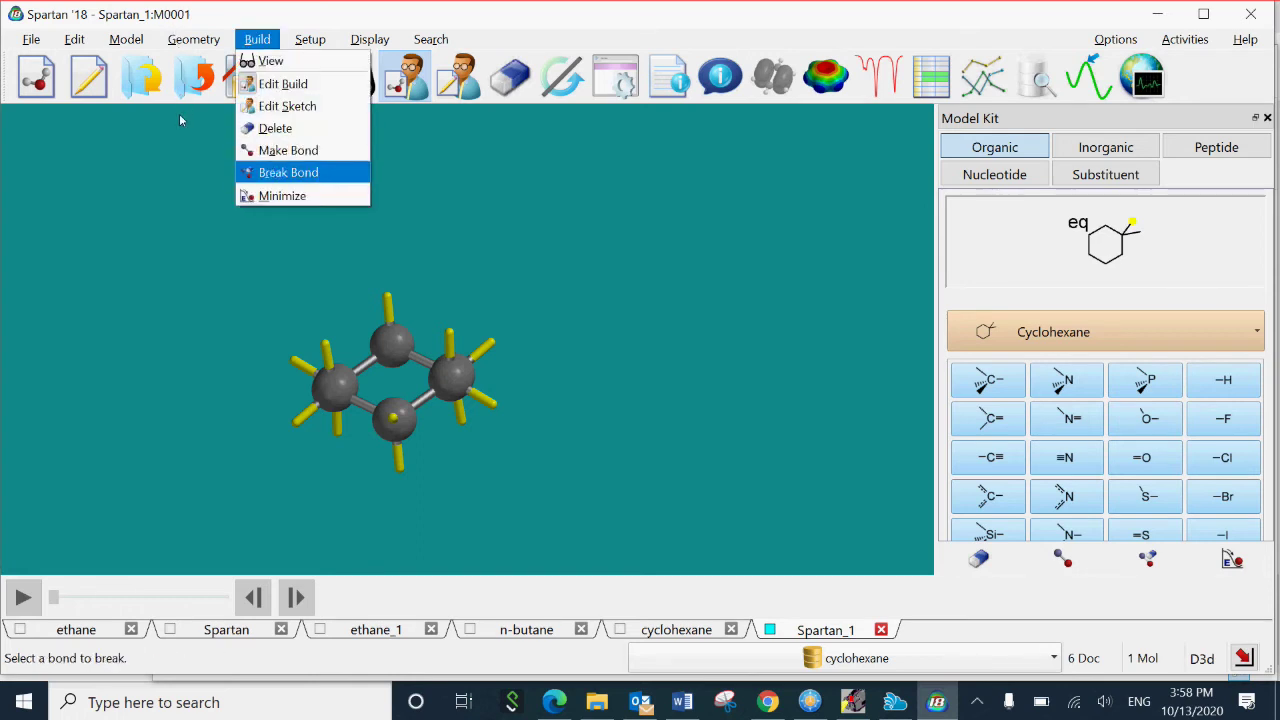
pyautogui.click(288, 172)
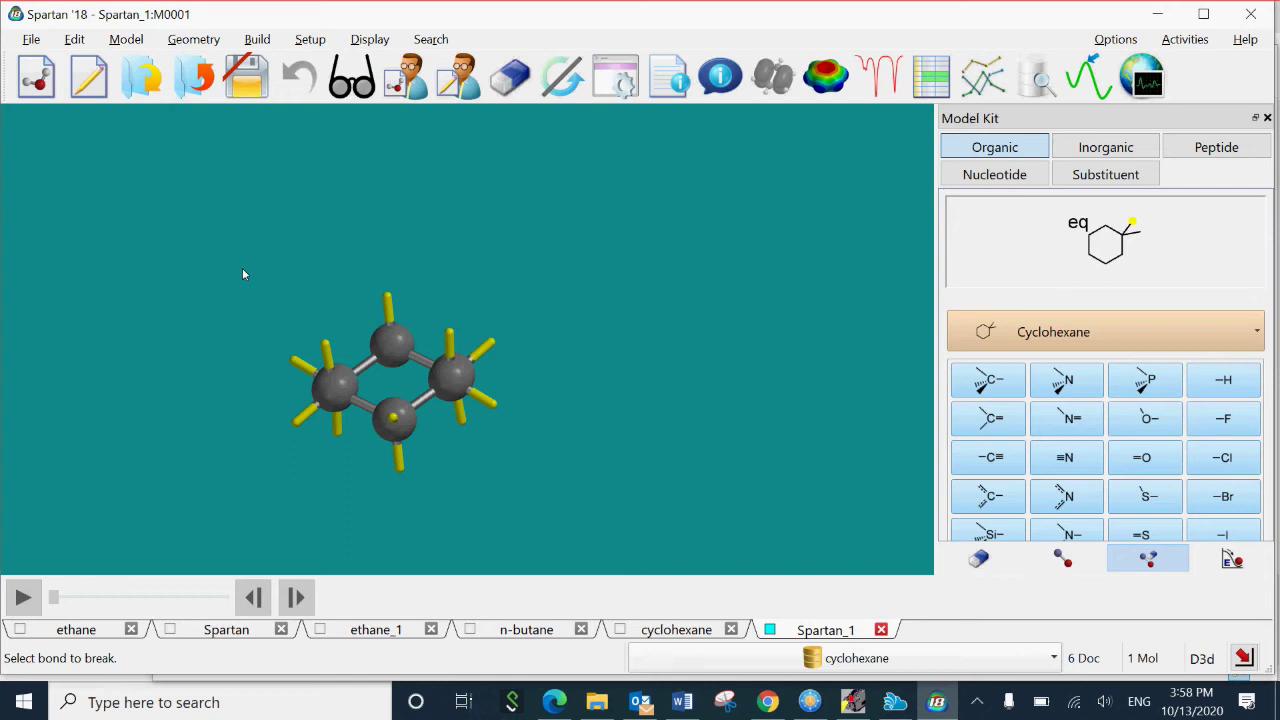
pyautogui.click(363, 402)
pyautogui.moveTo(283, 299); pyautogui.dragTo(249, 323)
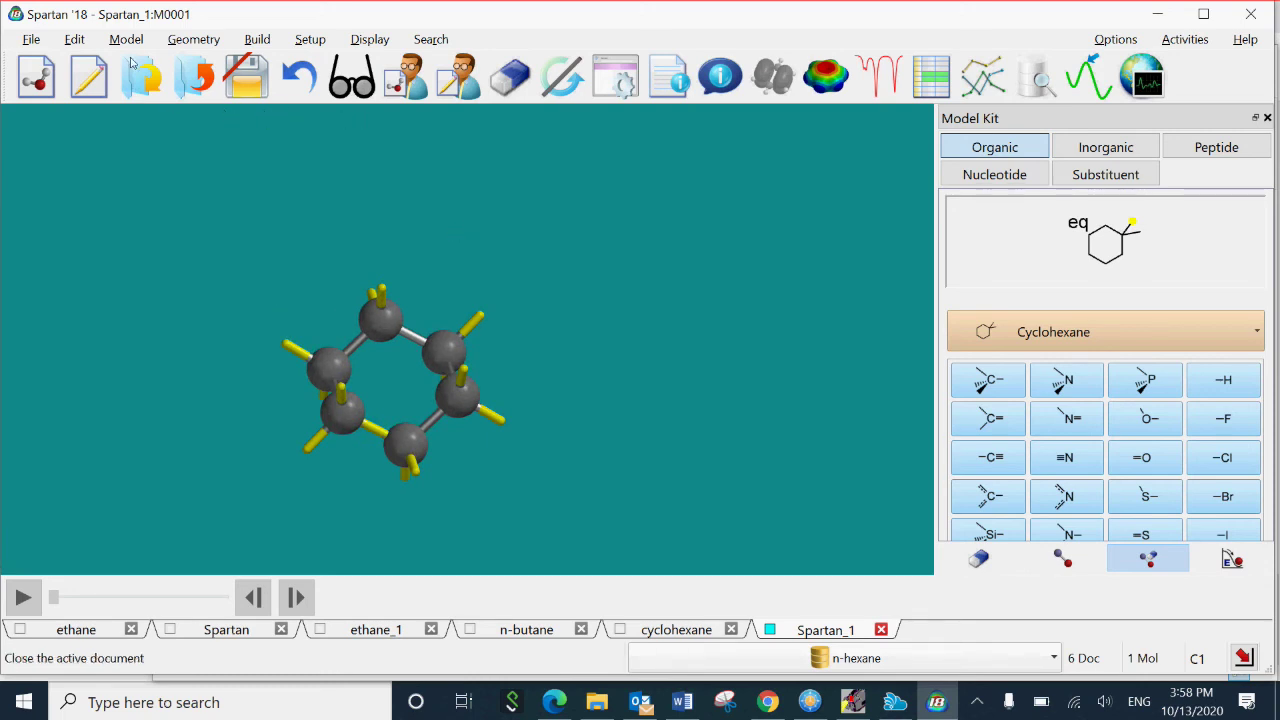
# - Set the dihedral angle across carbons C4, C5, C6 and C1 of the opened ring to 0°
pyautogui.hotkey('alt', 'g')
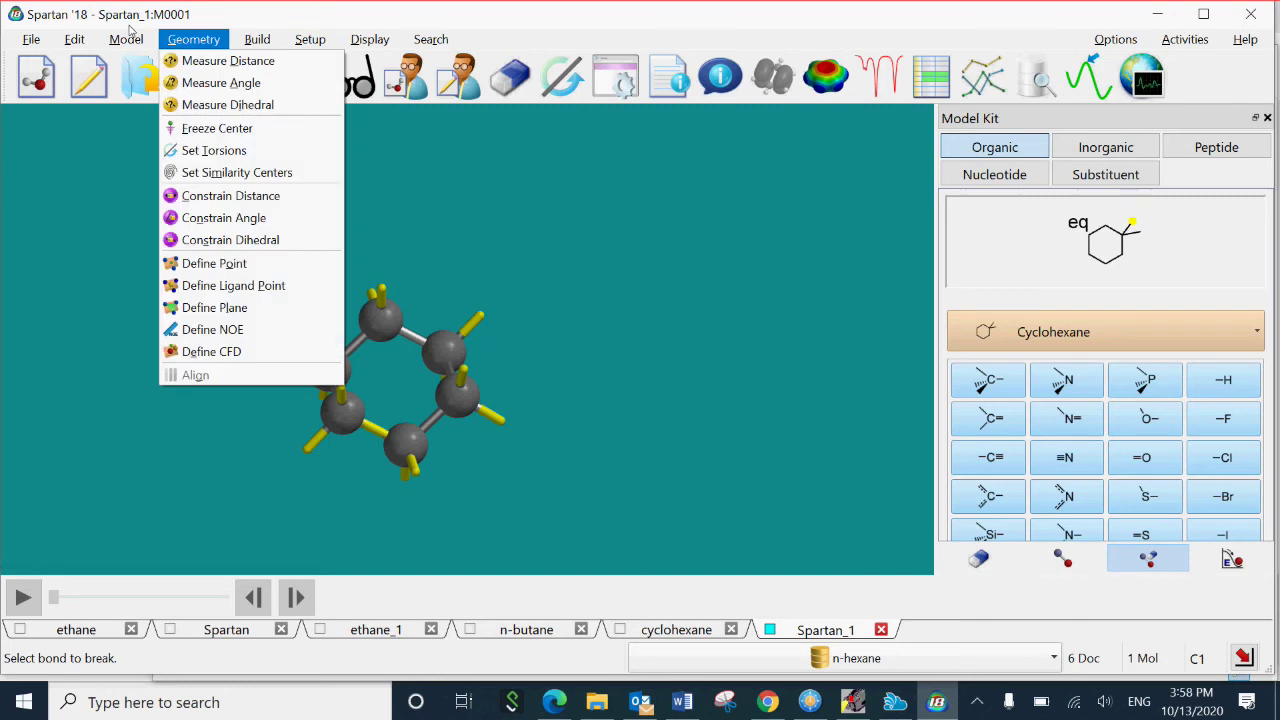
pyautogui.press('Down')
pyautogui.press('Down')
pyautogui.press('Down')
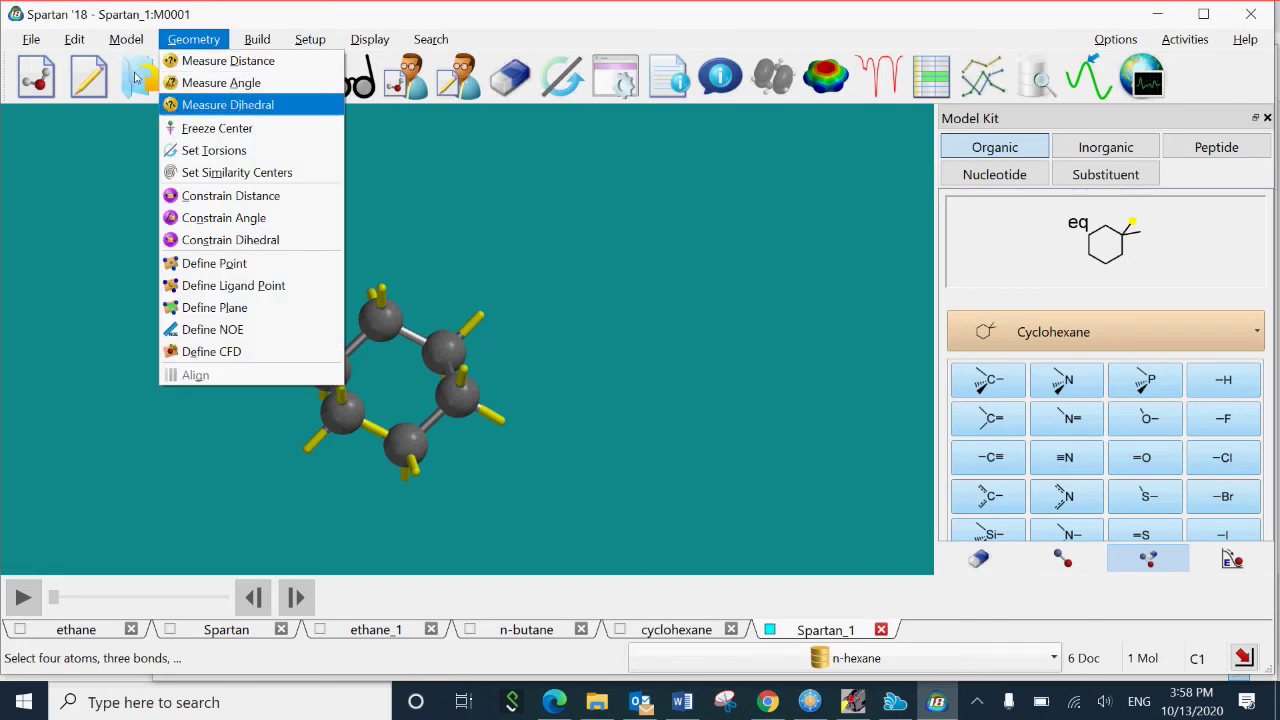
pyautogui.press('Return')
pyautogui.moveTo(418, 221)
pyautogui.mouseDown()
pyautogui.moveTo(422, 198)
pyautogui.moveTo(421, 223)
pyautogui.mouseUp()
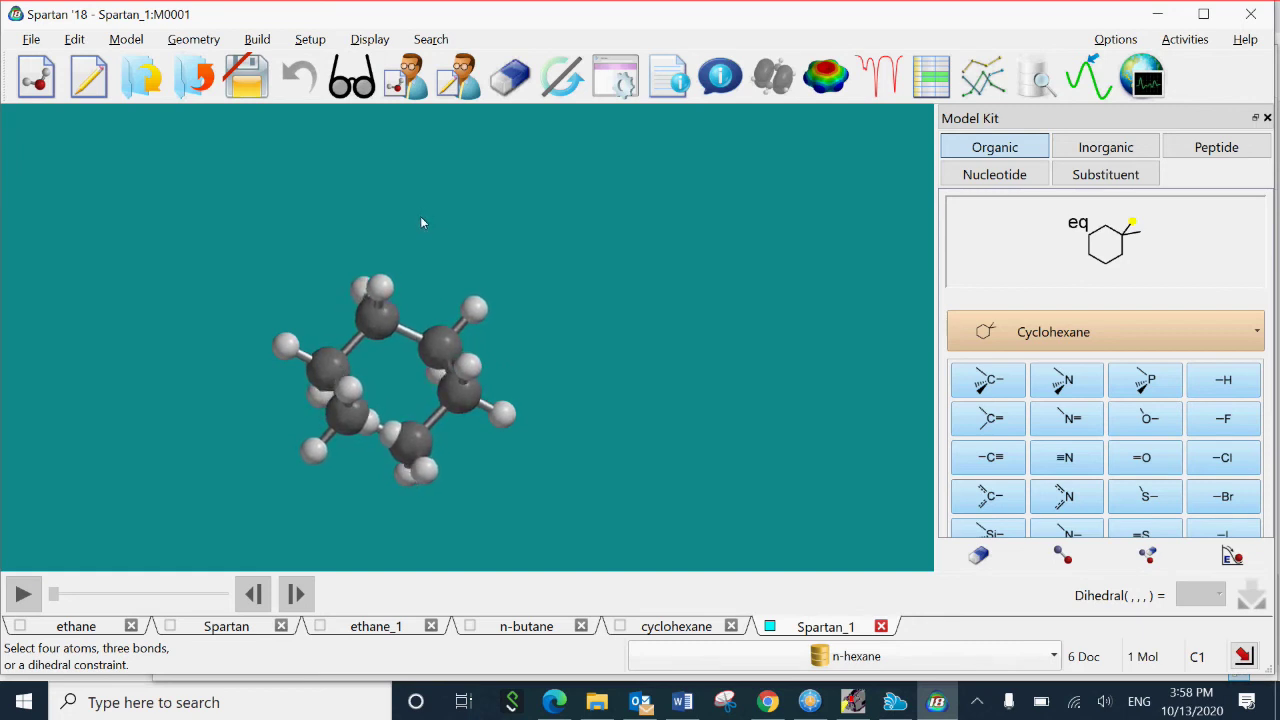
pyautogui.click(268, 289)
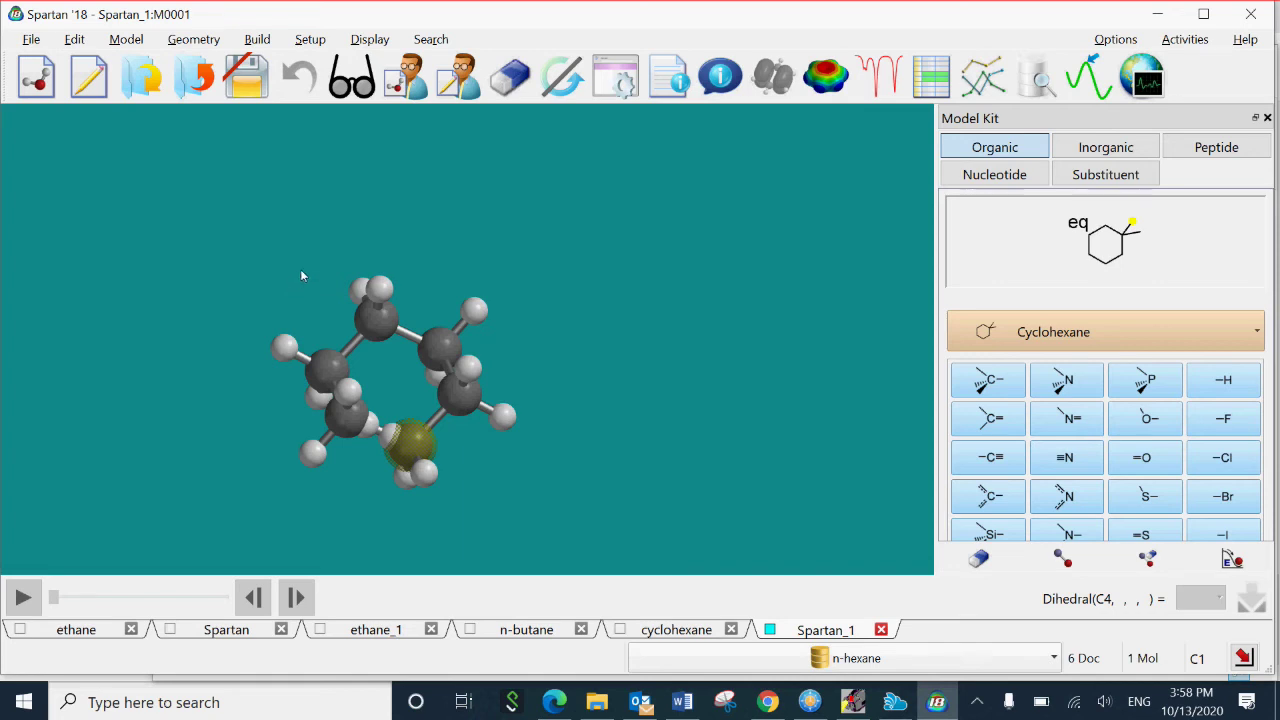
pyautogui.click(462, 398)
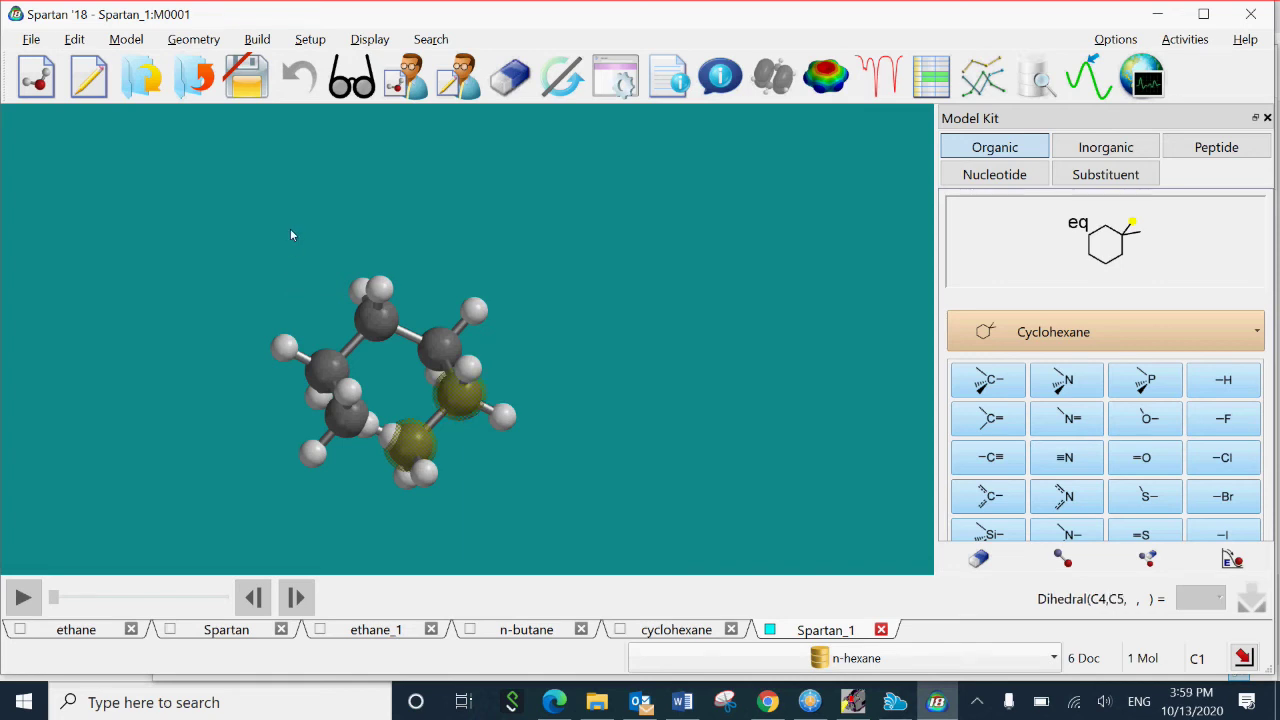
pyautogui.click(440, 347)
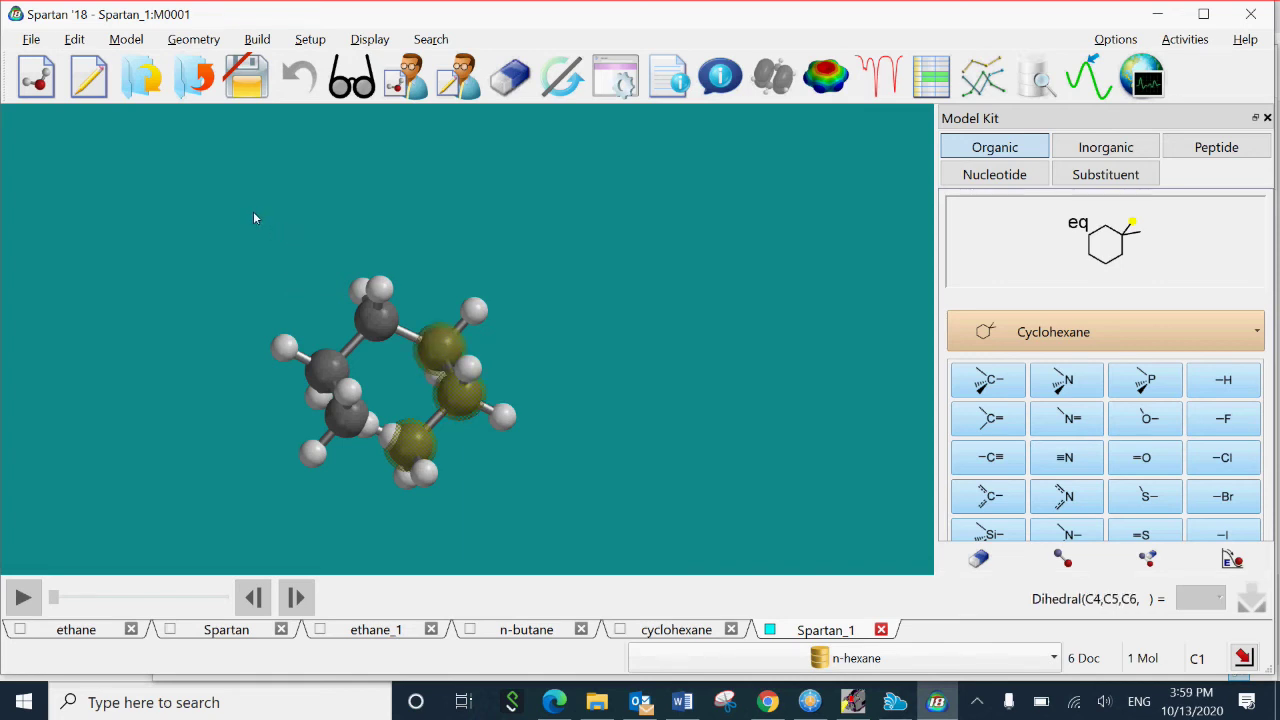
pyautogui.click(376, 318)
pyautogui.moveTo(361, 215); pyautogui.dragTo(362, 210)
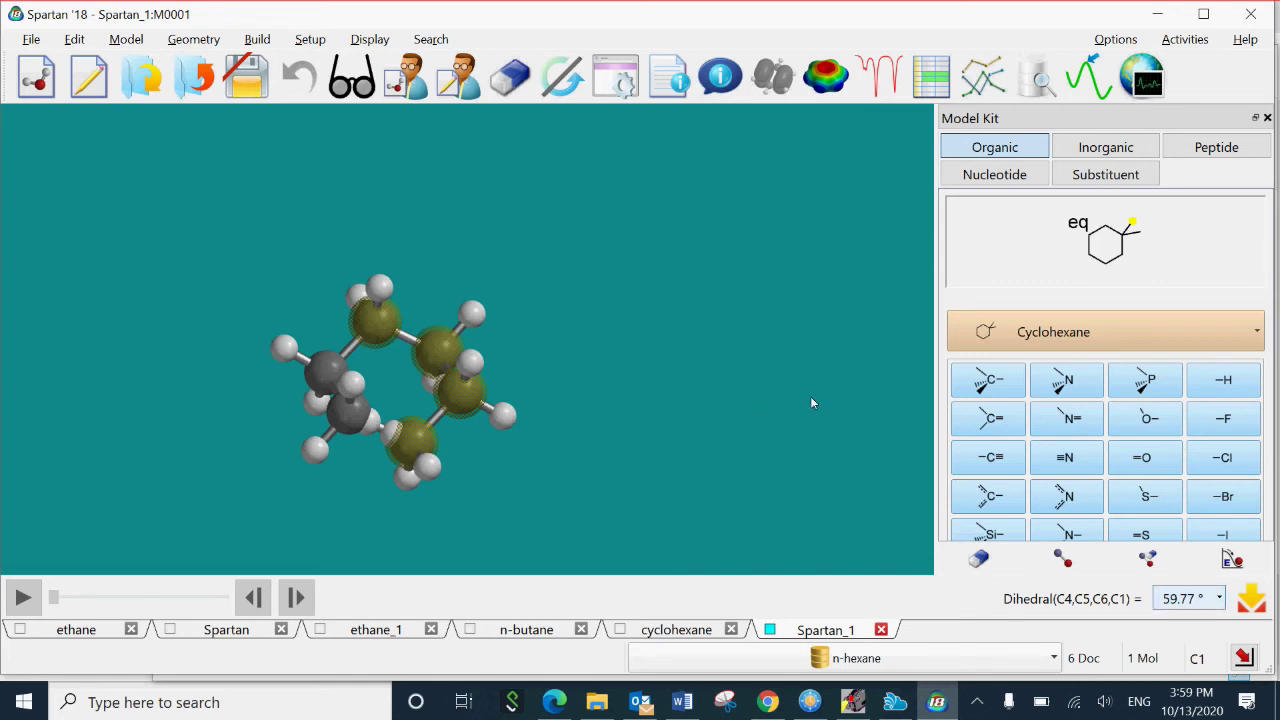
pyautogui.press('space')
pyautogui.write('0')
pyautogui.press('Return')
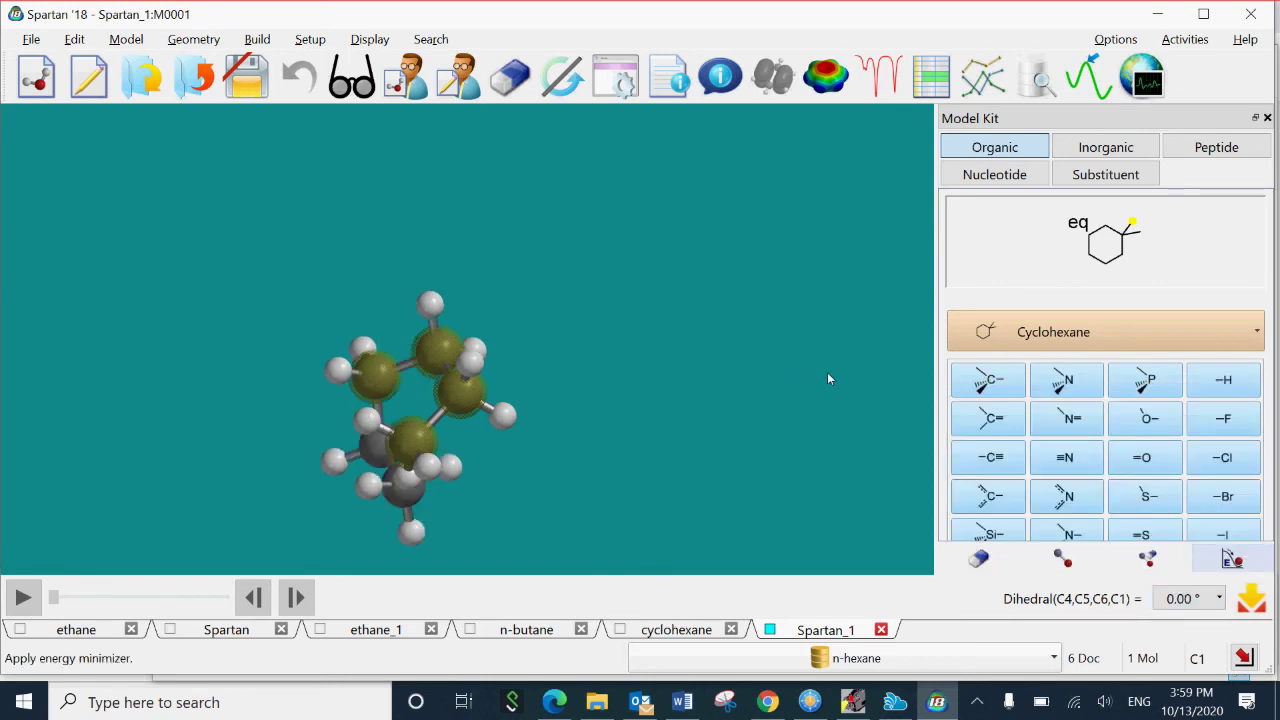
# - Lock a dihedral constraint of 0° on carbons C4, C5, C6 and C1
pyautogui.moveTo(399, 276)
pyautogui.mouseDown()
pyautogui.moveTo(429, 251)
pyautogui.moveTo(409, 260)
pyautogui.moveTo(403, 289)
pyautogui.moveTo(415, 294)
pyautogui.mouseUp()
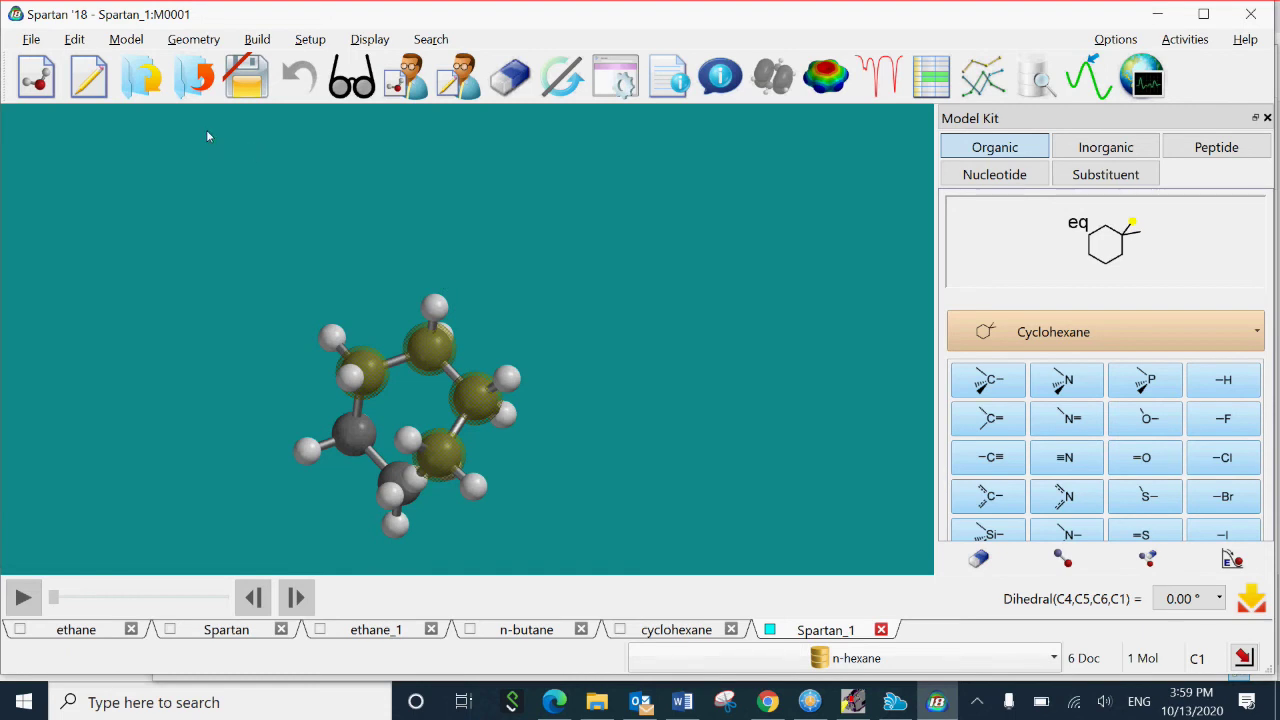
pyautogui.hotkey('alt', 'g')
pyautogui.press('Down')
pyautogui.press('Down')
pyautogui.press('Down')
pyautogui.press('Down')
pyautogui.press('Down')
pyautogui.press('Down')
pyautogui.press('Down')
pyautogui.press('Down')
pyautogui.press('Down')
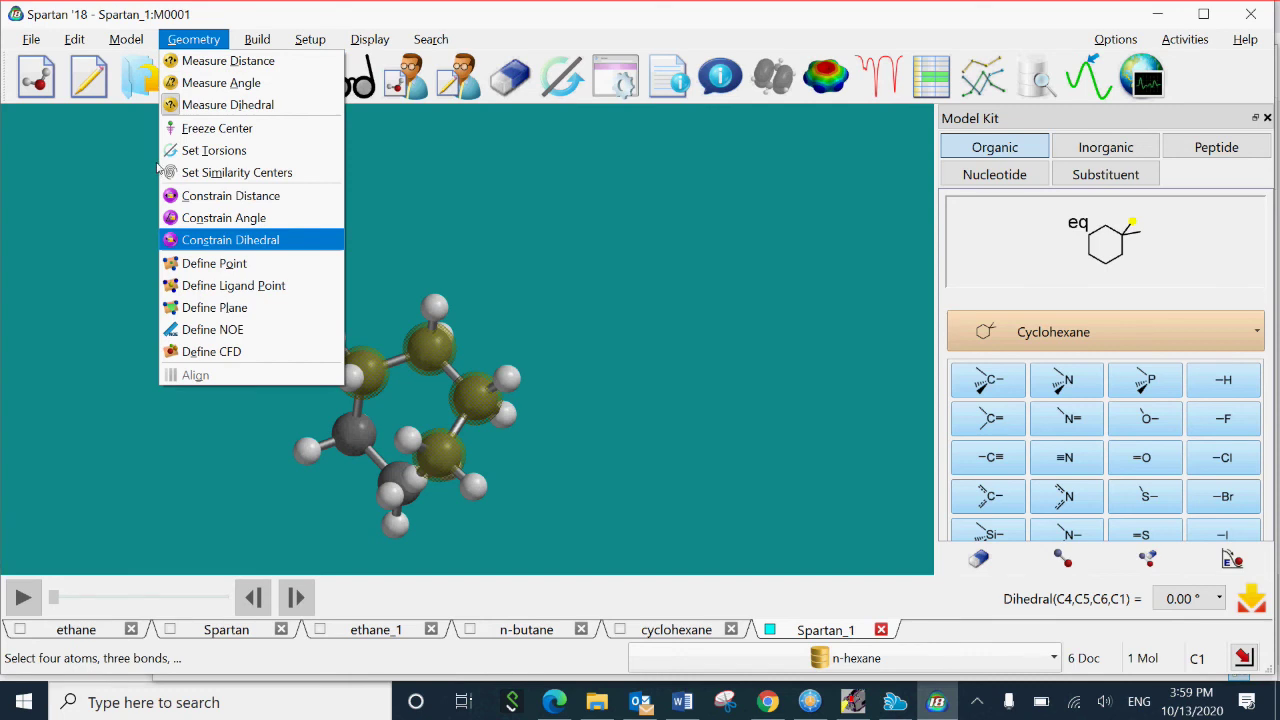
pyautogui.press('Return')
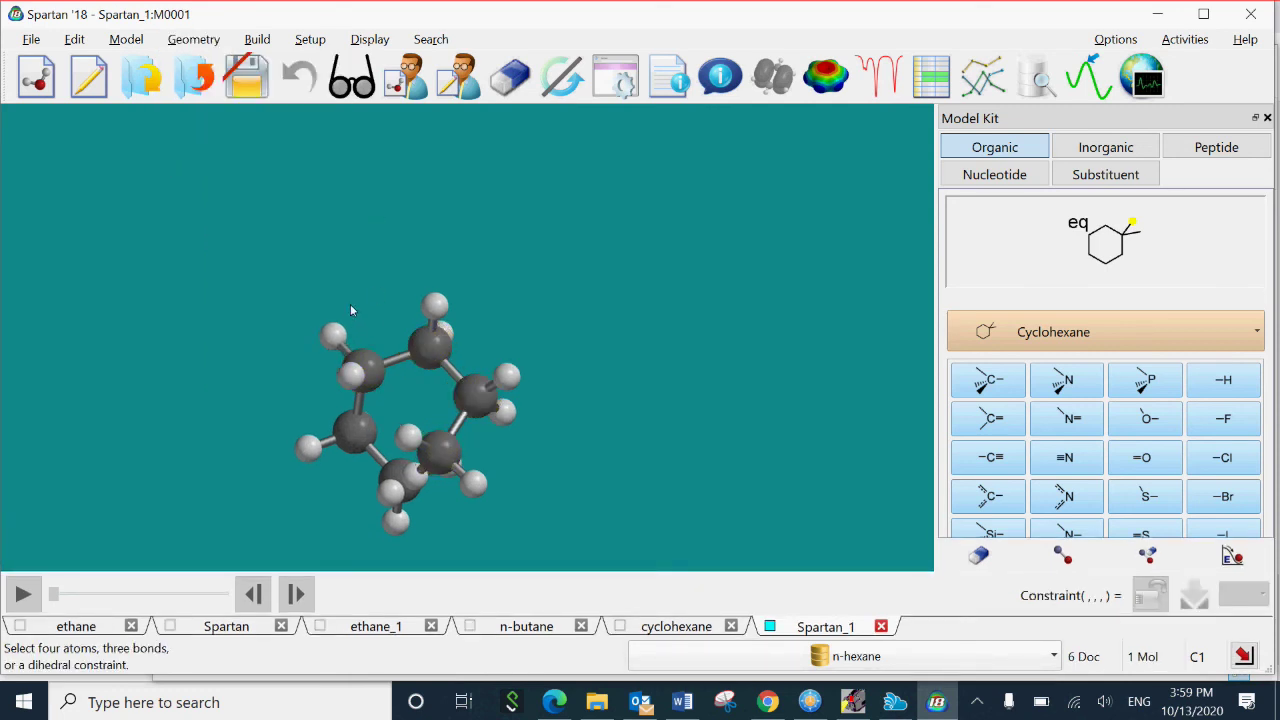
pyautogui.moveTo(350, 300)
pyautogui.mouseDown()
pyautogui.moveTo(362, 306)
pyautogui.moveTo(343, 306)
pyautogui.mouseUp()
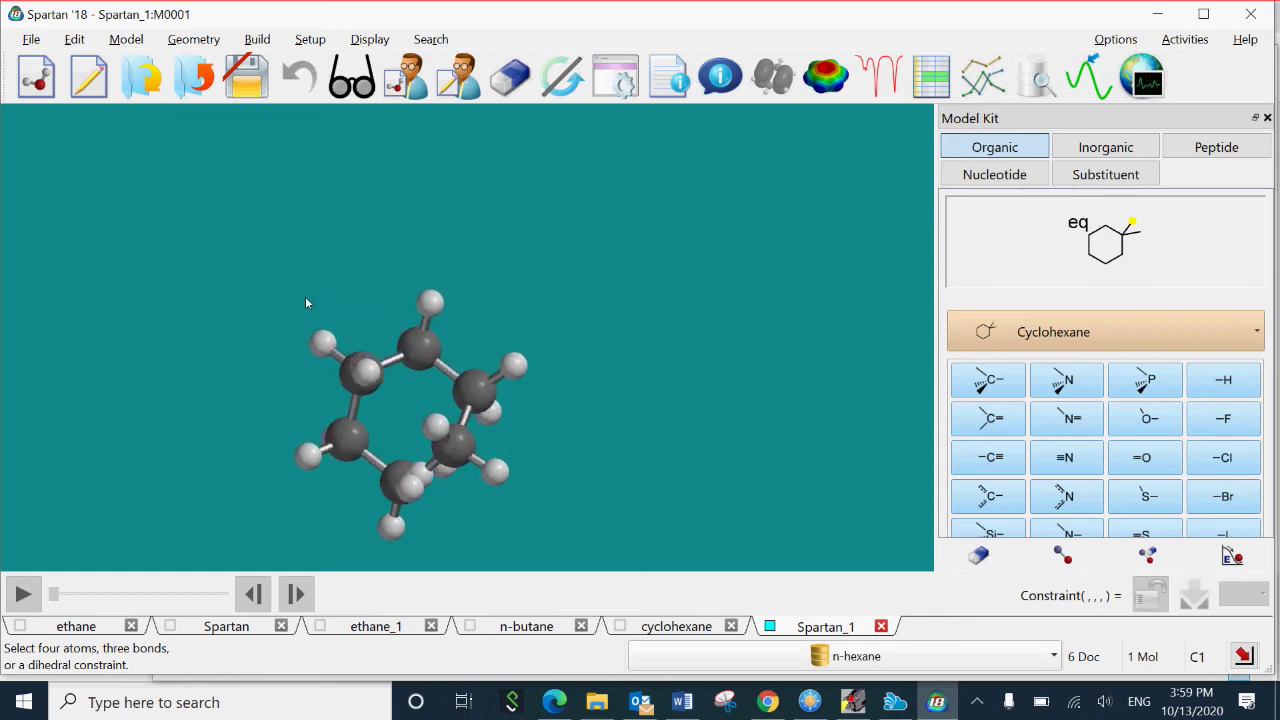
pyautogui.click(456, 445)
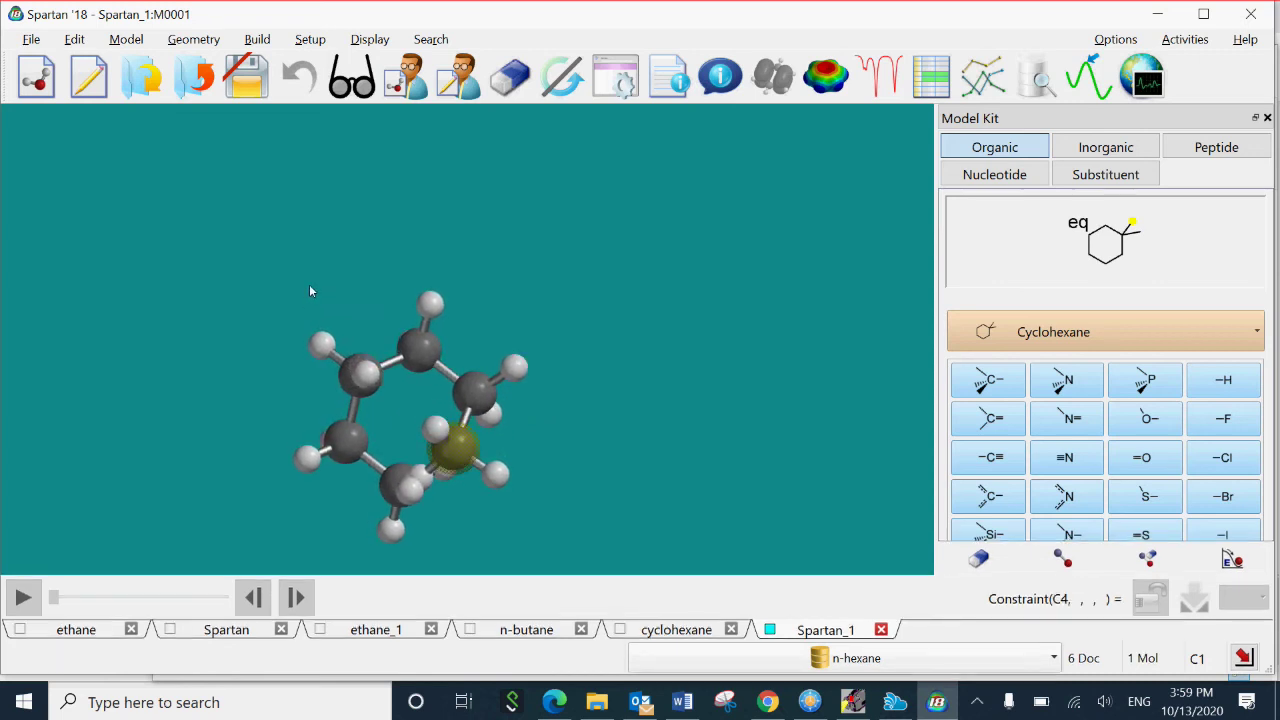
pyautogui.click(472, 392)
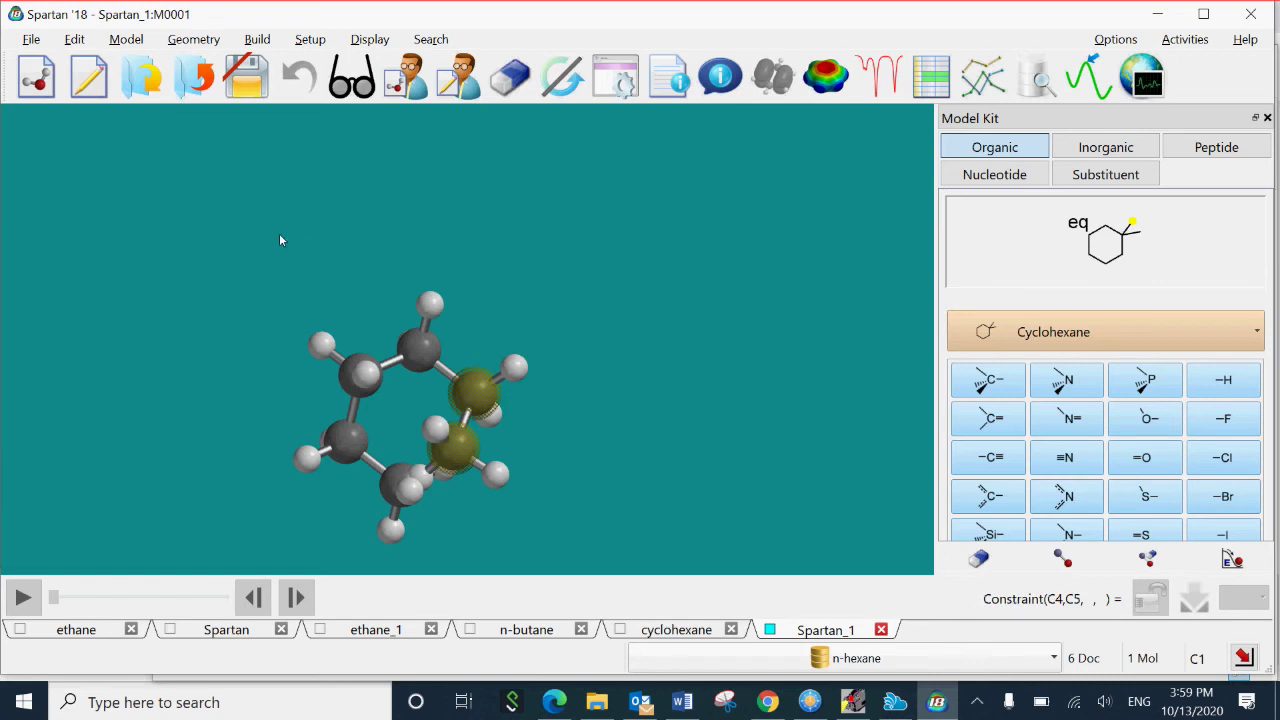
pyautogui.click(420, 348)
pyautogui.moveTo(261, 257); pyautogui.dragTo(256, 243)
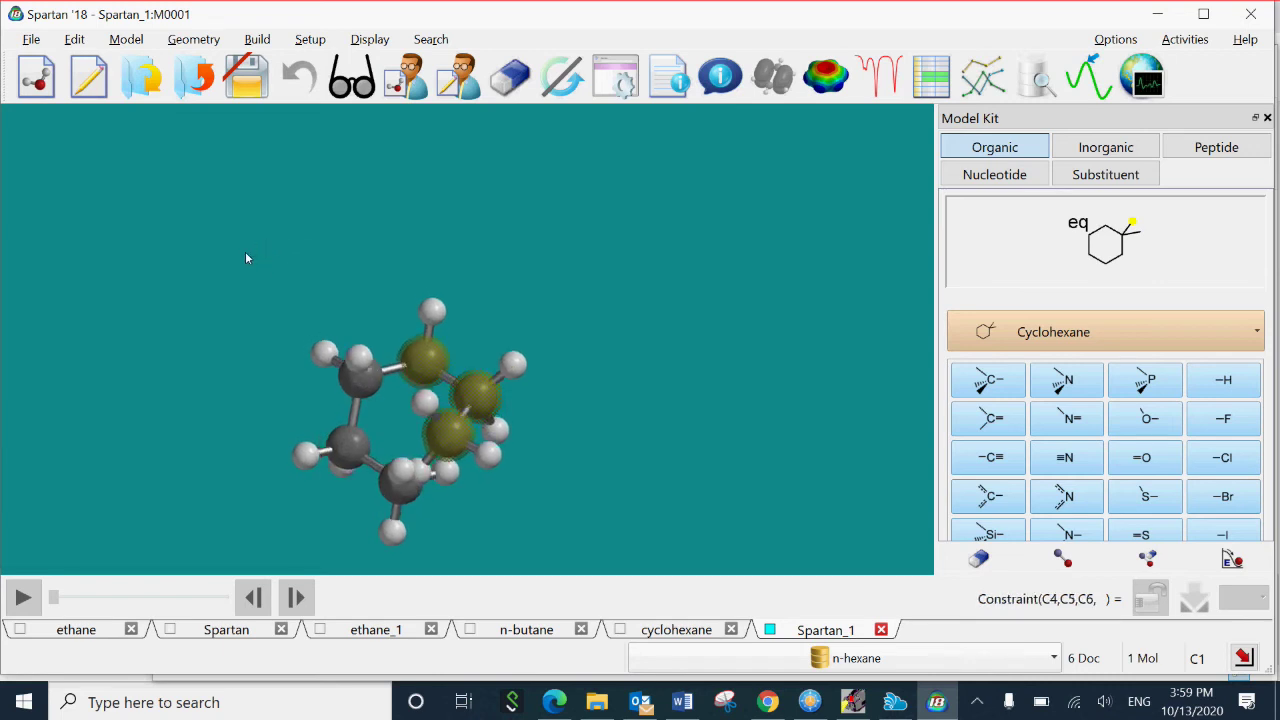
pyautogui.click(362, 378)
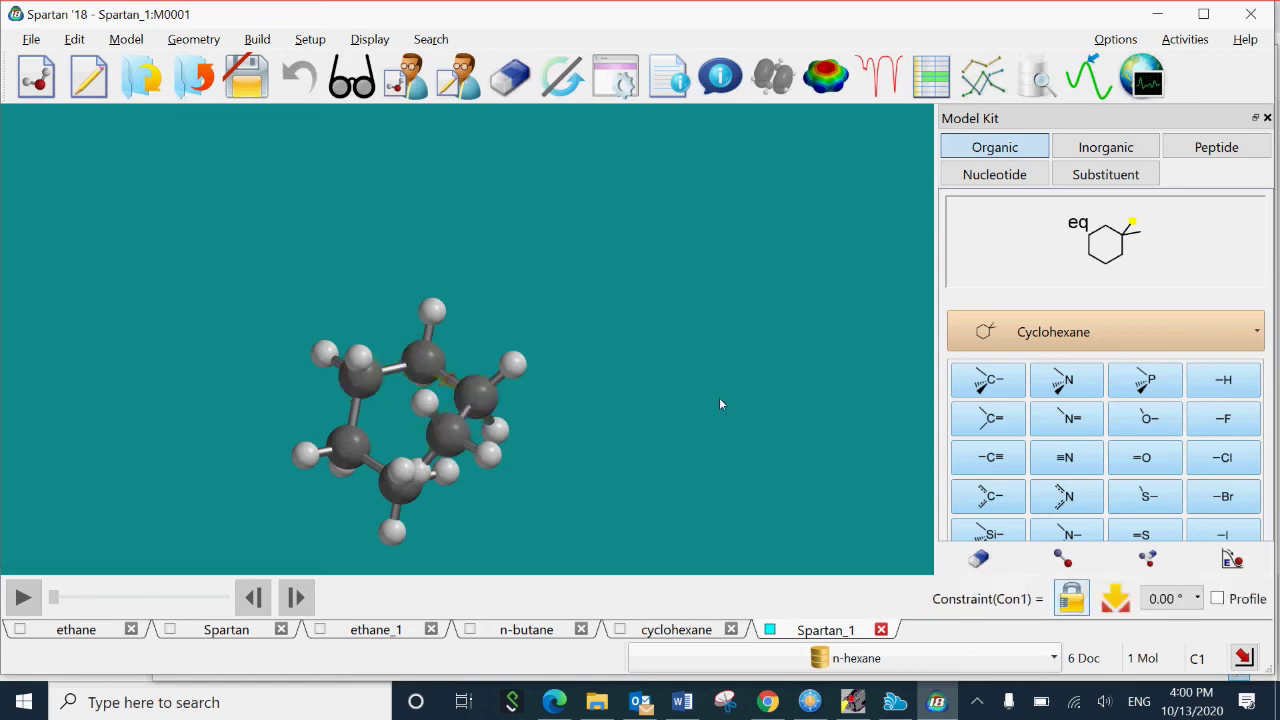
# - Make a bond between the facing free valences on the two end carbons to close the ring again
pyautogui.moveTo(419, 297); pyautogui.dragTo(390, 304)
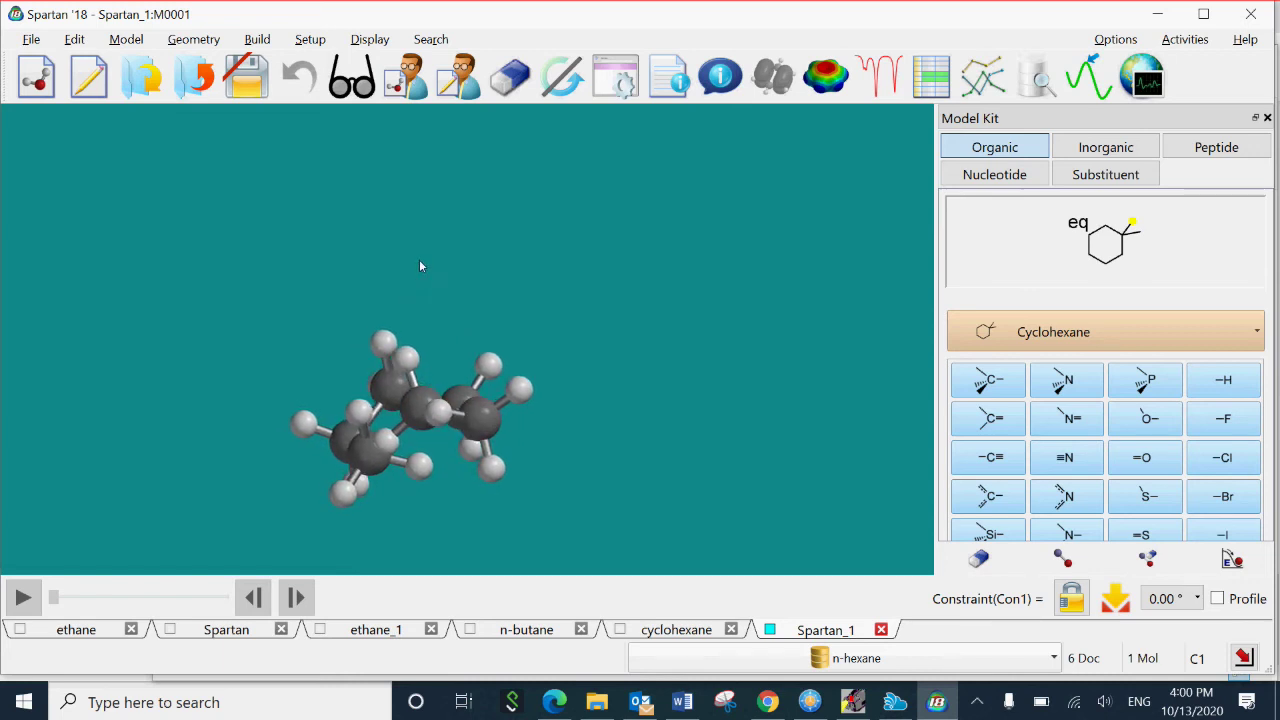
pyautogui.moveTo(420, 266); pyautogui.dragTo(418, 292)
pyautogui.moveTo(451, 213); pyautogui.dragTo(459, 288)
pyautogui.moveTo(312, 214); pyautogui.dragTo(317, 163, button='right')
pyautogui.moveTo(276, 295); pyautogui.dragTo(293, 298)
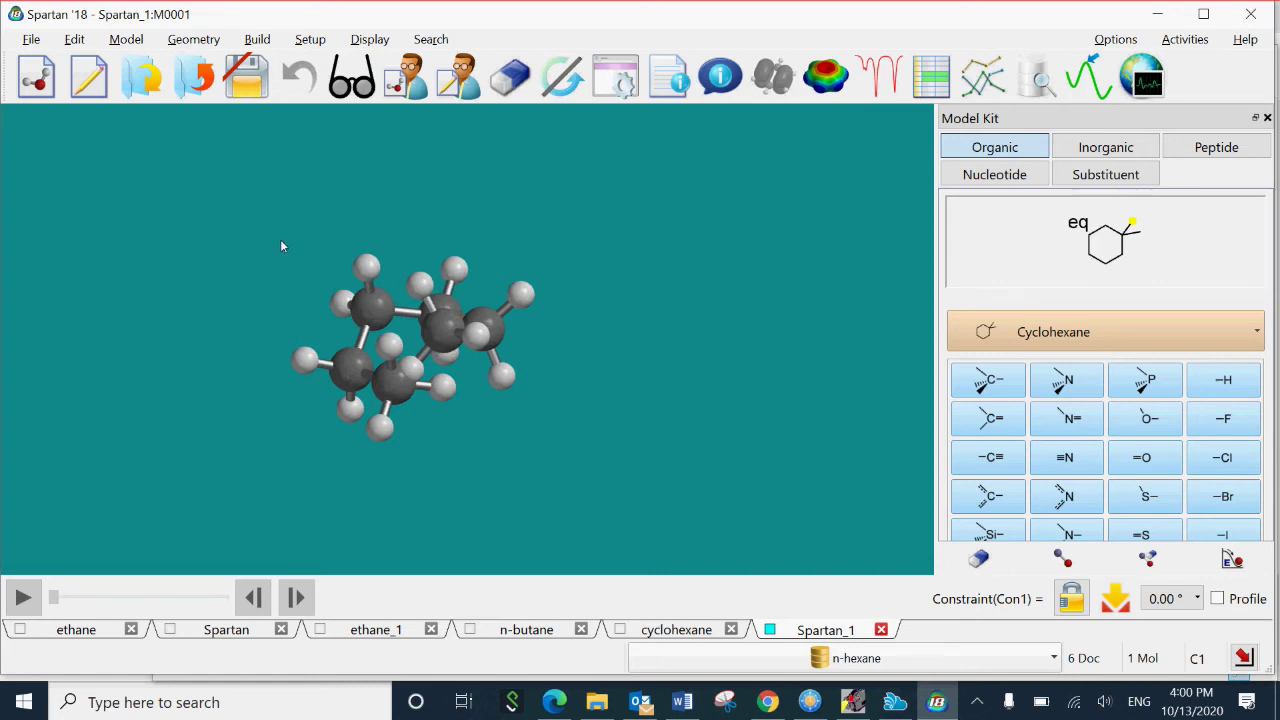
pyautogui.moveTo(305, 293); pyautogui.dragTo(315, 265)
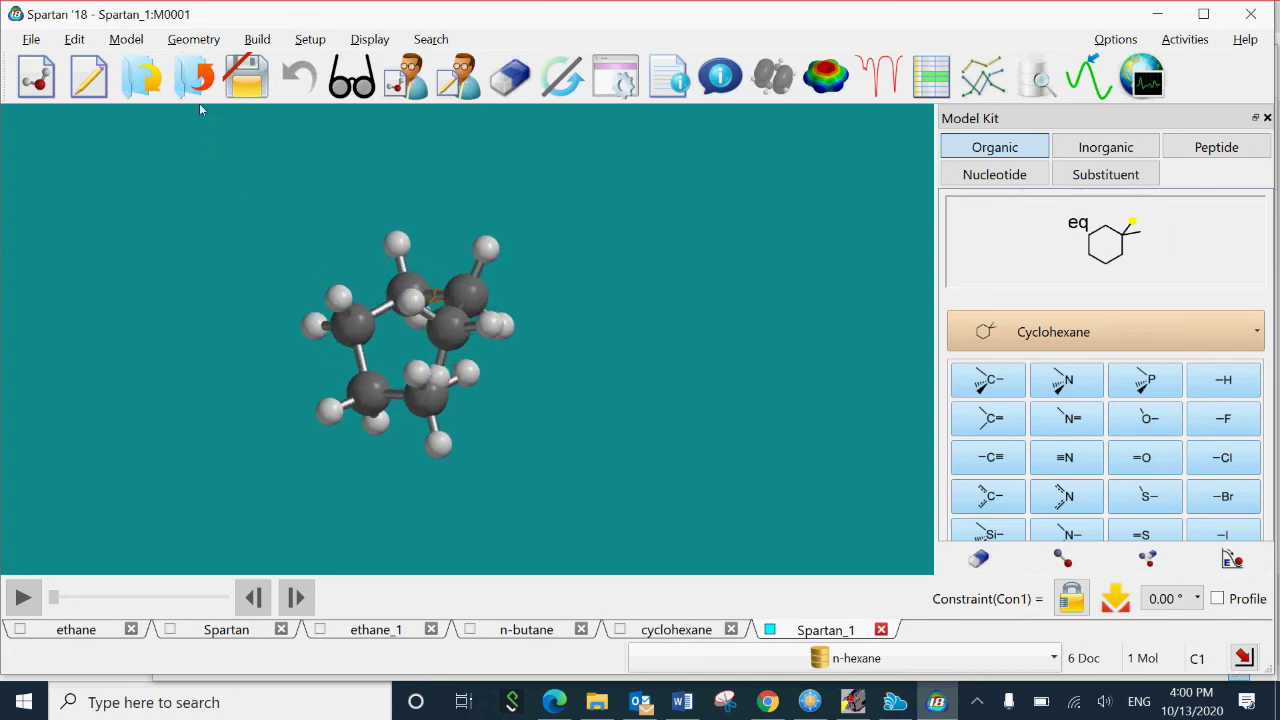
pyautogui.click(257, 40)
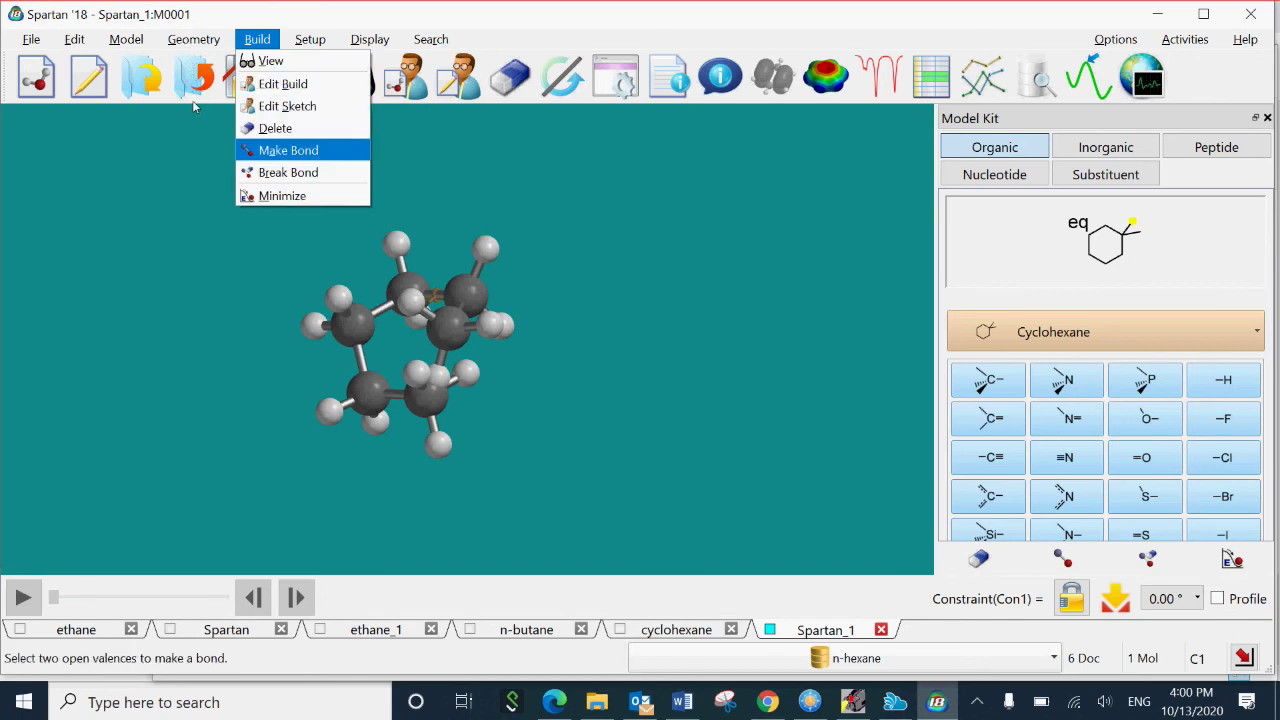
pyautogui.click(288, 150)
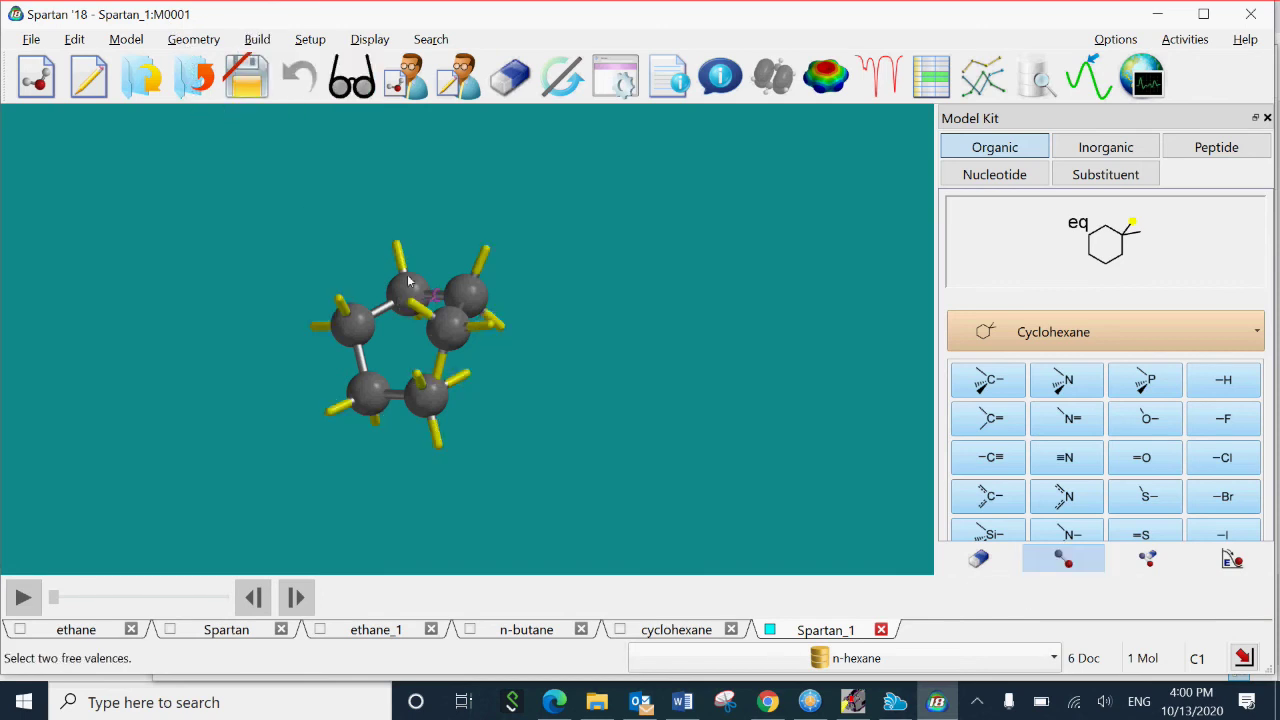
pyautogui.moveTo(358, 288)
pyautogui.mouseDown()
pyautogui.moveTo(351, 279)
pyautogui.moveTo(343, 302)
pyautogui.moveTo(364, 302)
pyautogui.mouseUp()
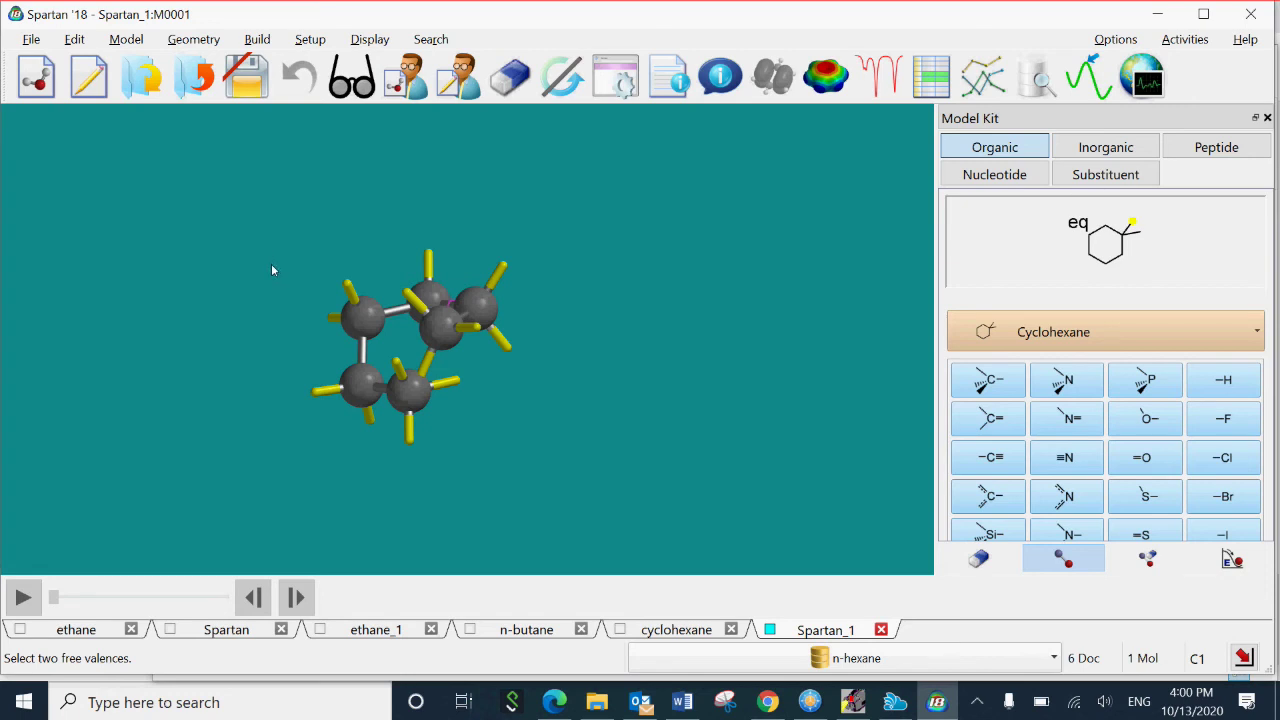
pyautogui.moveTo(308, 288)
pyautogui.mouseDown()
pyautogui.moveTo(314, 271)
pyautogui.moveTo(323, 291)
pyautogui.mouseUp()
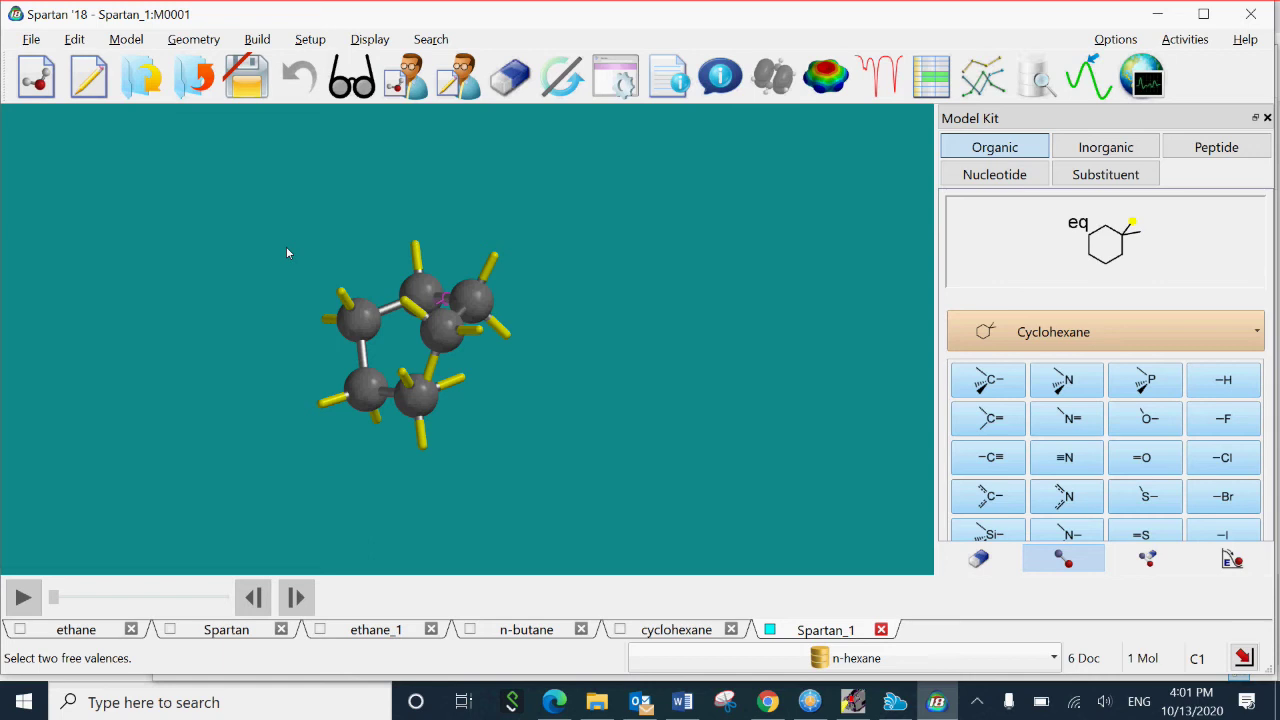
pyautogui.click(286, 247)
pyautogui.scroll(2, 326, 266)
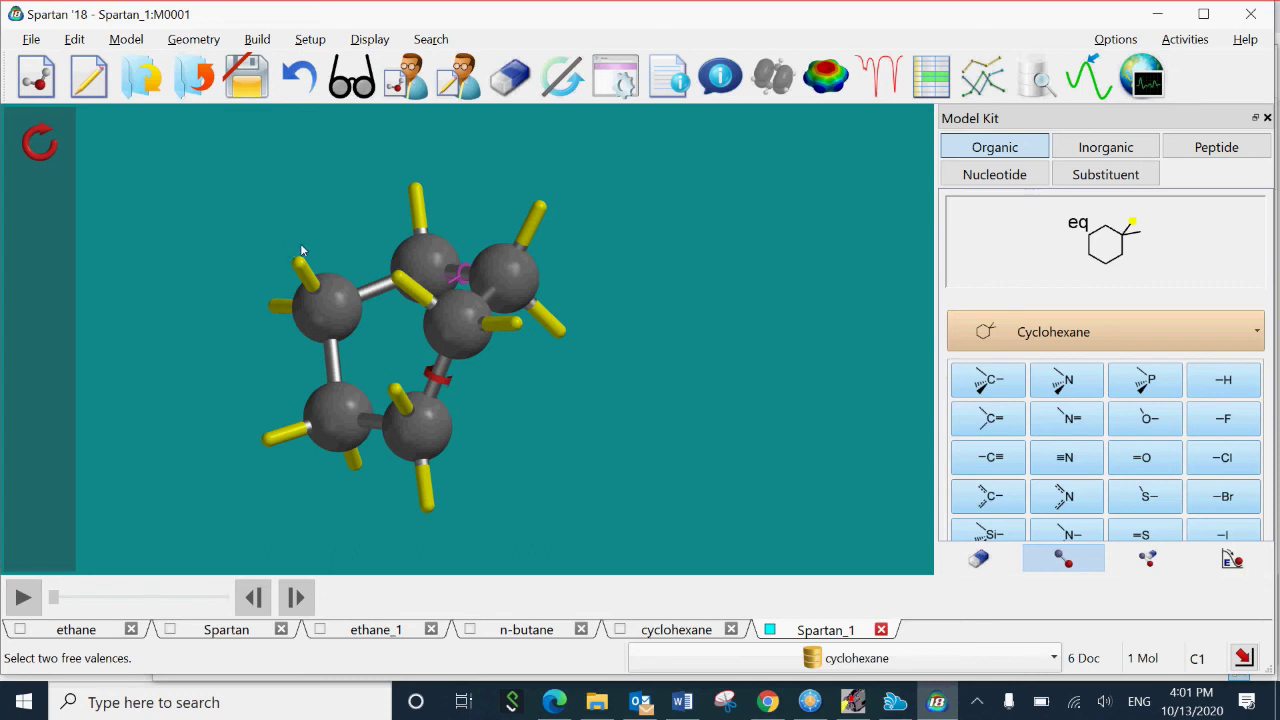
# - Minimize the energy of the re-closed cyclohexane ring and inspect the resulting shape from the side
pyautogui.moveTo(324, 262)
pyautogui.mouseDown()
pyautogui.moveTo(365, 250)
pyautogui.moveTo(298, 261)
pyautogui.moveTo(327, 275)
pyautogui.mouseUp()
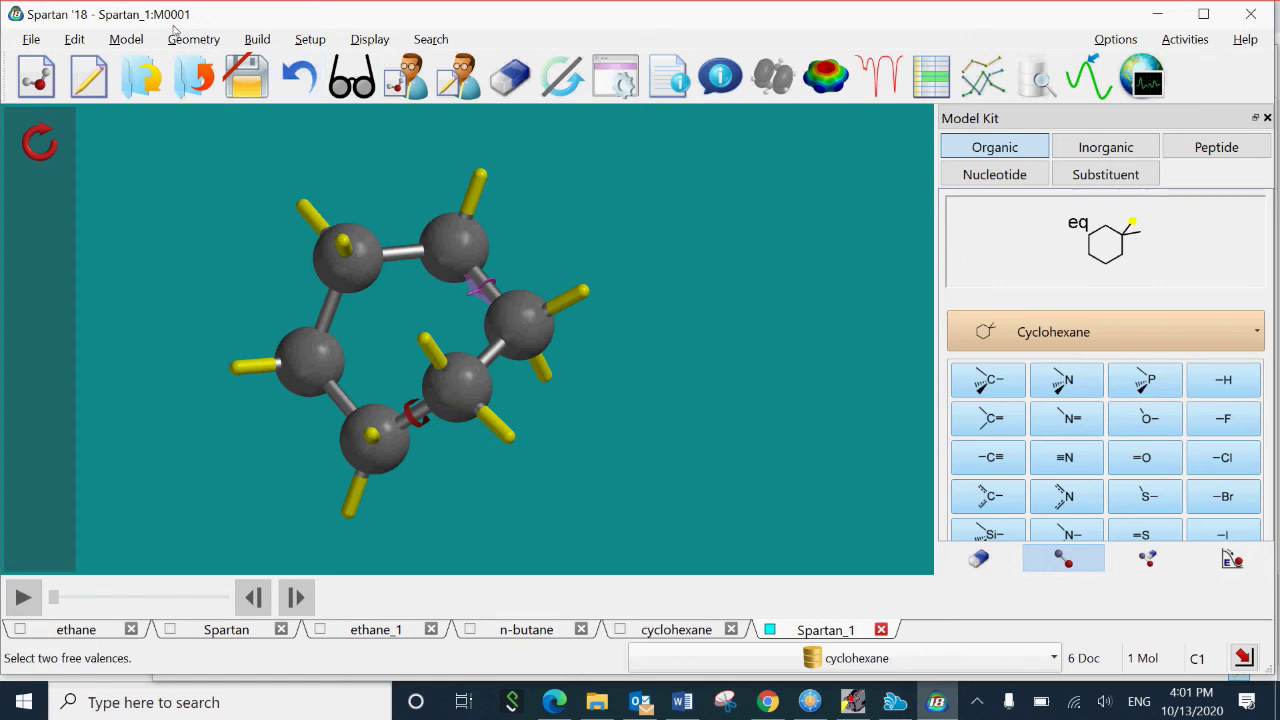
pyautogui.click(258, 39)
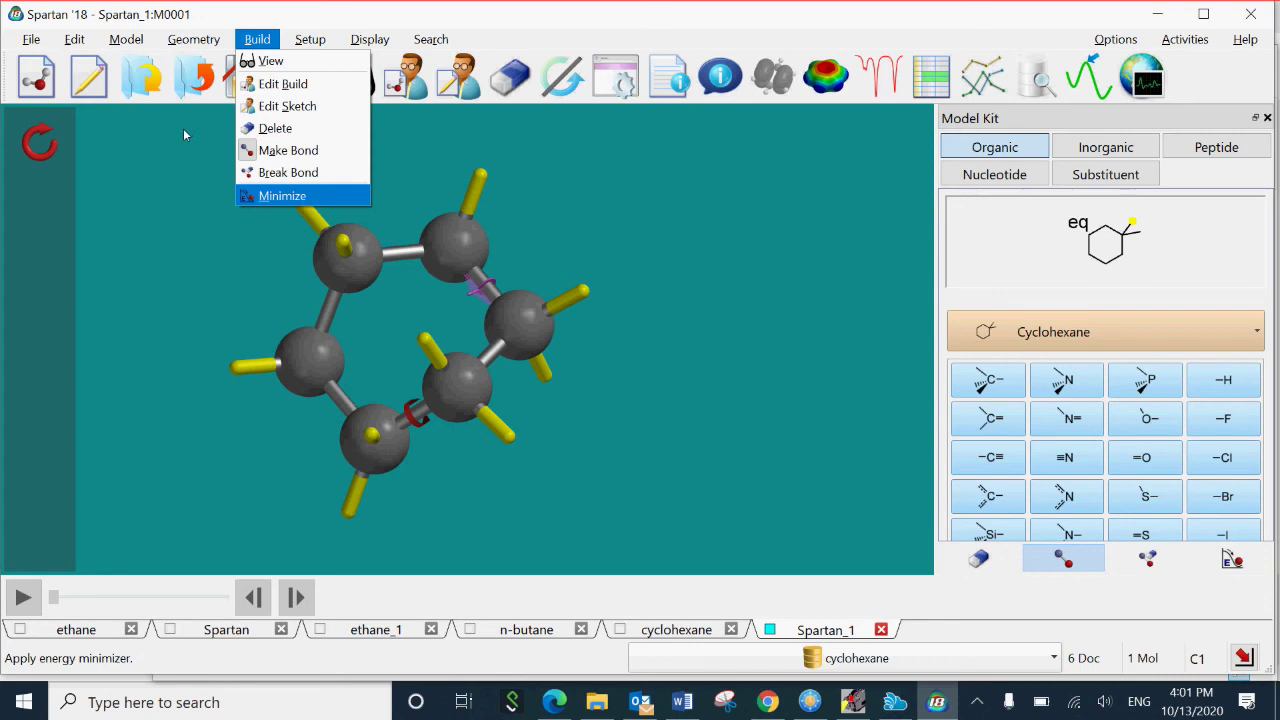
pyautogui.click(282, 196)
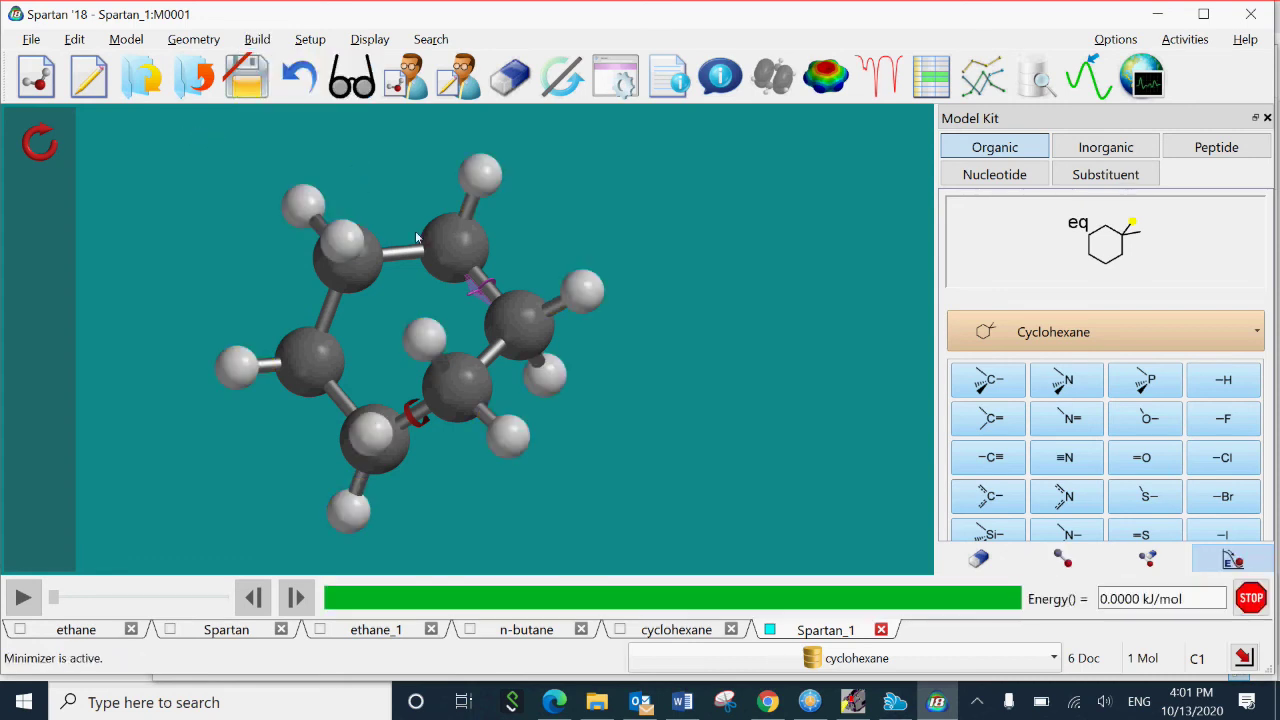
pyautogui.scroll(-4, 428, 246)
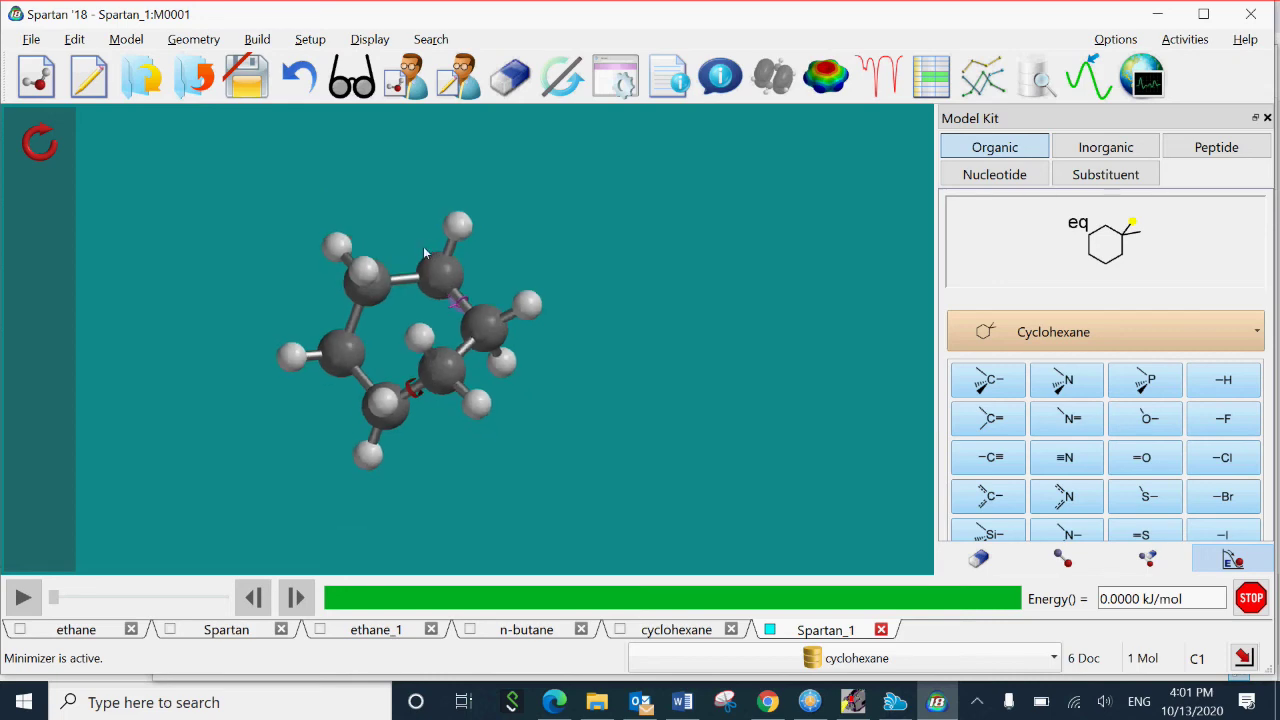
pyautogui.moveTo(383, 238); pyautogui.dragTo(585, 187)
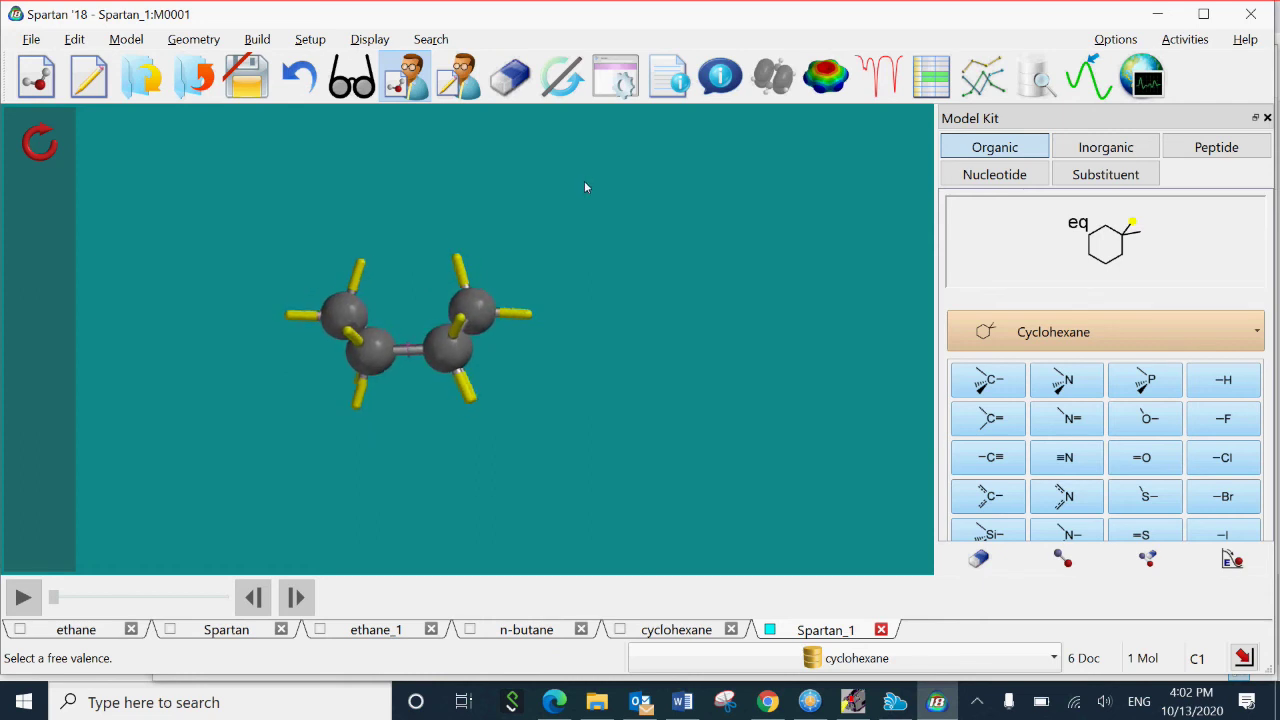
pyautogui.moveTo(451, 240); pyautogui.dragTo(451, 234)
# - Save the molecule on the Desktop as cyclohexane_1.spartan
pyautogui.click(31, 39)
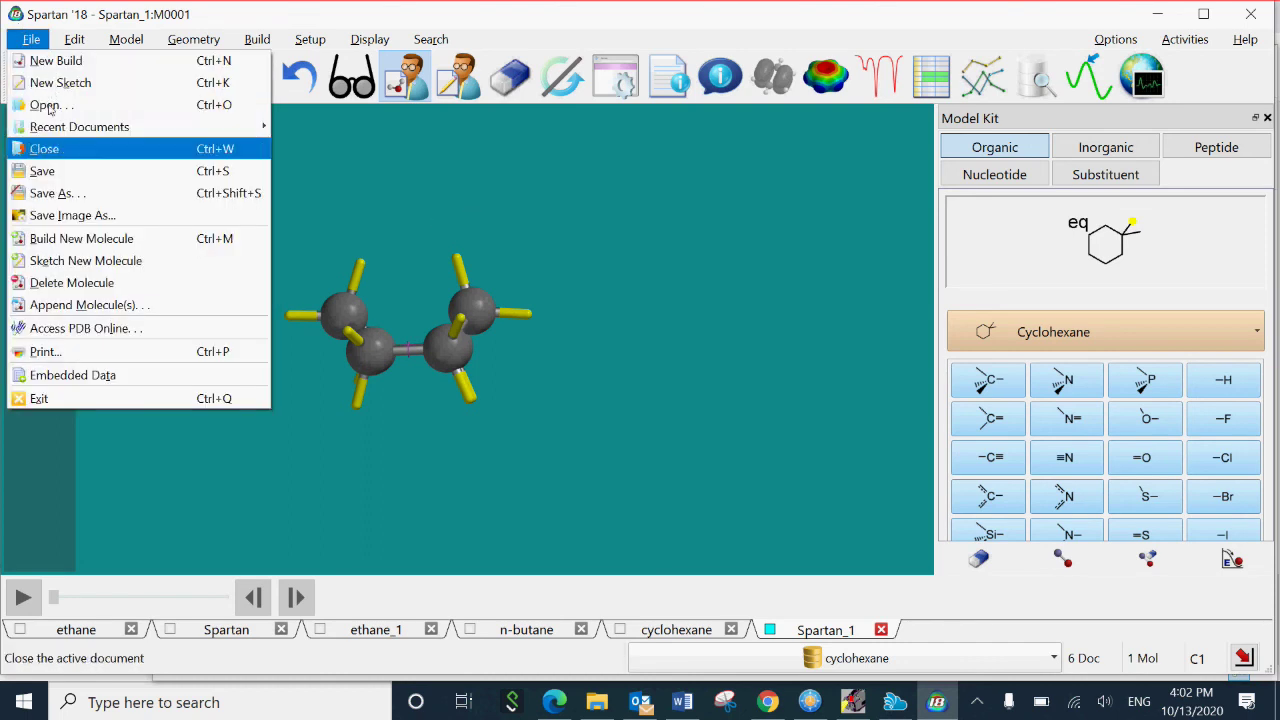
pyautogui.press('Down')
pyautogui.press('Escape')
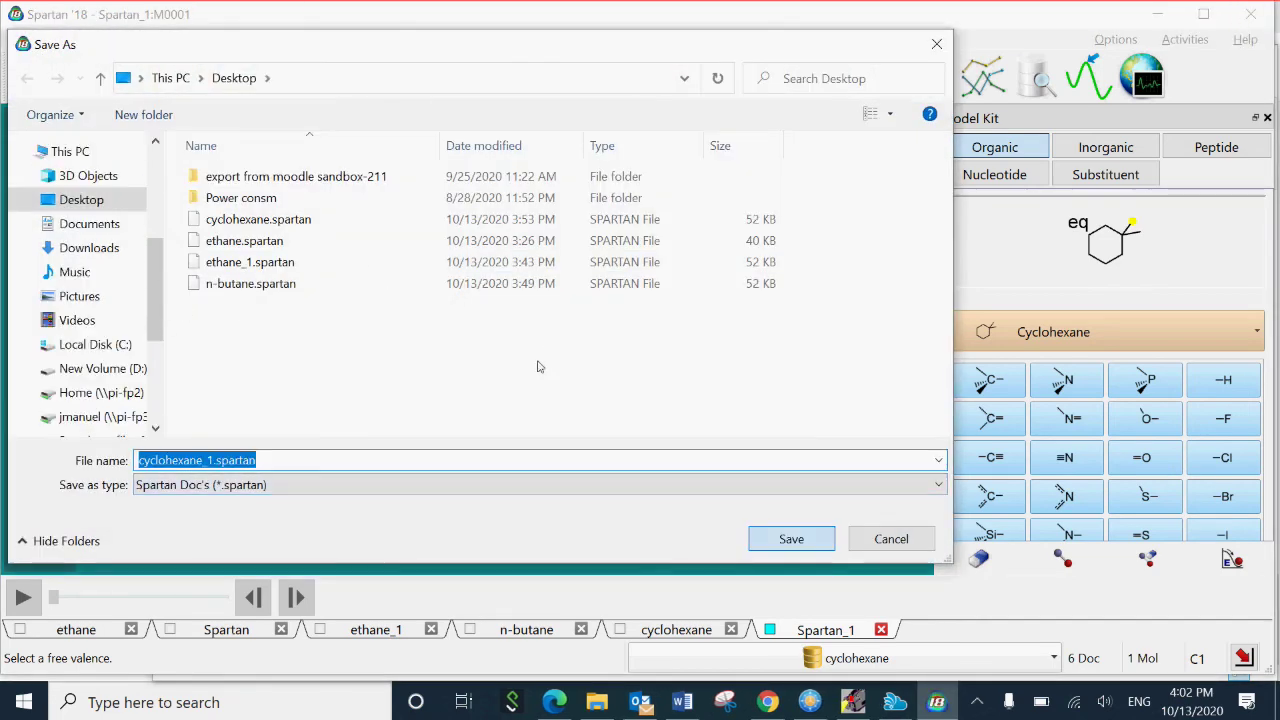
pyautogui.press('Return')
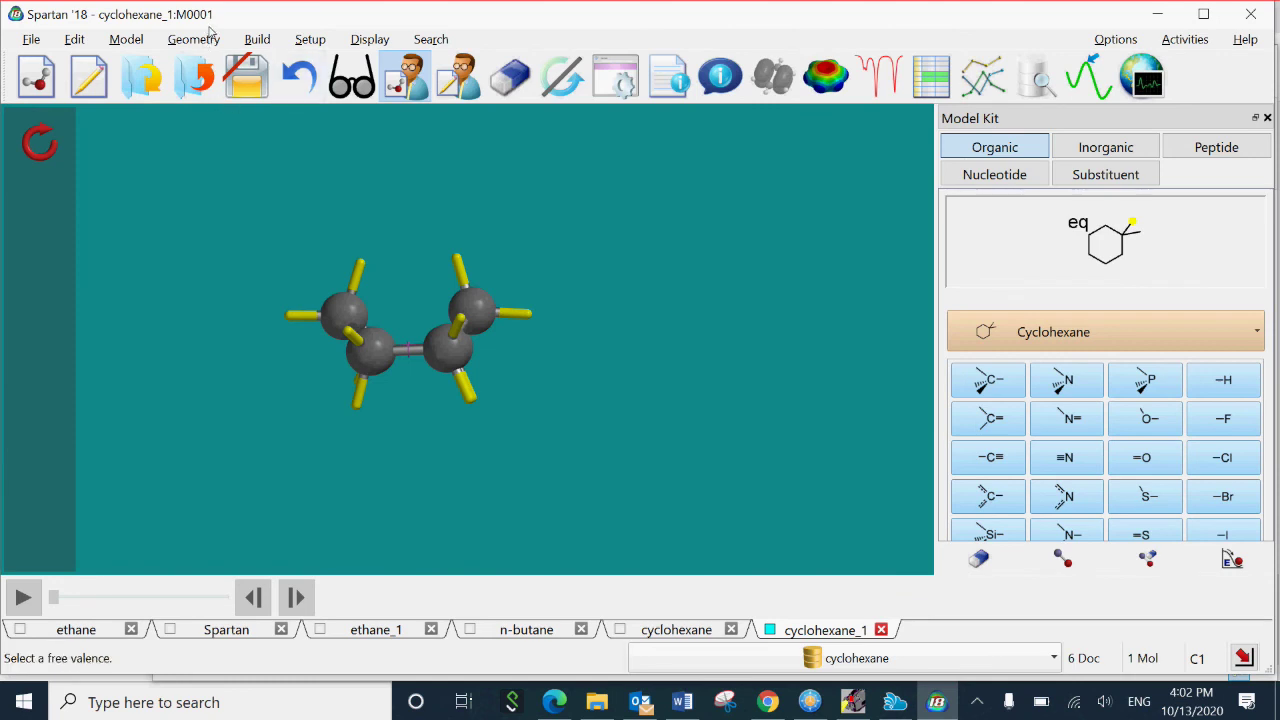
# - Run a ground-state, gas-phase equilibrium geometry calculation with semi-empirical PM3 on the cyclohexane_1 molecule and open its properties
pyautogui.click(310, 39)
pyautogui.click(340, 57)
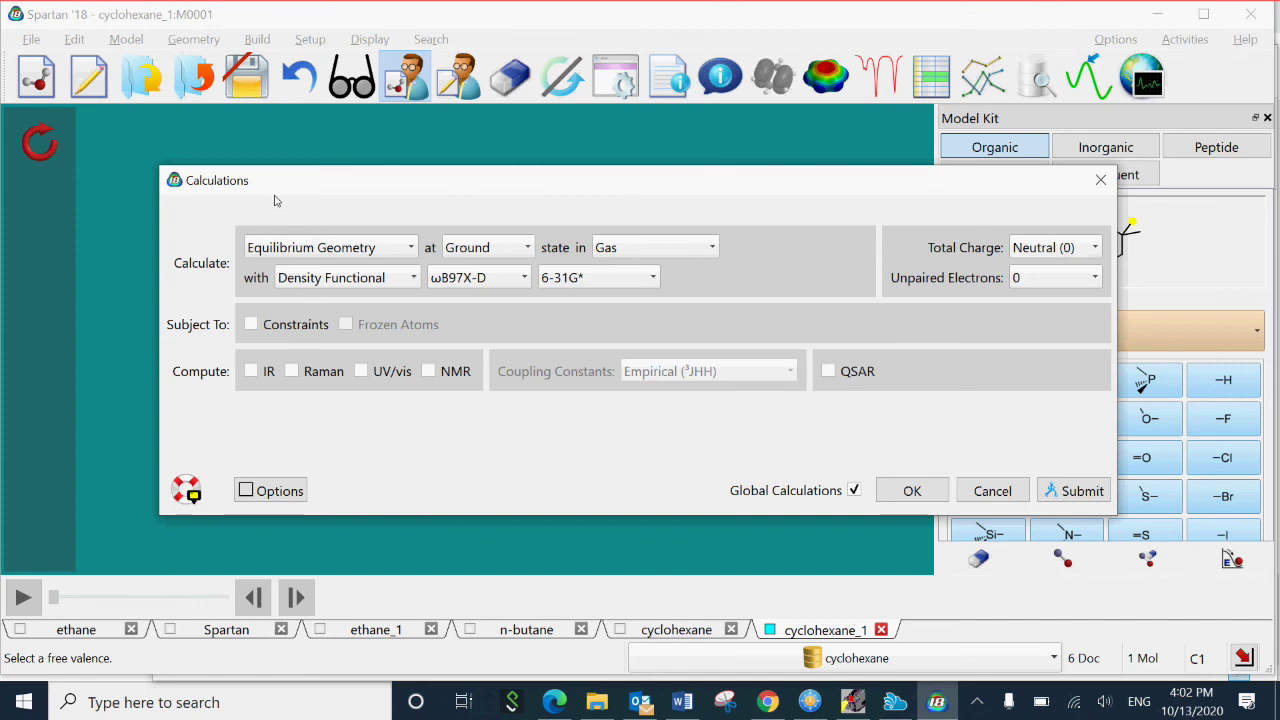
pyautogui.click(411, 278)
pyautogui.click(408, 238)
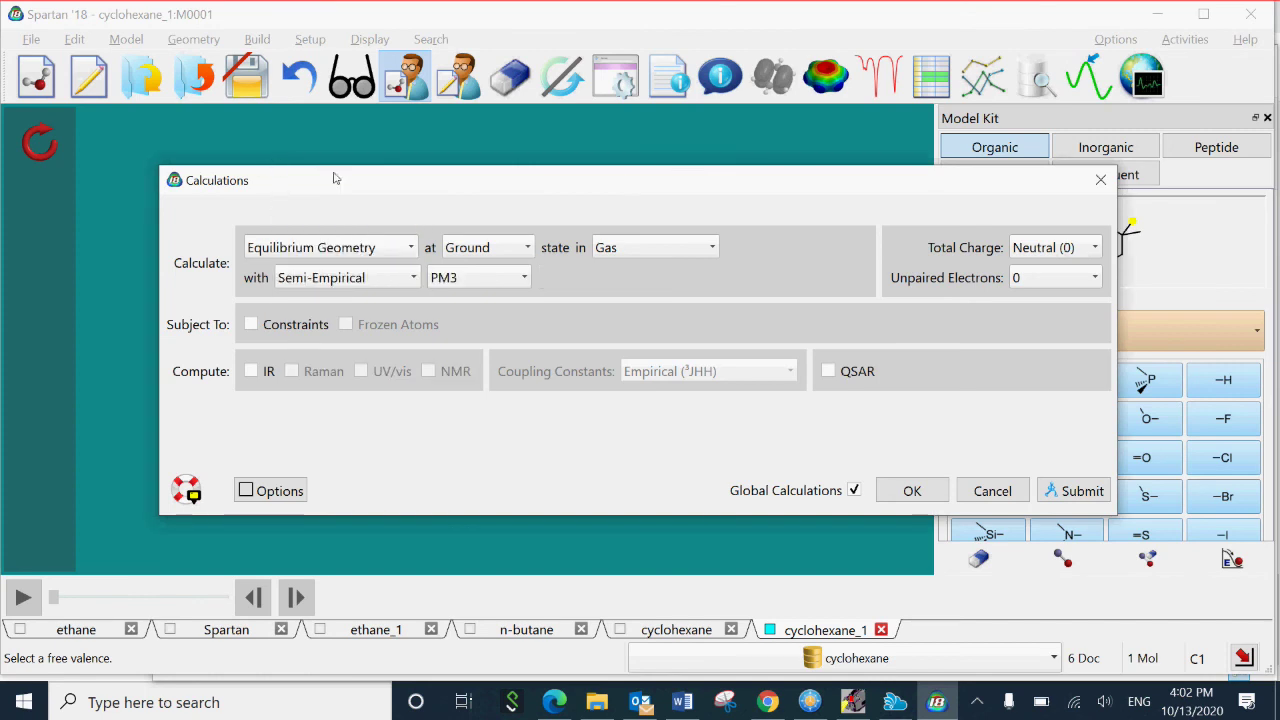
pyautogui.click(1076, 490)
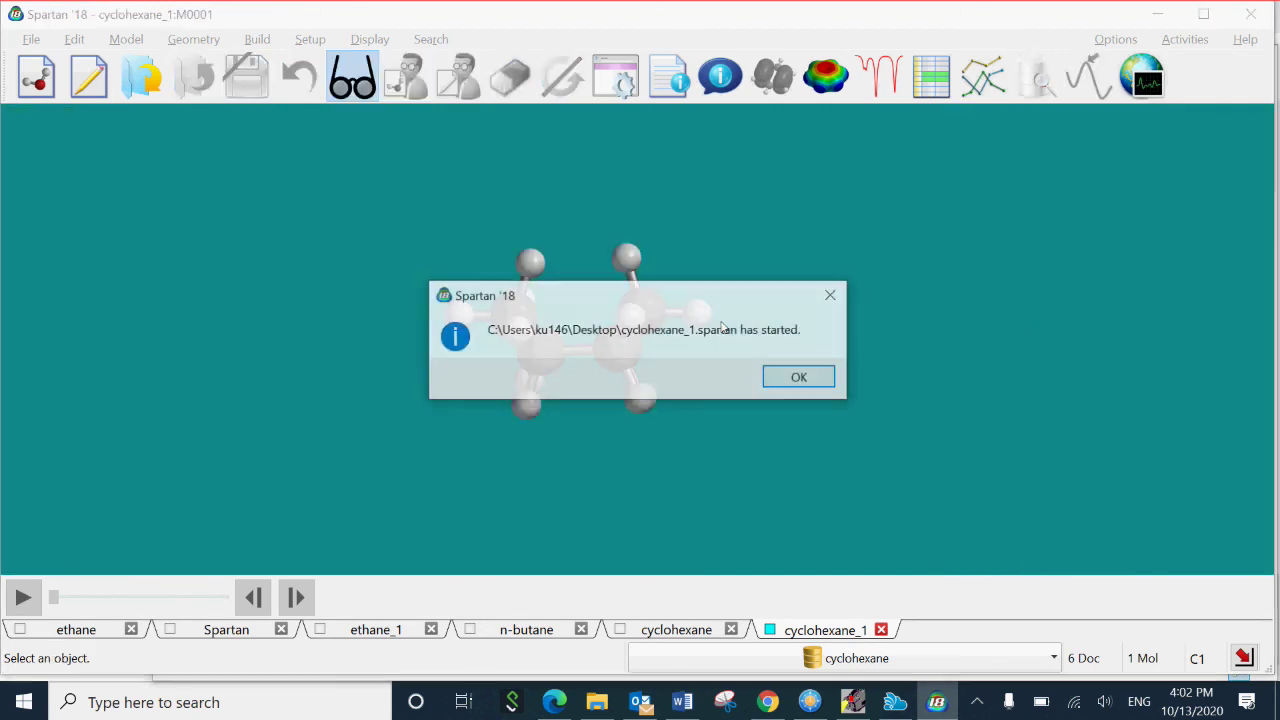
pyautogui.click(799, 377)
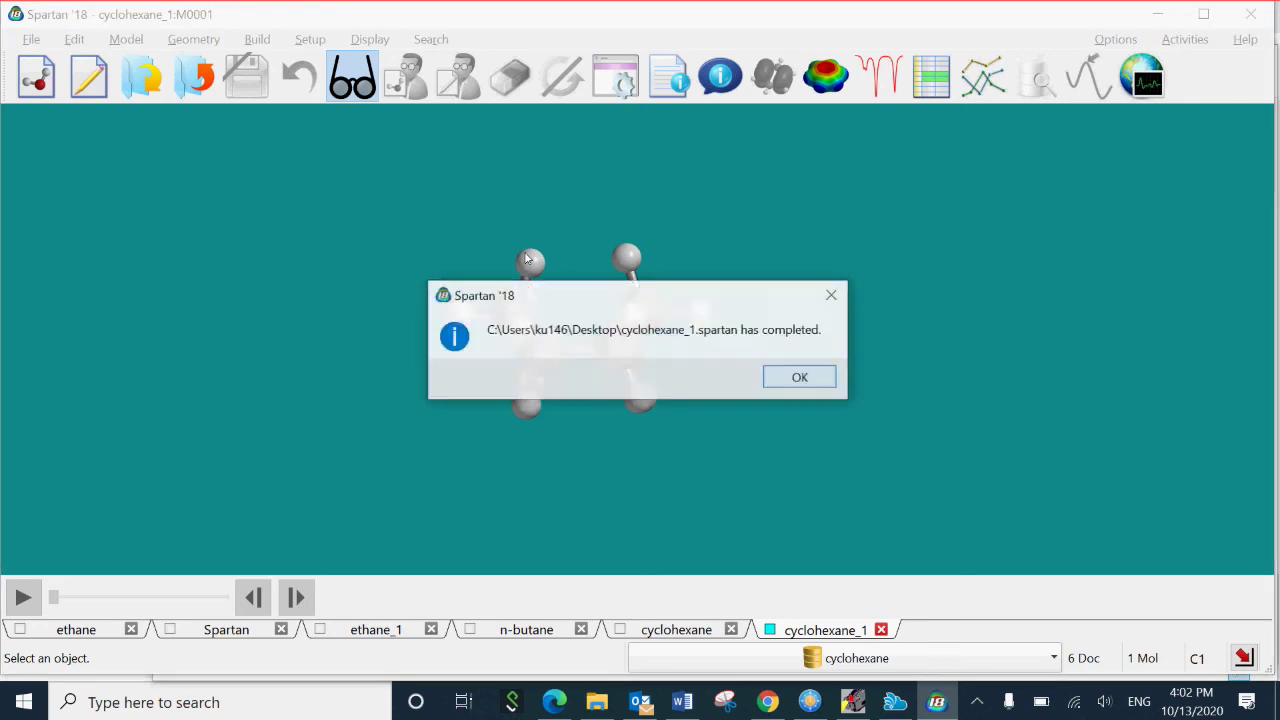
pyautogui.click(800, 377)
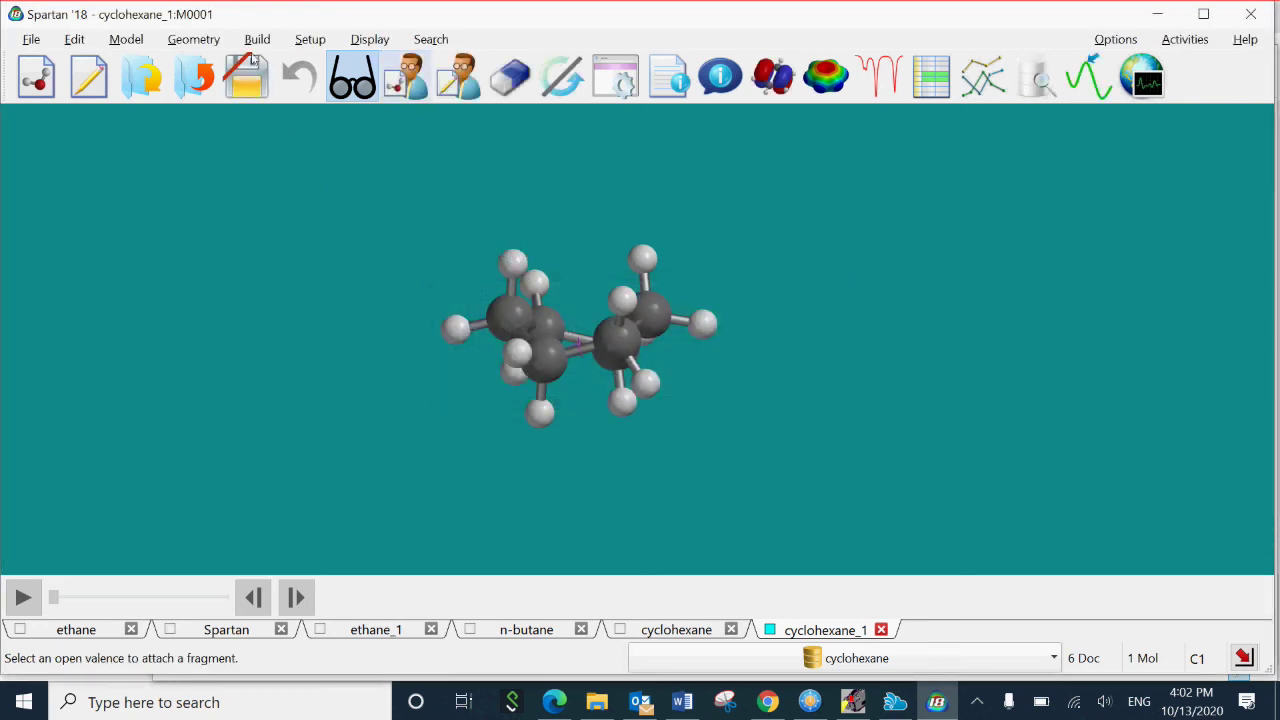
pyautogui.click(370, 39)
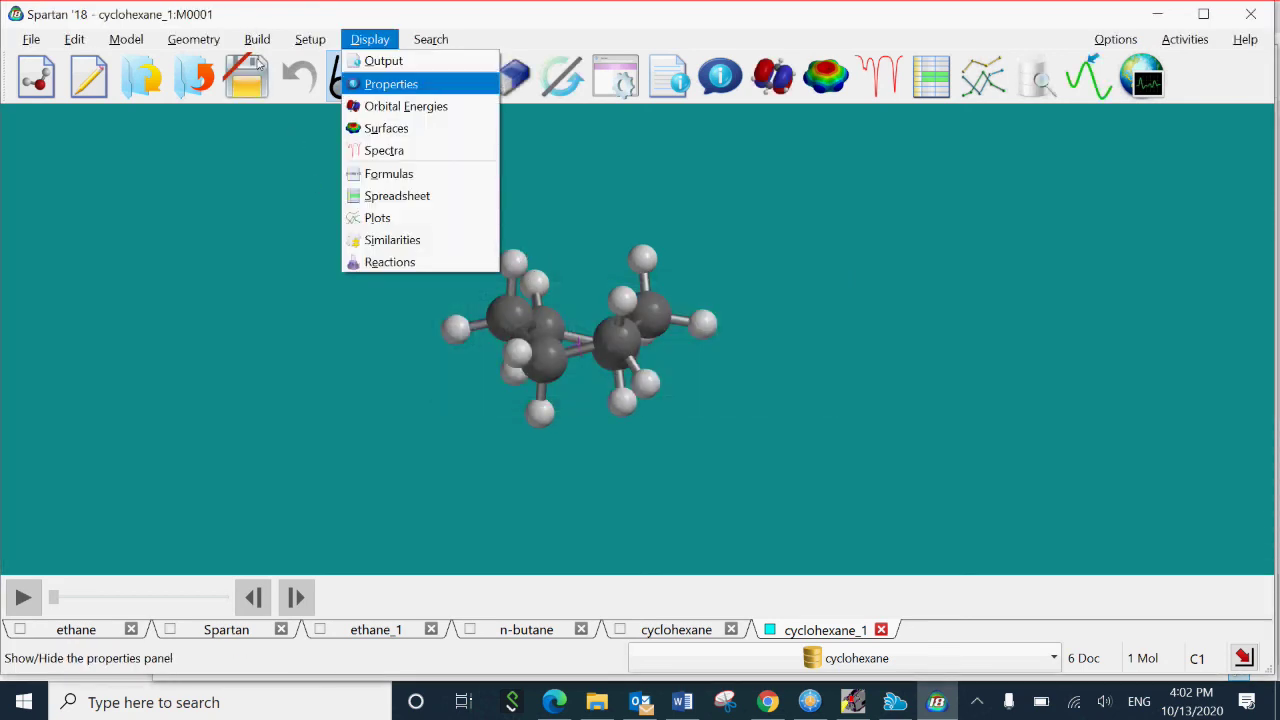
pyautogui.click(391, 84)
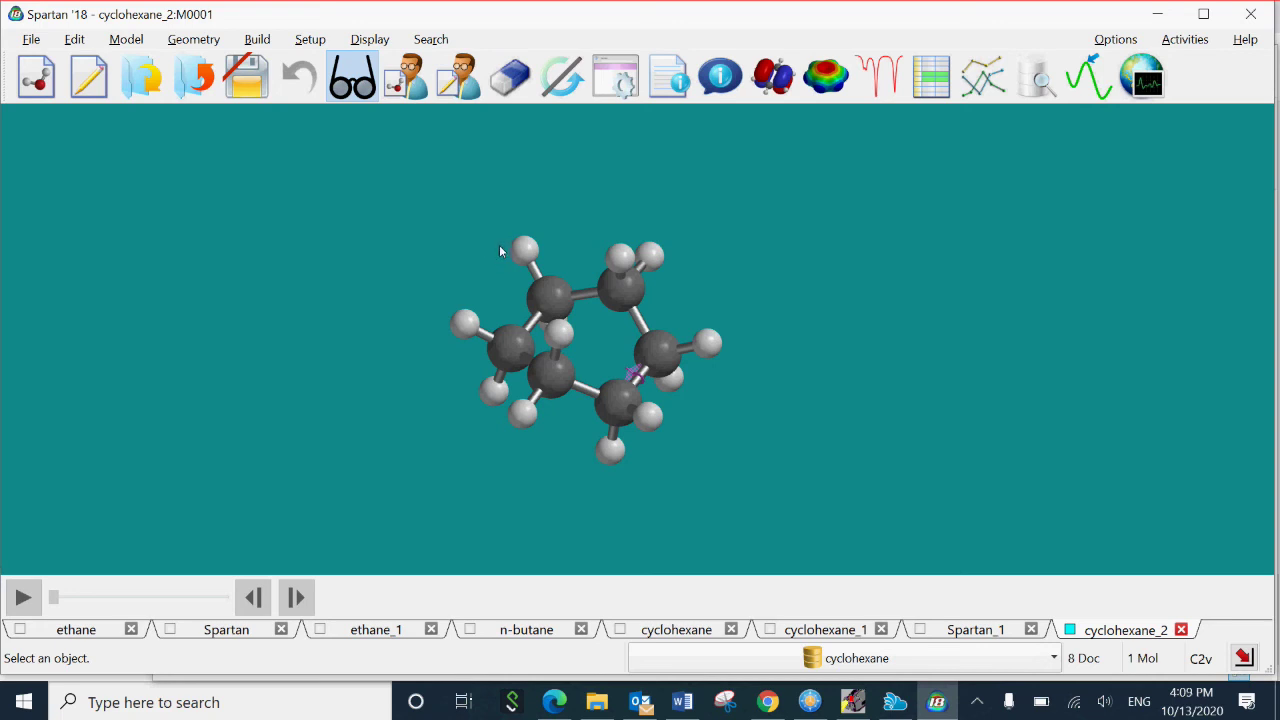
# - Measure the distance between the two flagpole hydrogens H13 and H3 of the boat cyclohexane in cyclohexane_2
pyautogui.moveTo(499, 251); pyautogui.dragTo(508, 212)
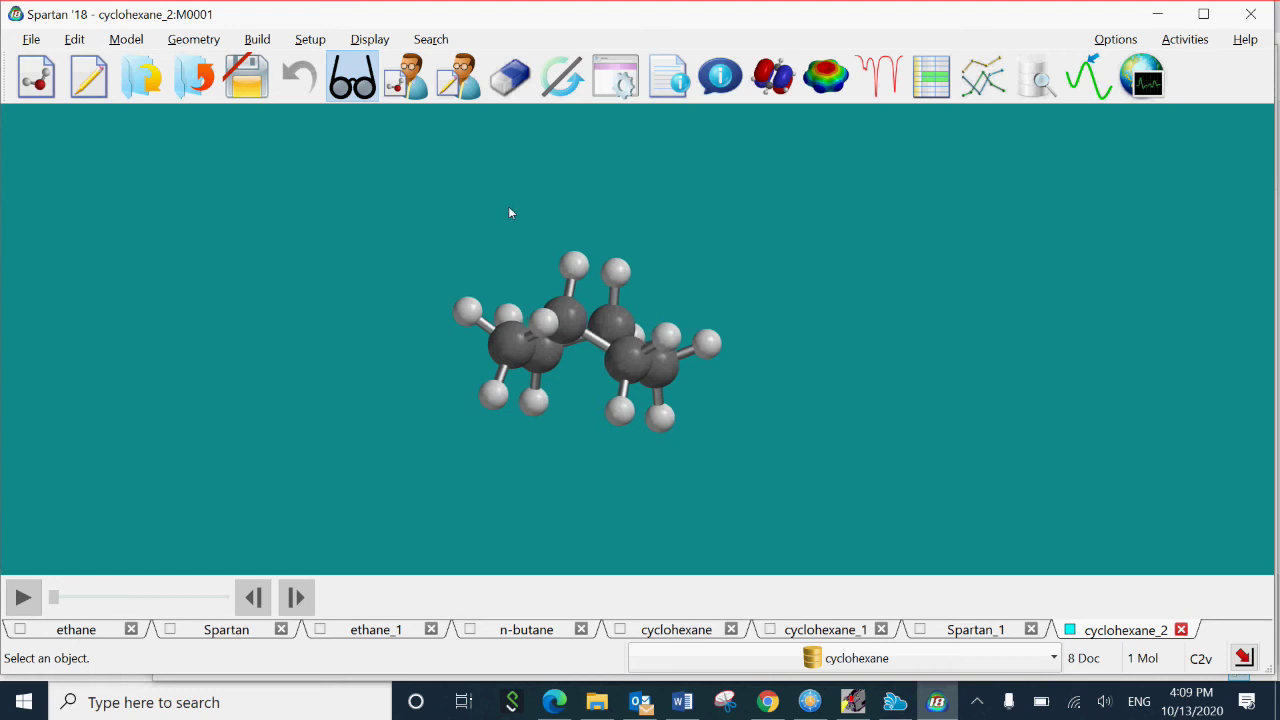
pyautogui.moveTo(508, 213); pyautogui.dragTo(451, 209)
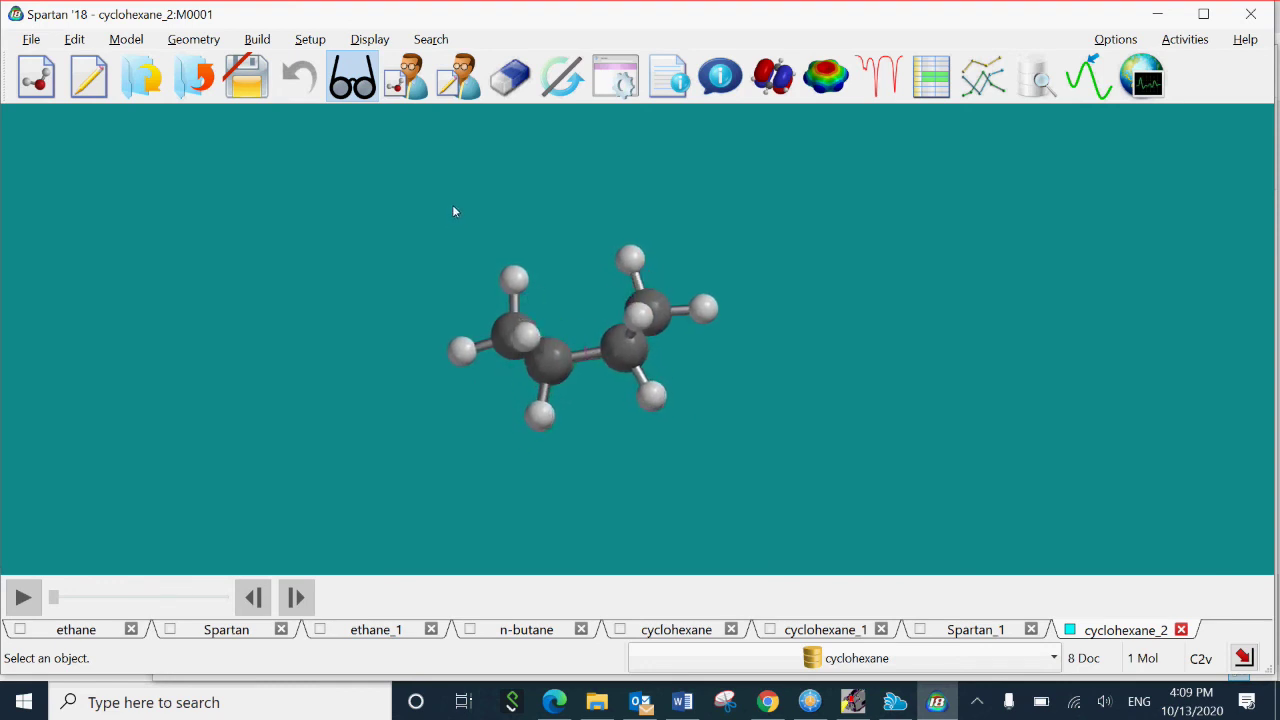
pyautogui.moveTo(453, 211); pyautogui.dragTo(459, 205)
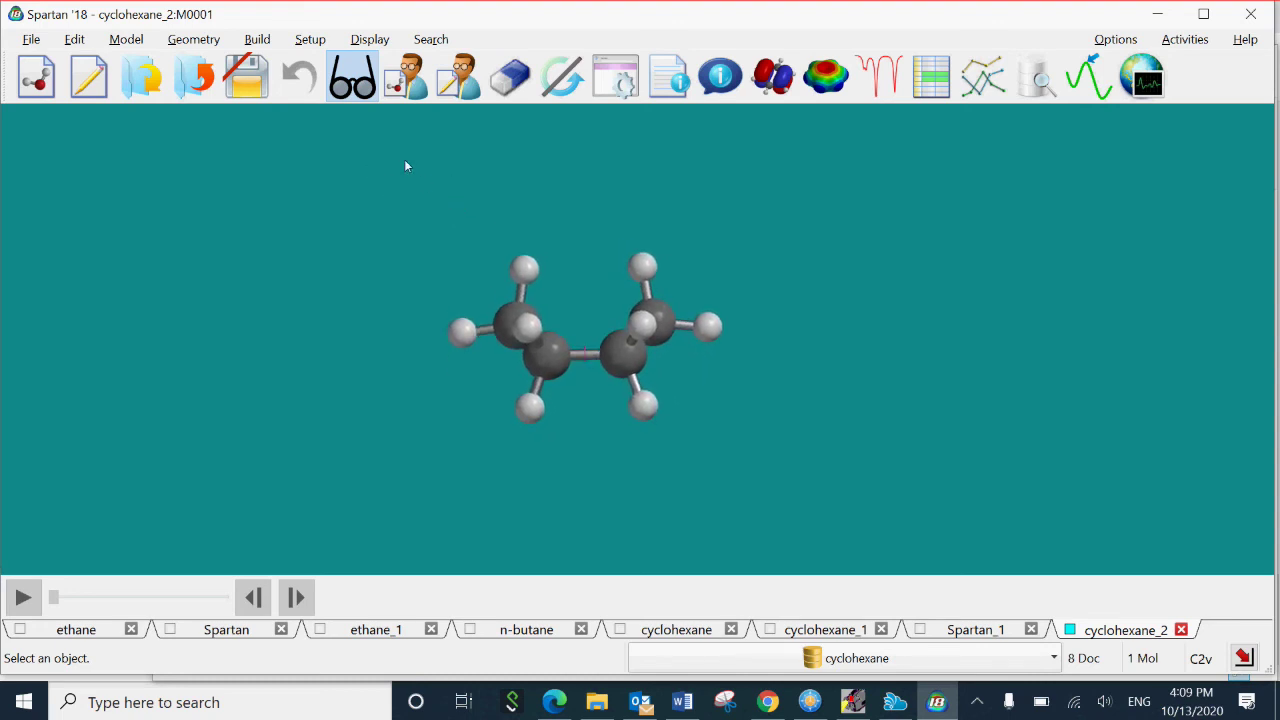
pyautogui.moveTo(441, 267); pyautogui.dragTo(440, 283)
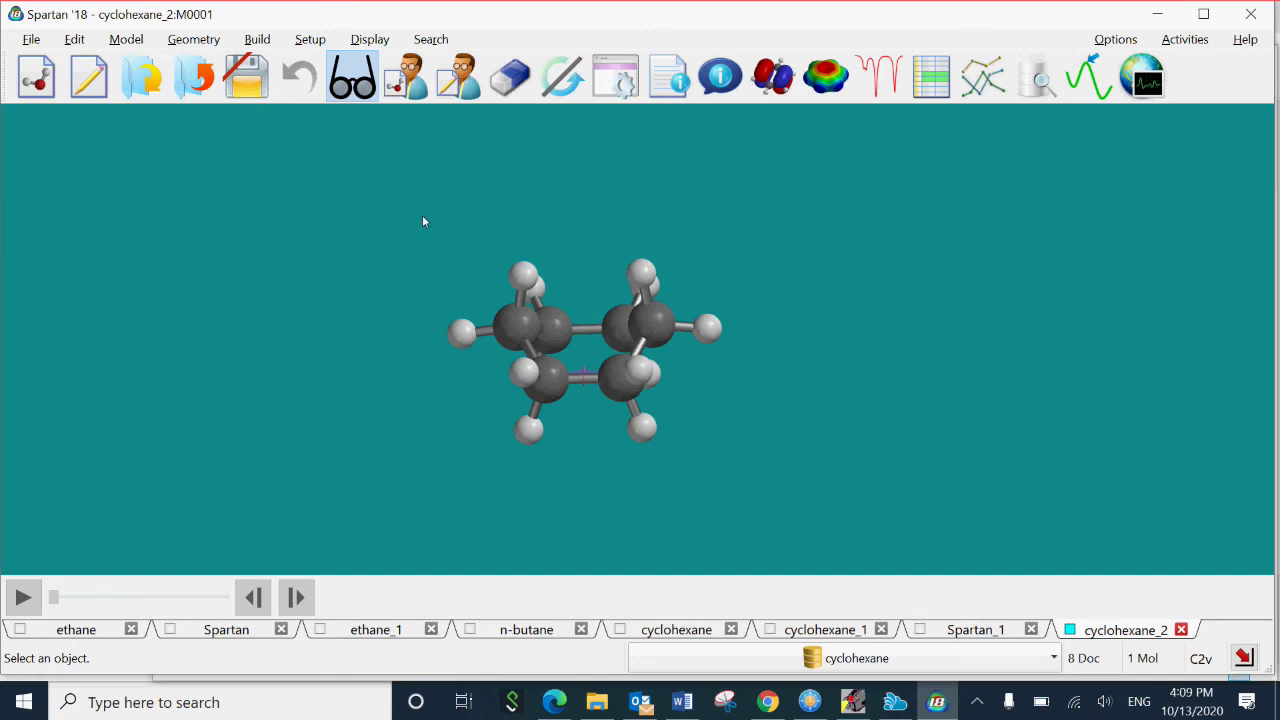
pyautogui.moveTo(492, 258); pyautogui.dragTo(491, 240)
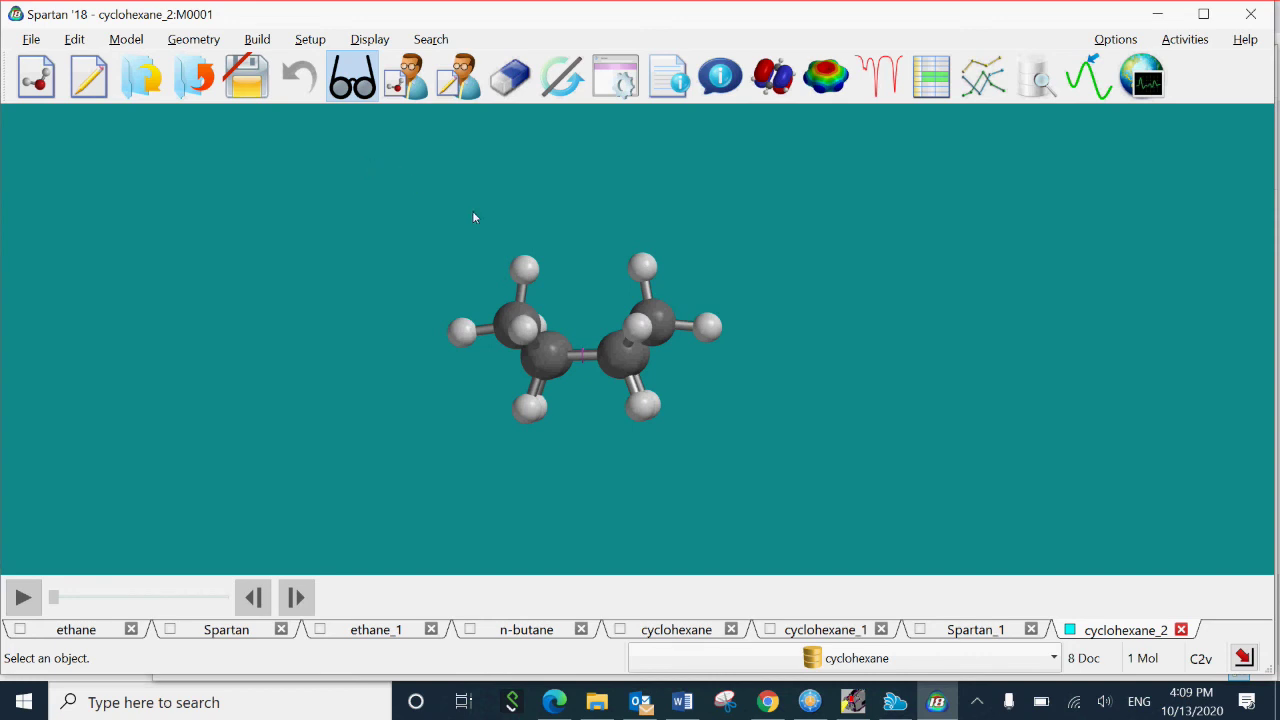
pyautogui.moveTo(527, 245); pyautogui.dragTo(524, 246)
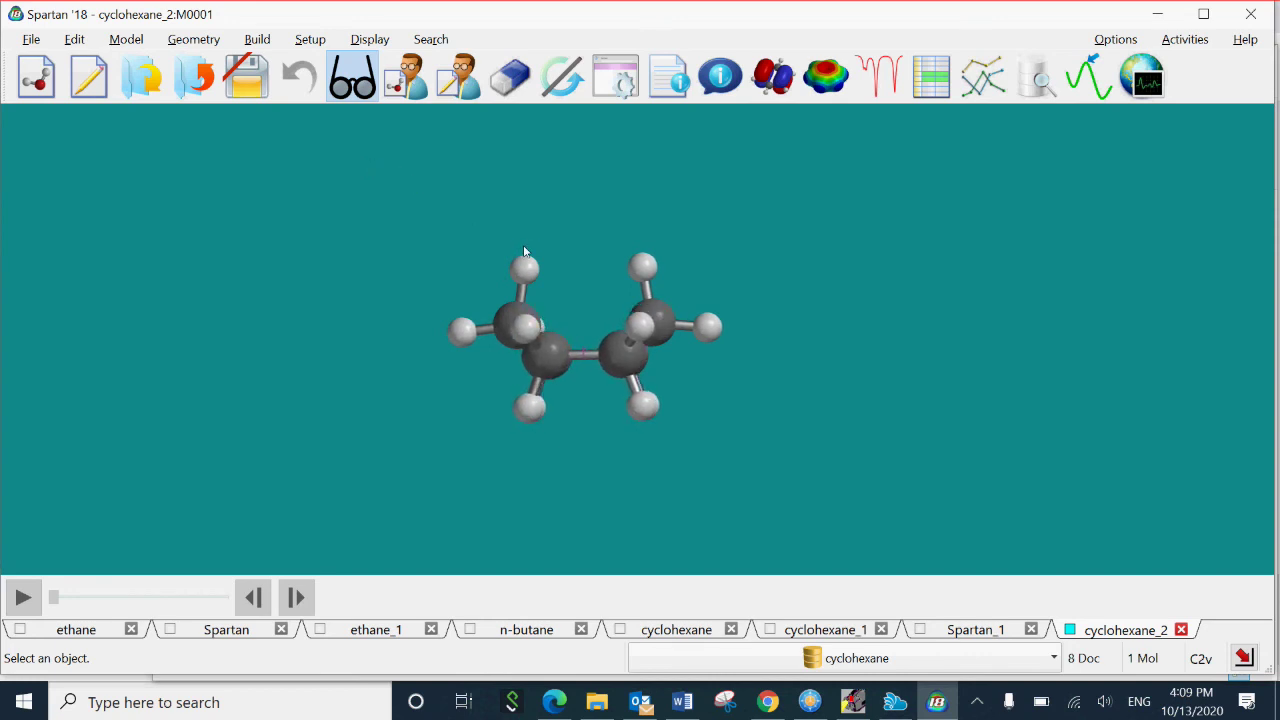
pyautogui.moveTo(524, 251); pyautogui.dragTo(526, 250)
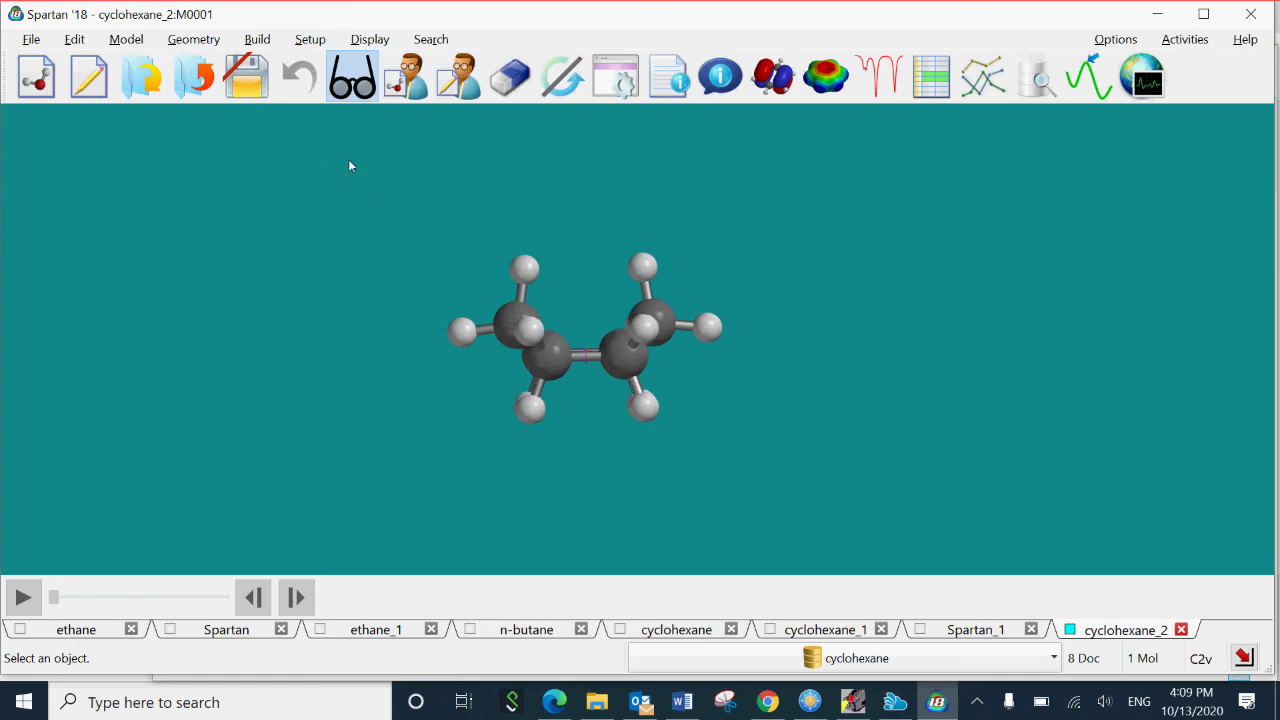
pyautogui.hotkey('alt', 'g')
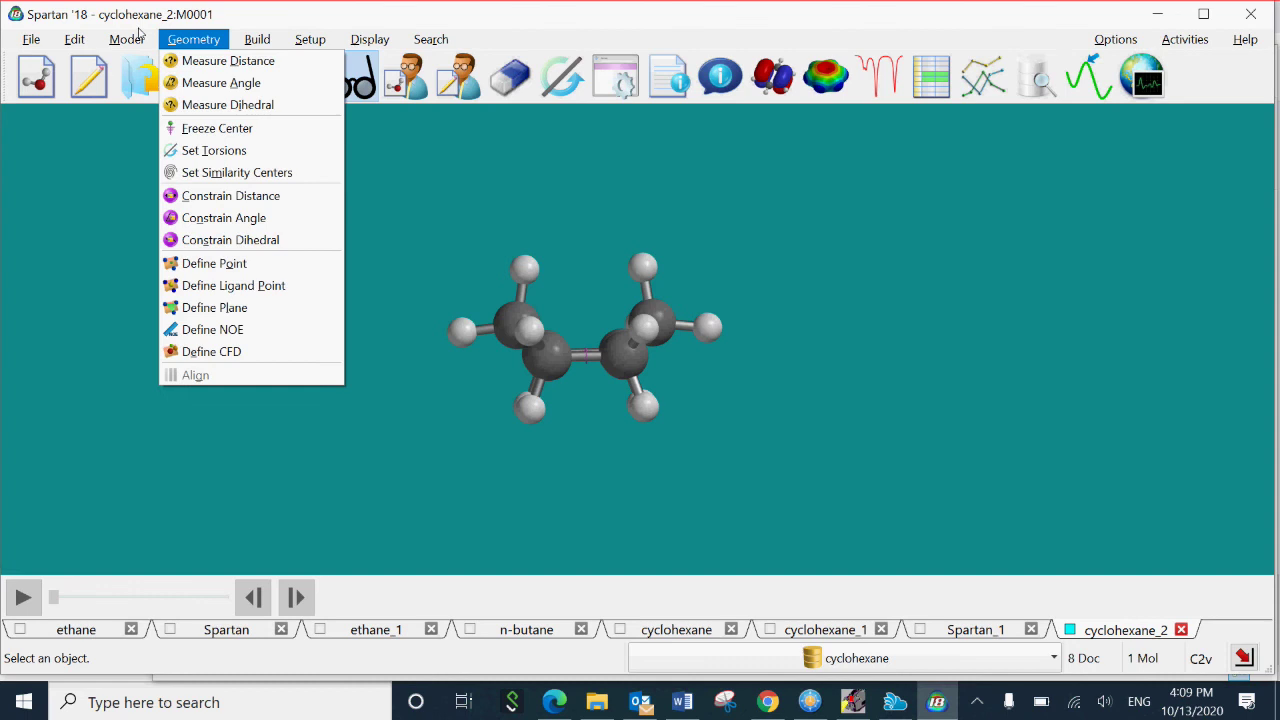
pyautogui.press('Return')
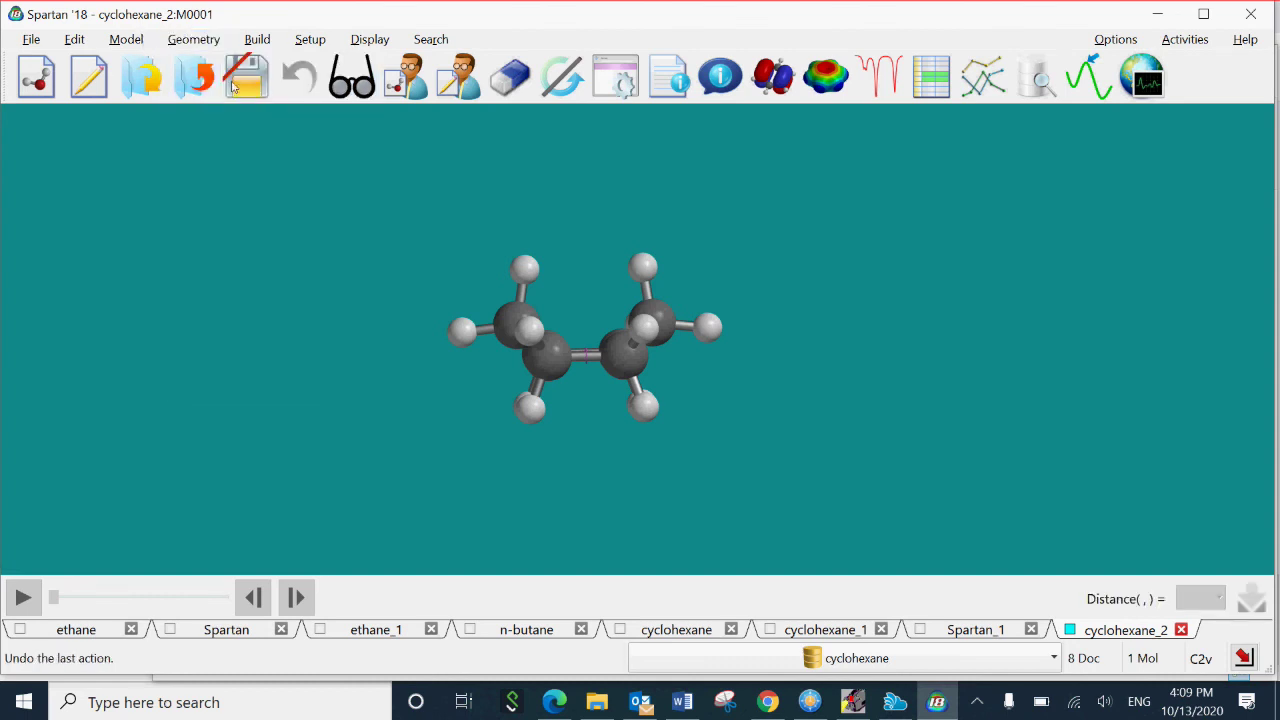
pyautogui.click(524, 267)
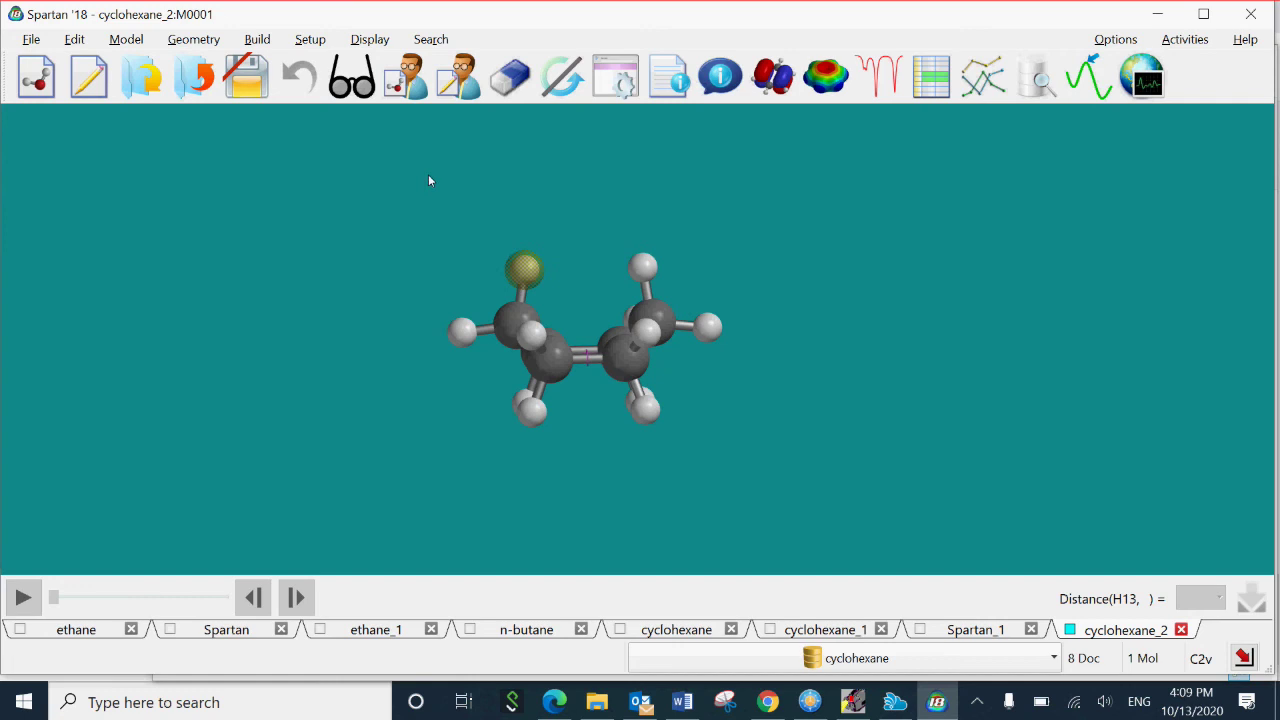
pyautogui.click(642, 267)
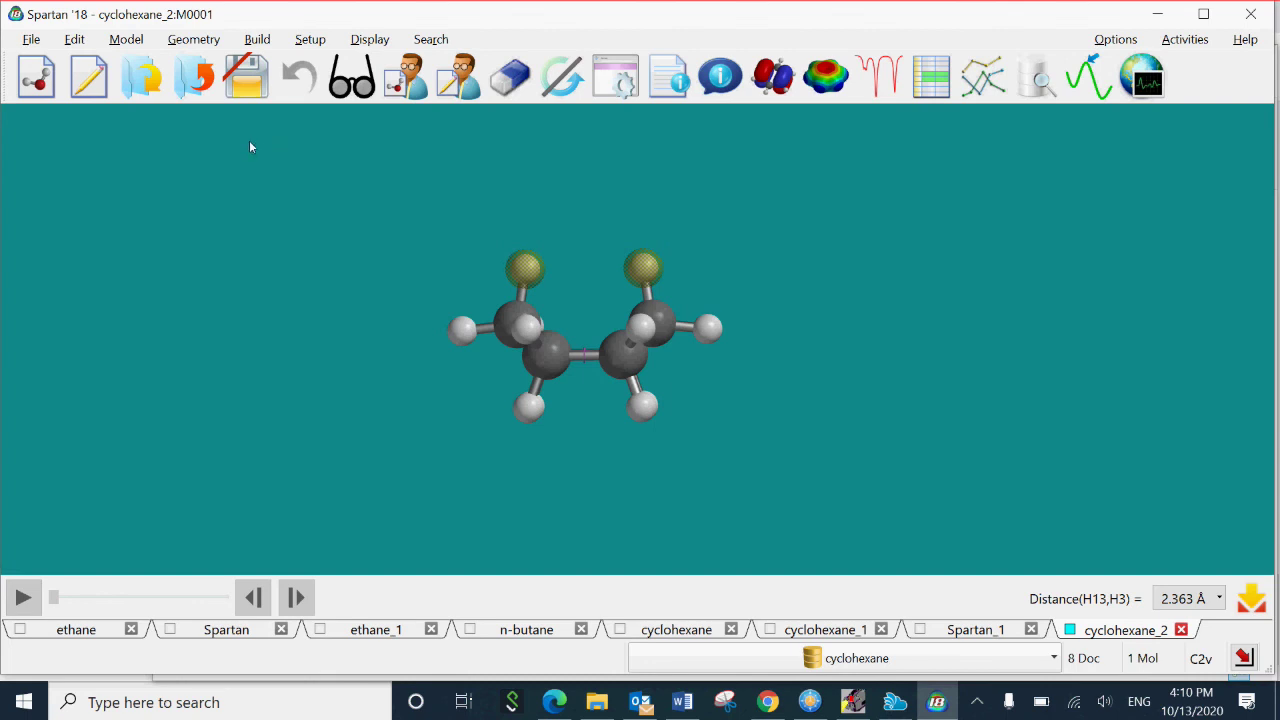
pyautogui.click(352, 77)
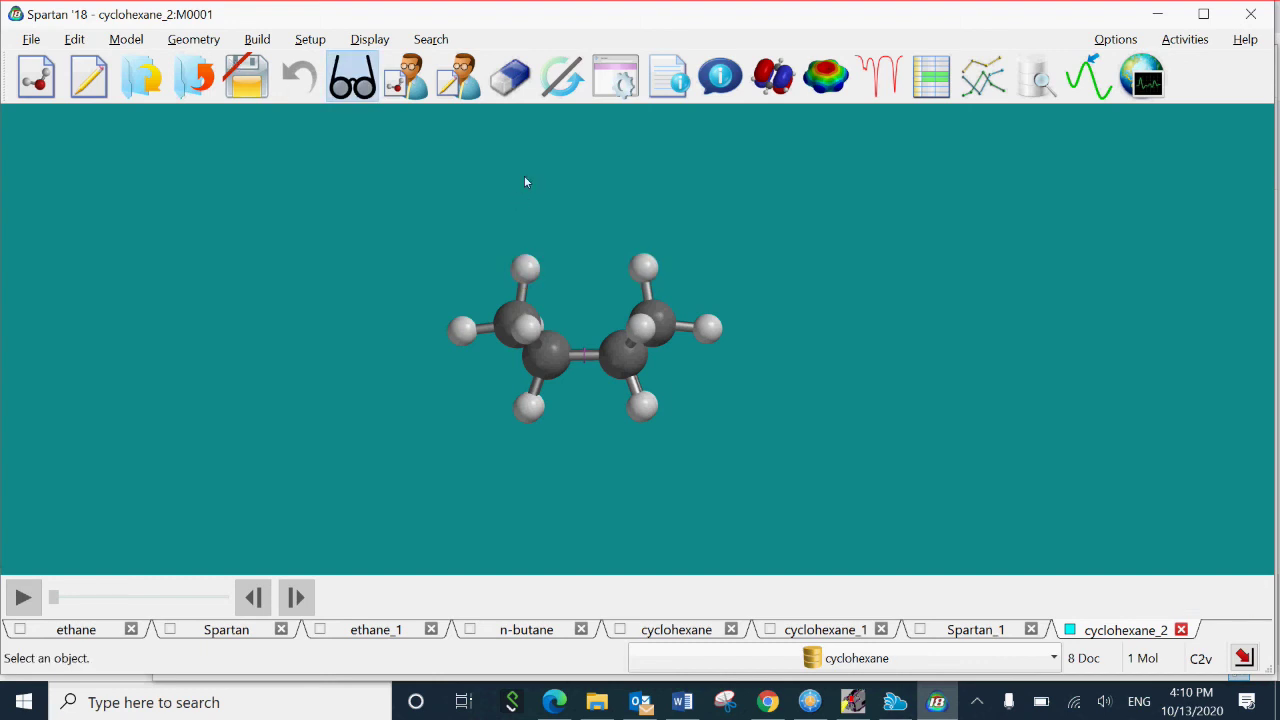
pyautogui.moveTo(511, 183); pyautogui.dragTo(437, 213)
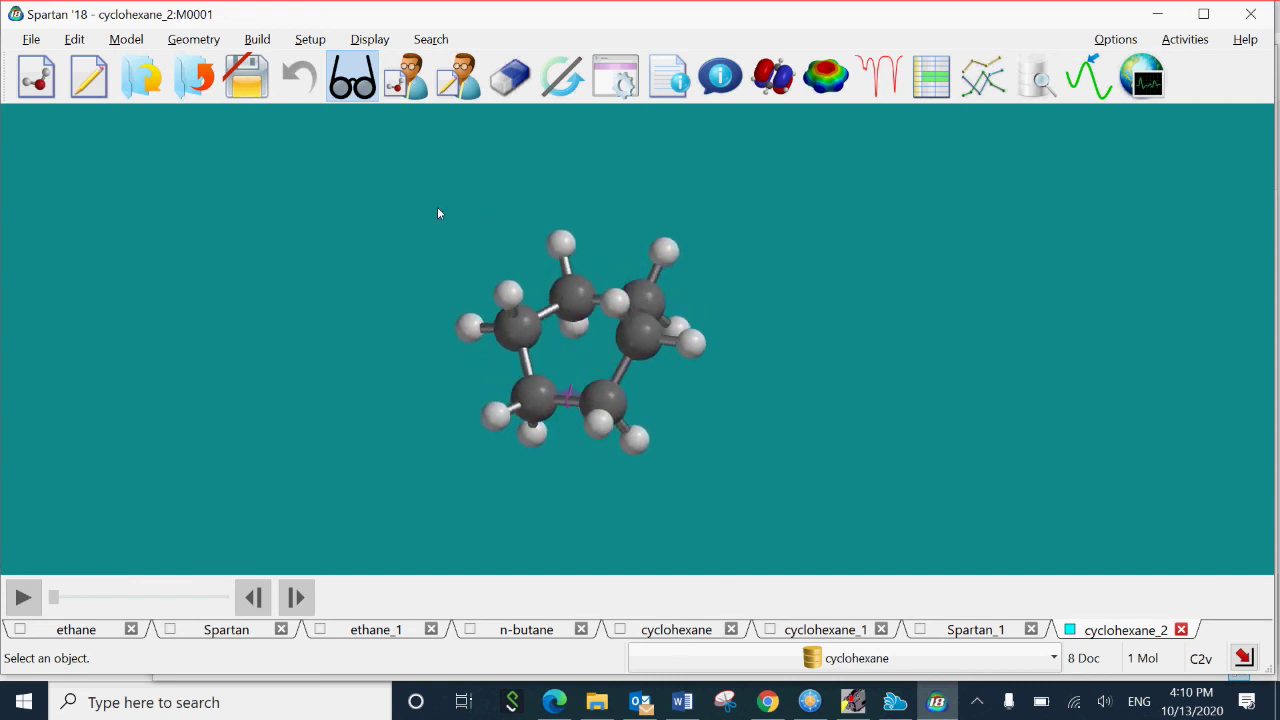
pyautogui.moveTo(477, 270); pyautogui.dragTo(471, 247)
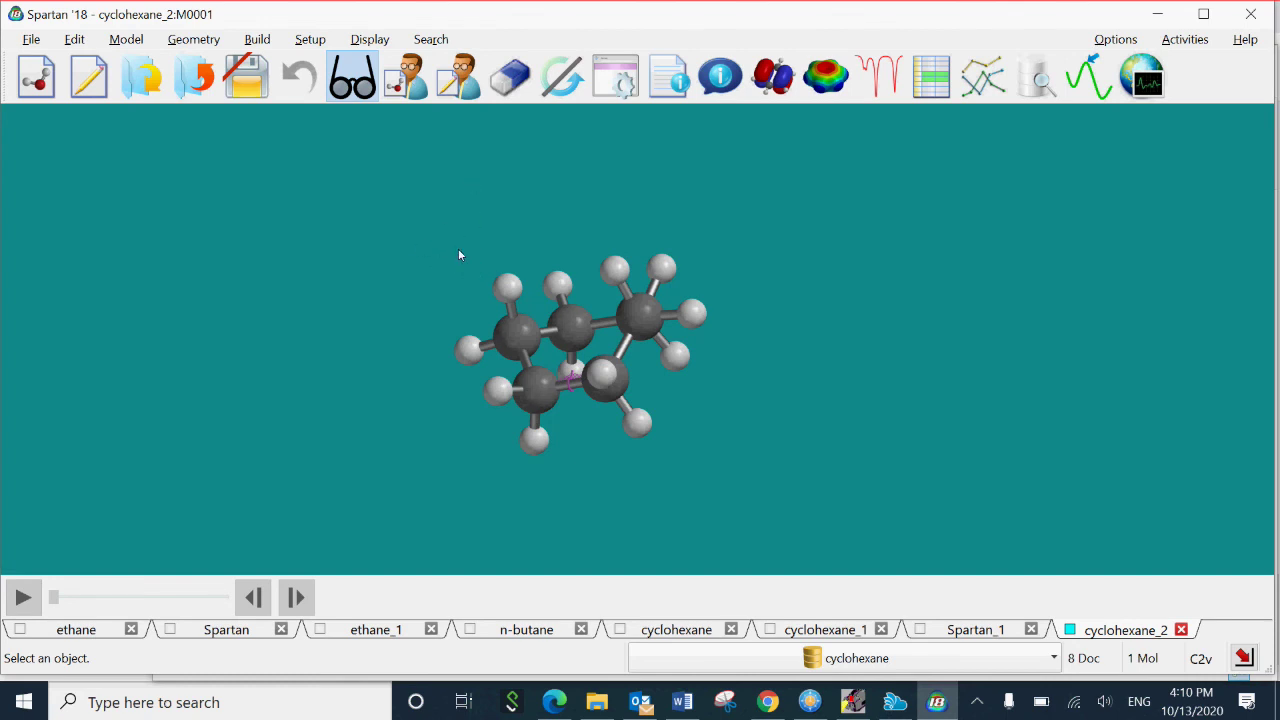
pyautogui.moveTo(468, 254); pyautogui.dragTo(418, 264)
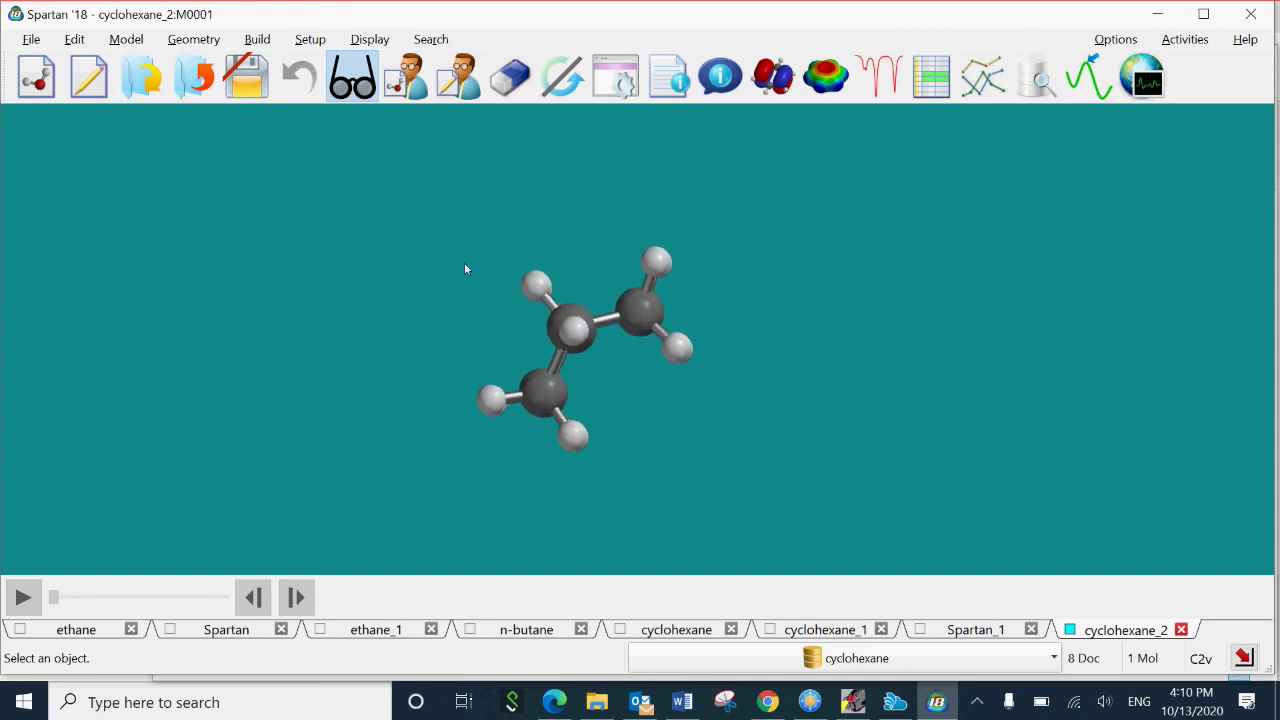
pyautogui.moveTo(455, 267); pyautogui.dragTo(408, 281)
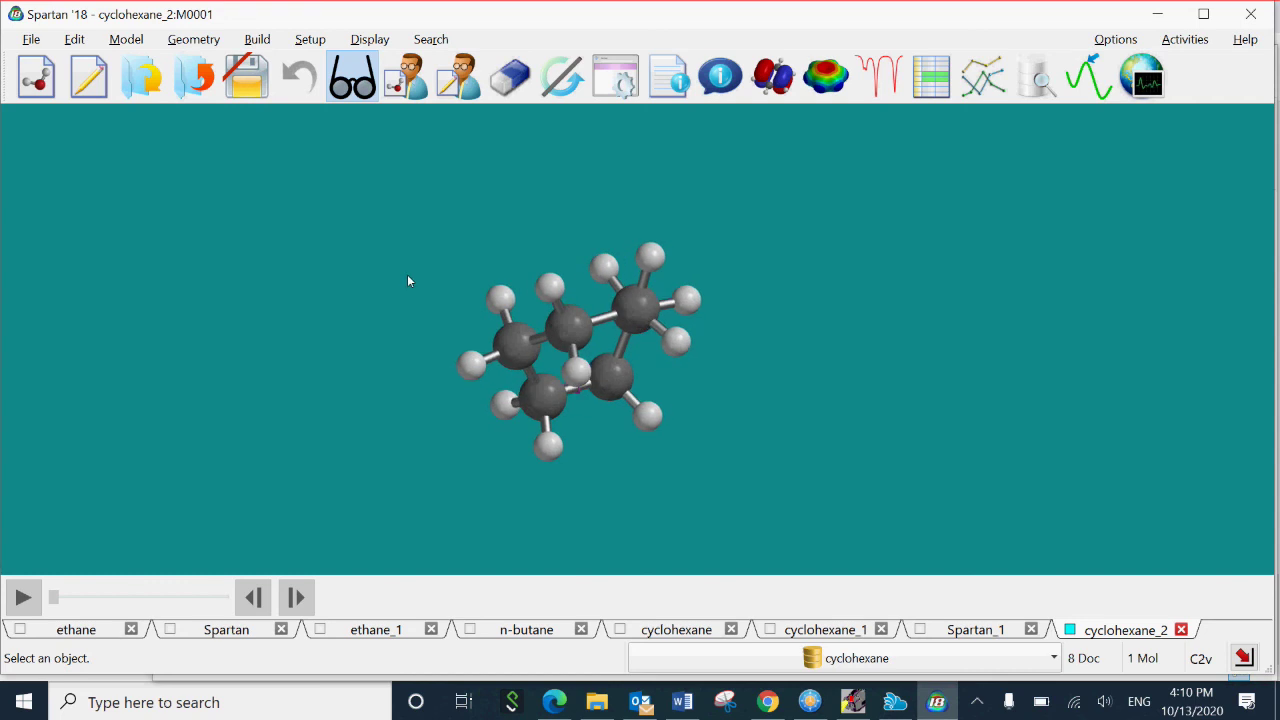
pyautogui.moveTo(408, 281); pyautogui.dragTo(133, 275)
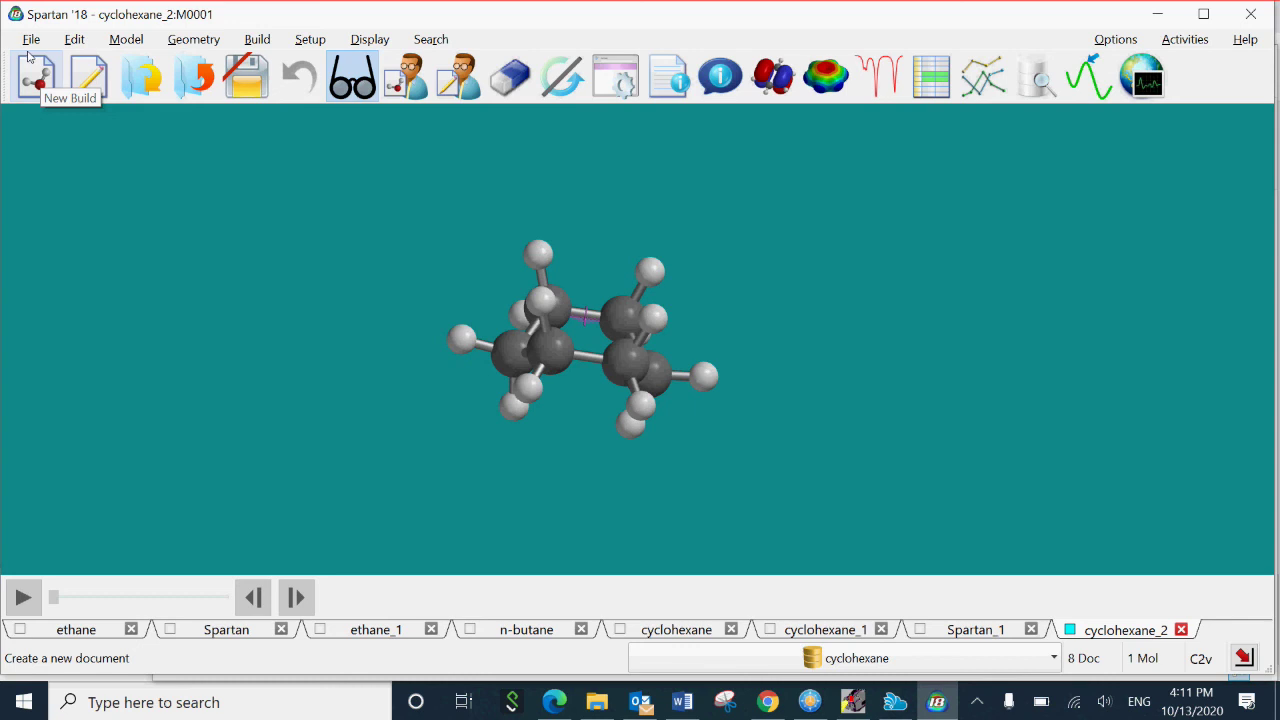
# - Start a new build and place a cyclohexane ring in it, oriented to show its chair form from the side
pyautogui.click(30, 57)
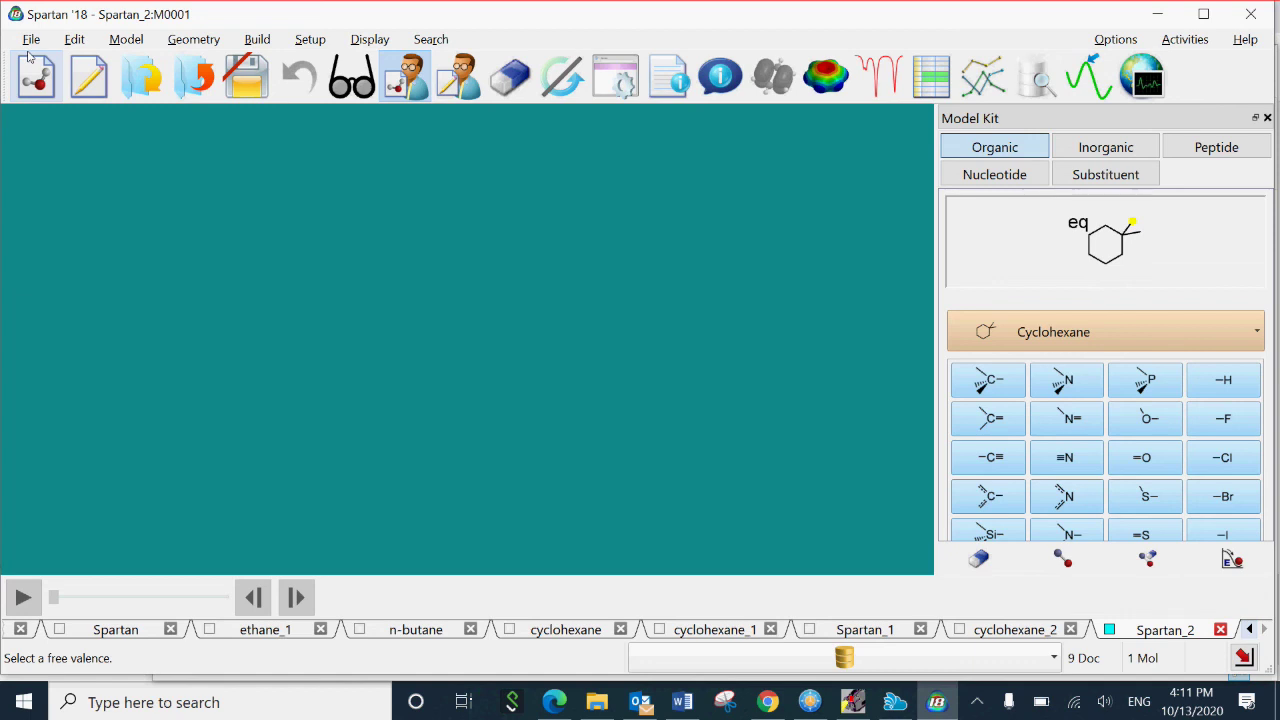
pyautogui.click(272, 186)
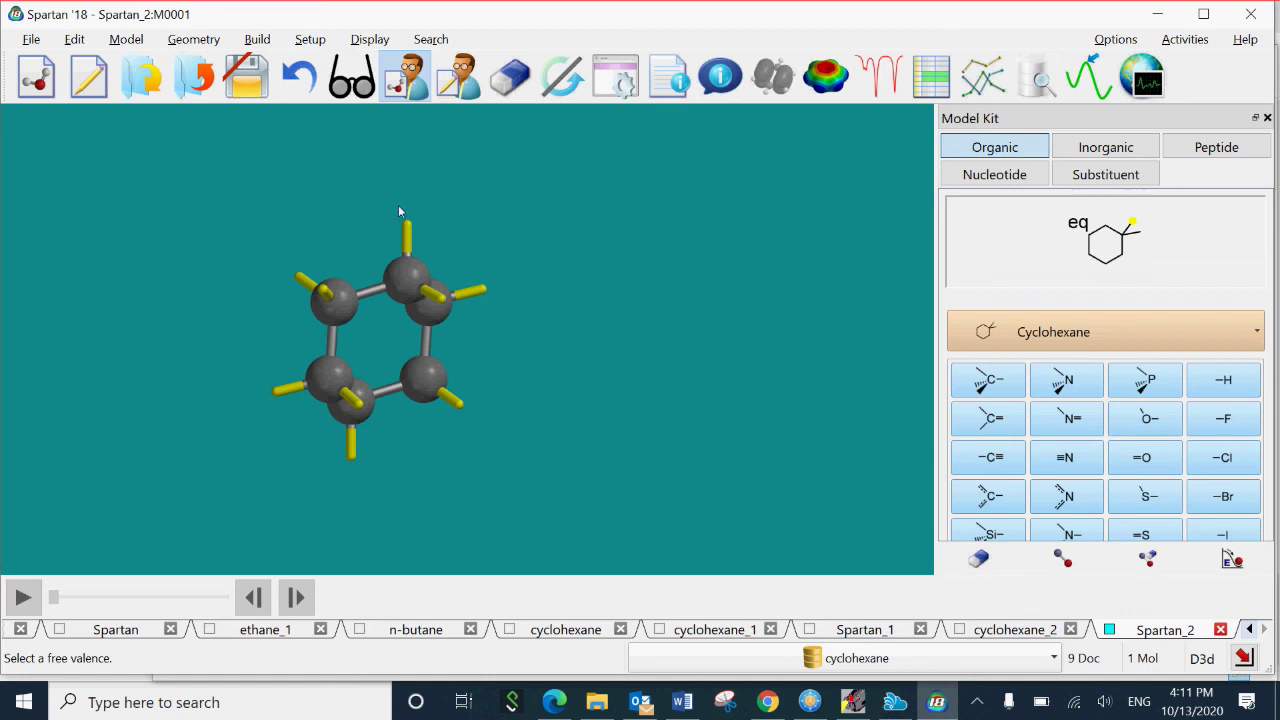
pyautogui.moveTo(383, 203); pyautogui.dragTo(433, 223)
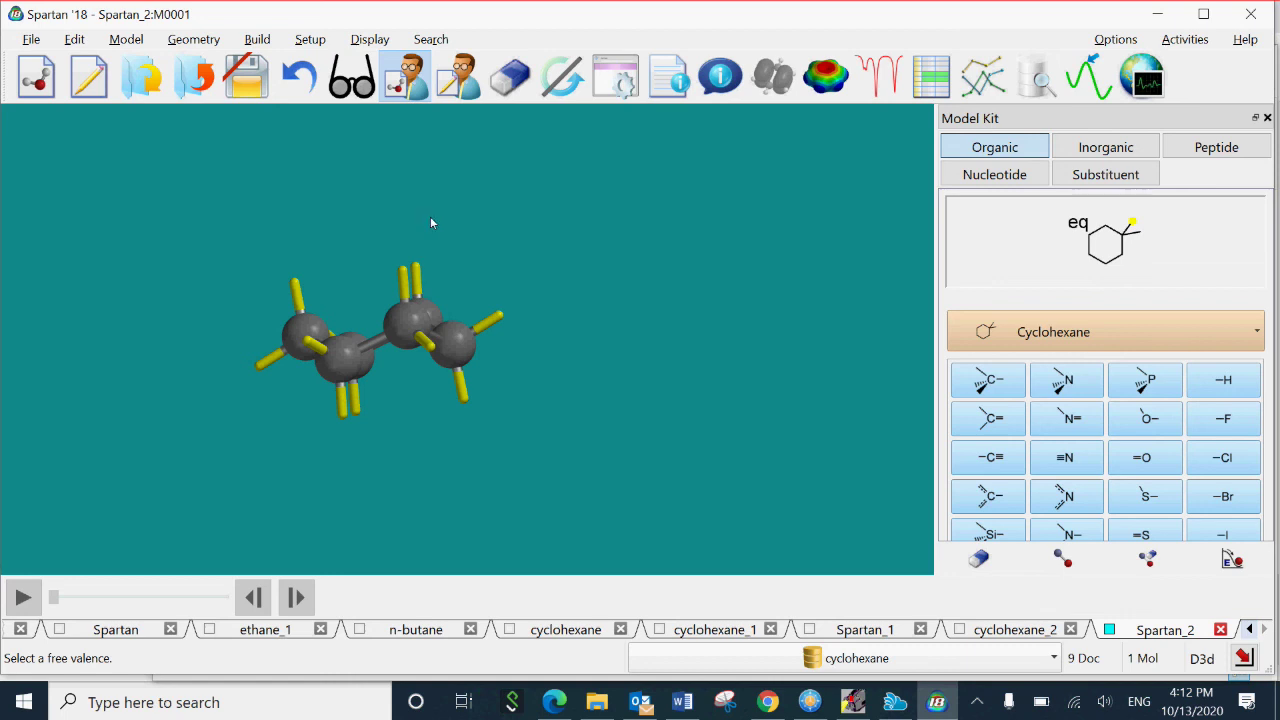
# - Add sp³ carbons as axial methyl groups on opposite ring carbons of the chair cyclohexane to build trans-1,4-dimethylcyclohexane
pyautogui.moveTo(393, 234); pyautogui.dragTo(353, 240)
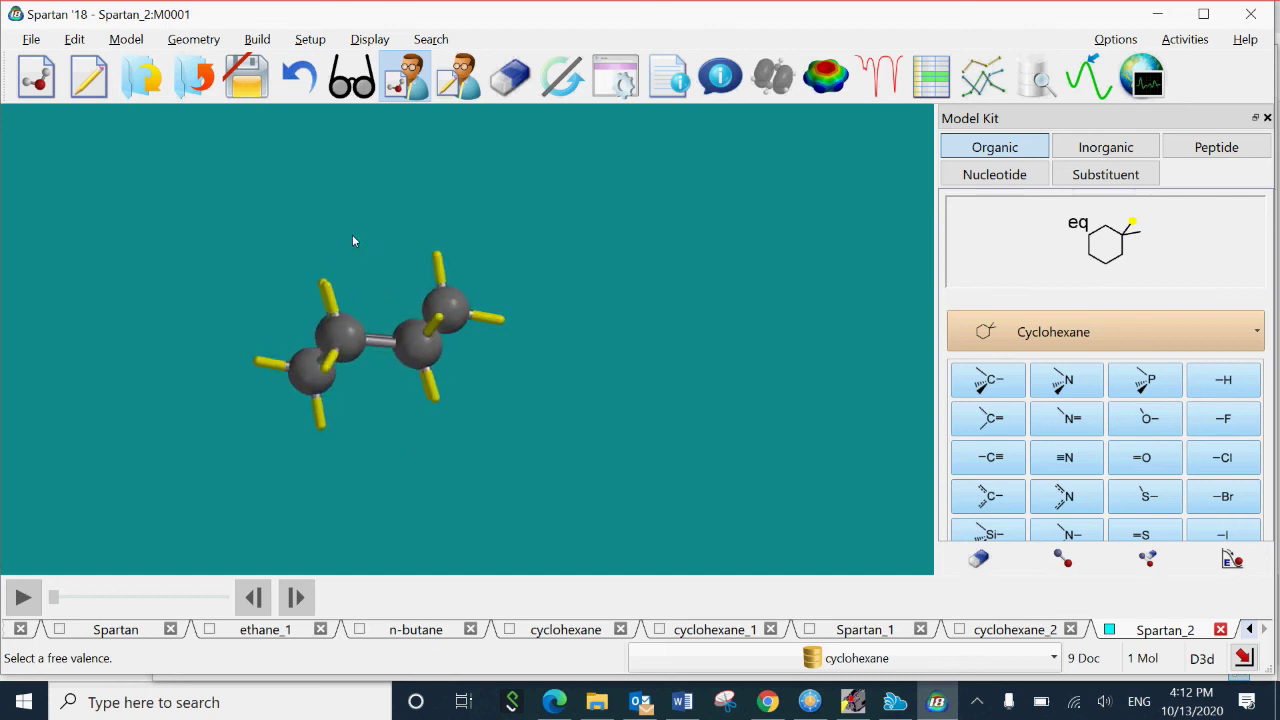
pyautogui.moveTo(360, 226)
pyautogui.mouseDown()
pyautogui.moveTo(360, 237)
pyautogui.moveTo(361, 216)
pyautogui.mouseUp()
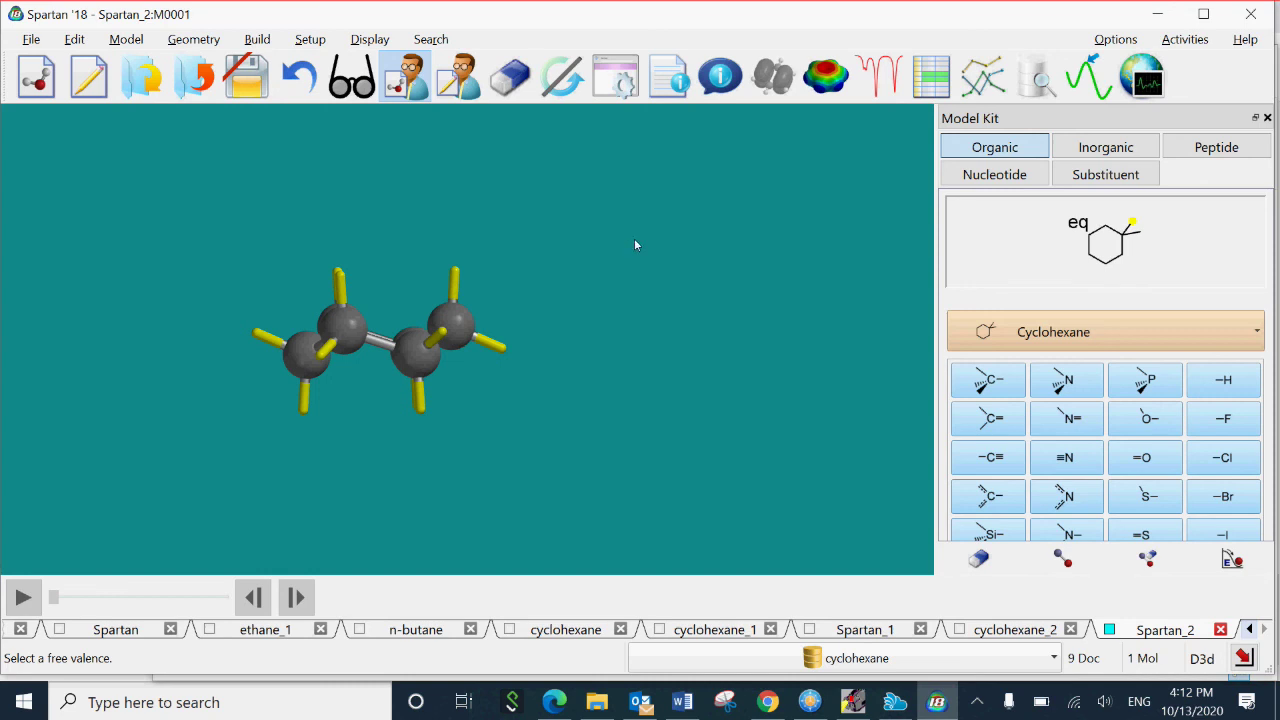
pyautogui.click(664, 252)
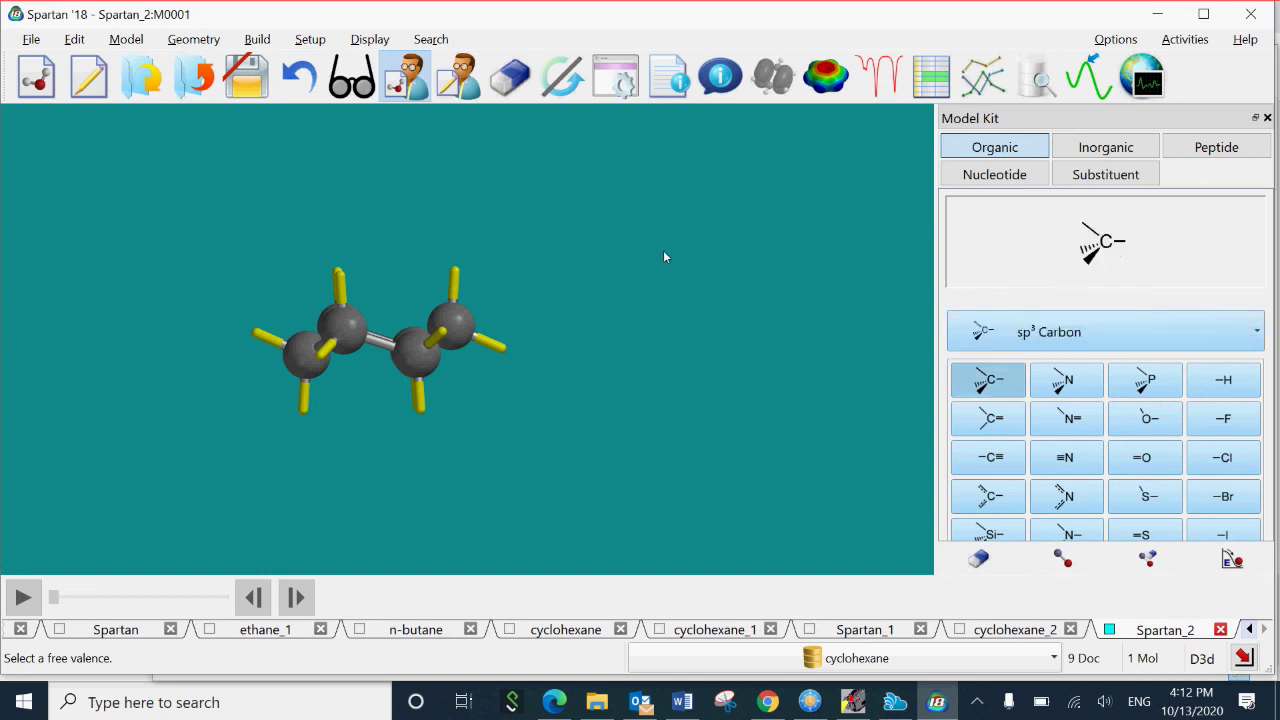
pyautogui.click(305, 179)
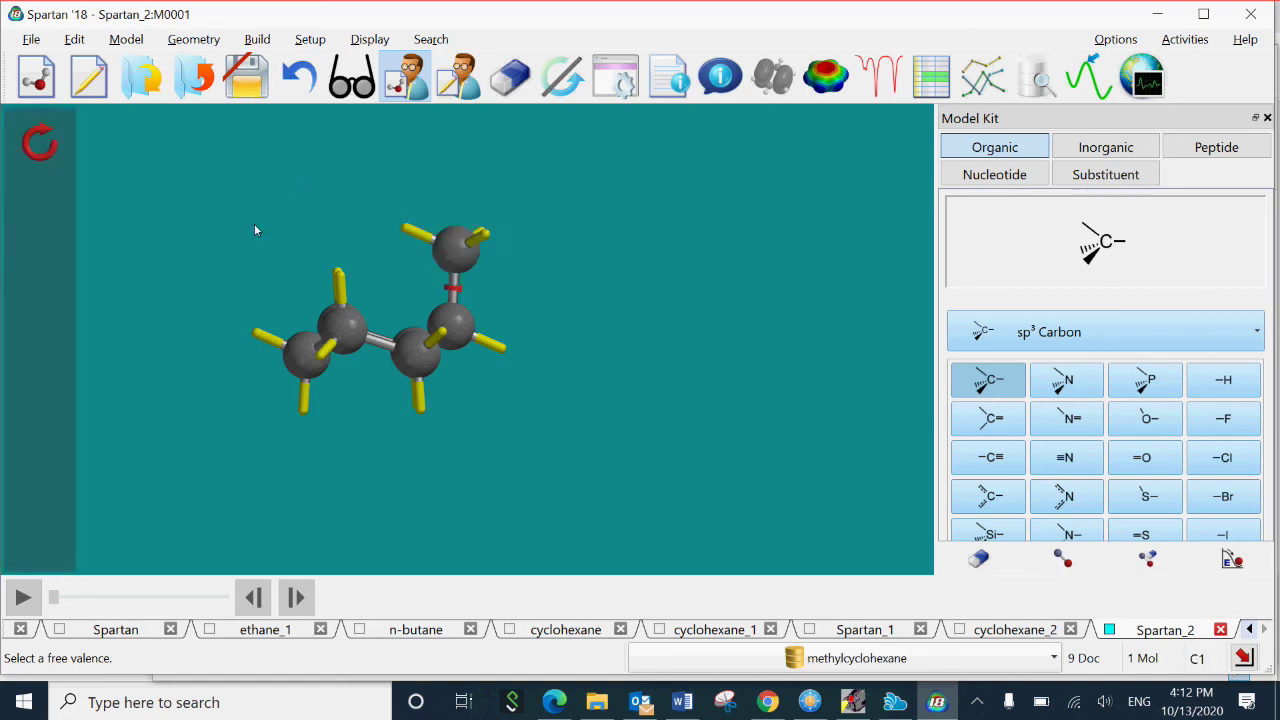
pyautogui.click(205, 272)
pyautogui.moveTo(227, 253); pyautogui.dragTo(237, 269)
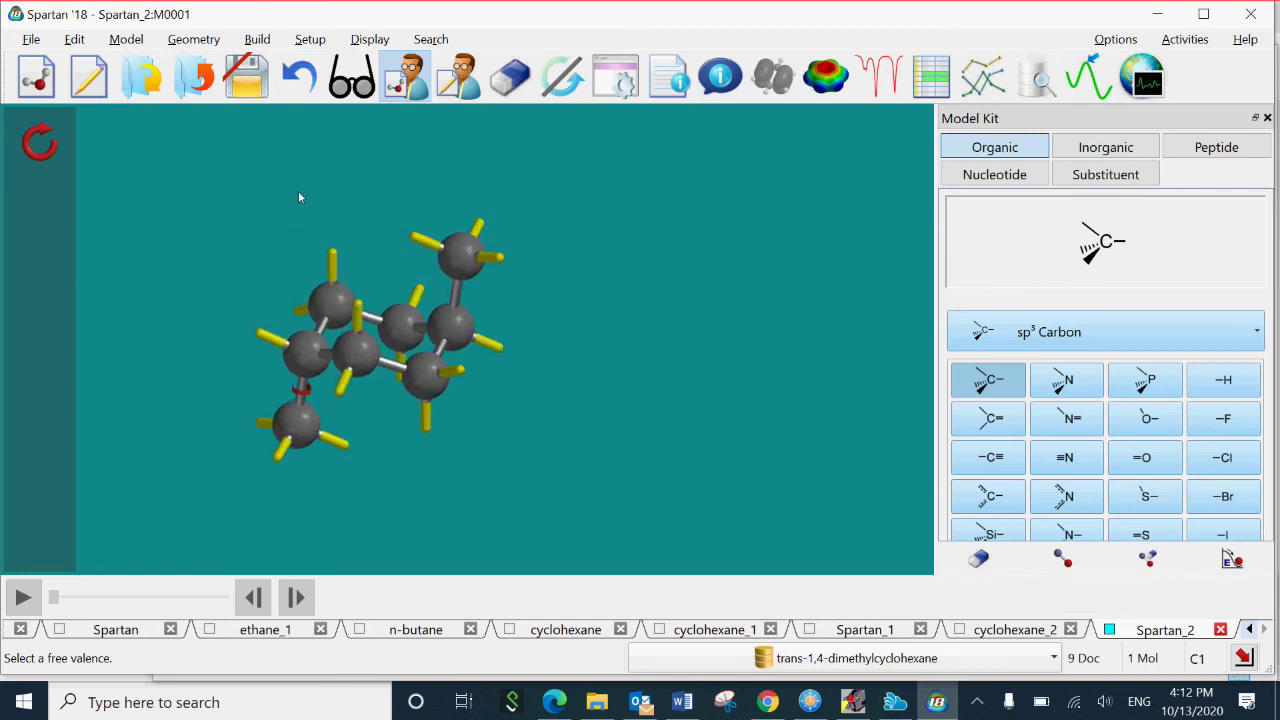
# - Finish building, switch to viewing the molecule, and examine the orientation of its two axial methyl groups
pyautogui.moveTo(351, 261); pyautogui.dragTo(334, 266)
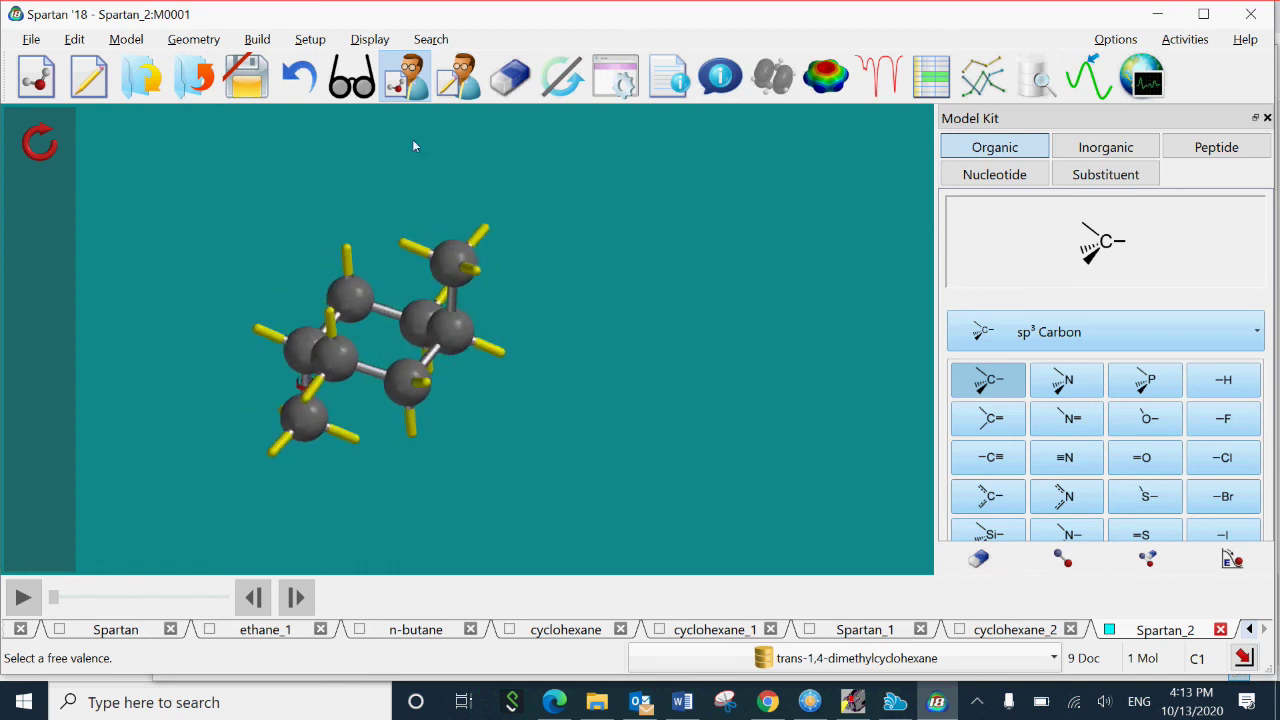
pyautogui.click(372, 88)
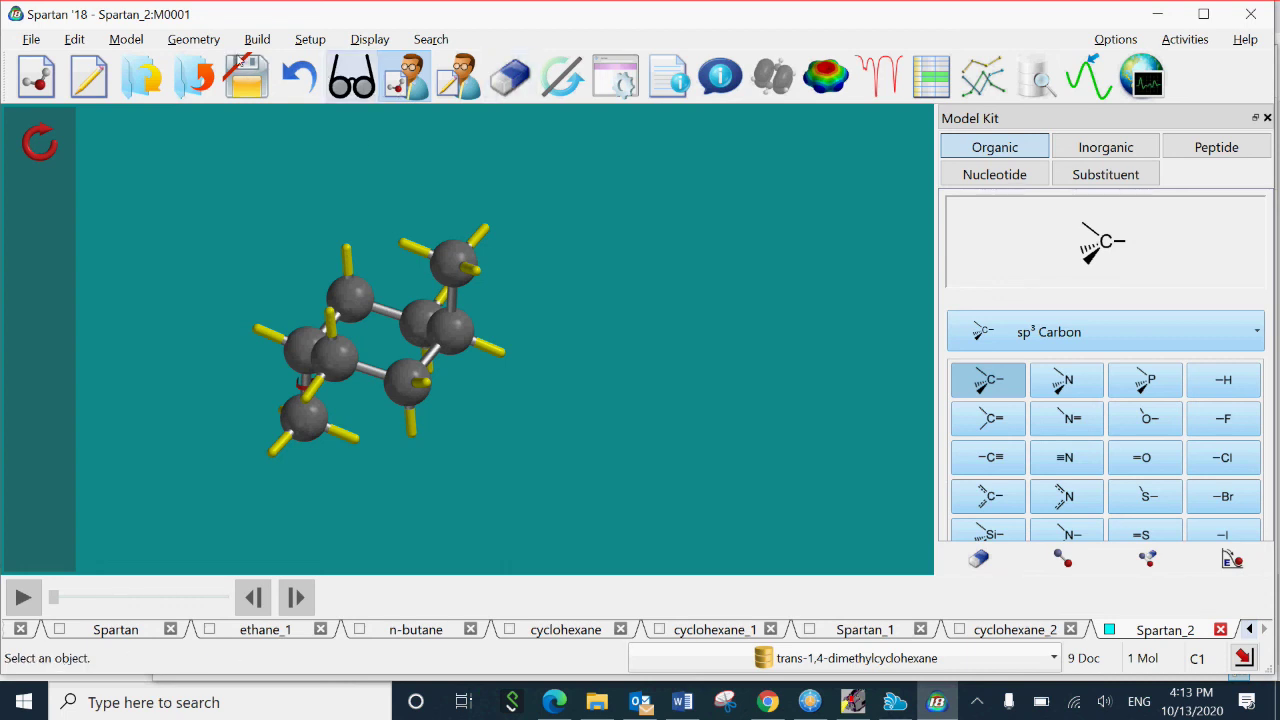
pyautogui.moveTo(512, 185)
pyautogui.mouseDown()
pyautogui.moveTo(517, 168)
pyautogui.moveTo(515, 200)
pyautogui.mouseUp()
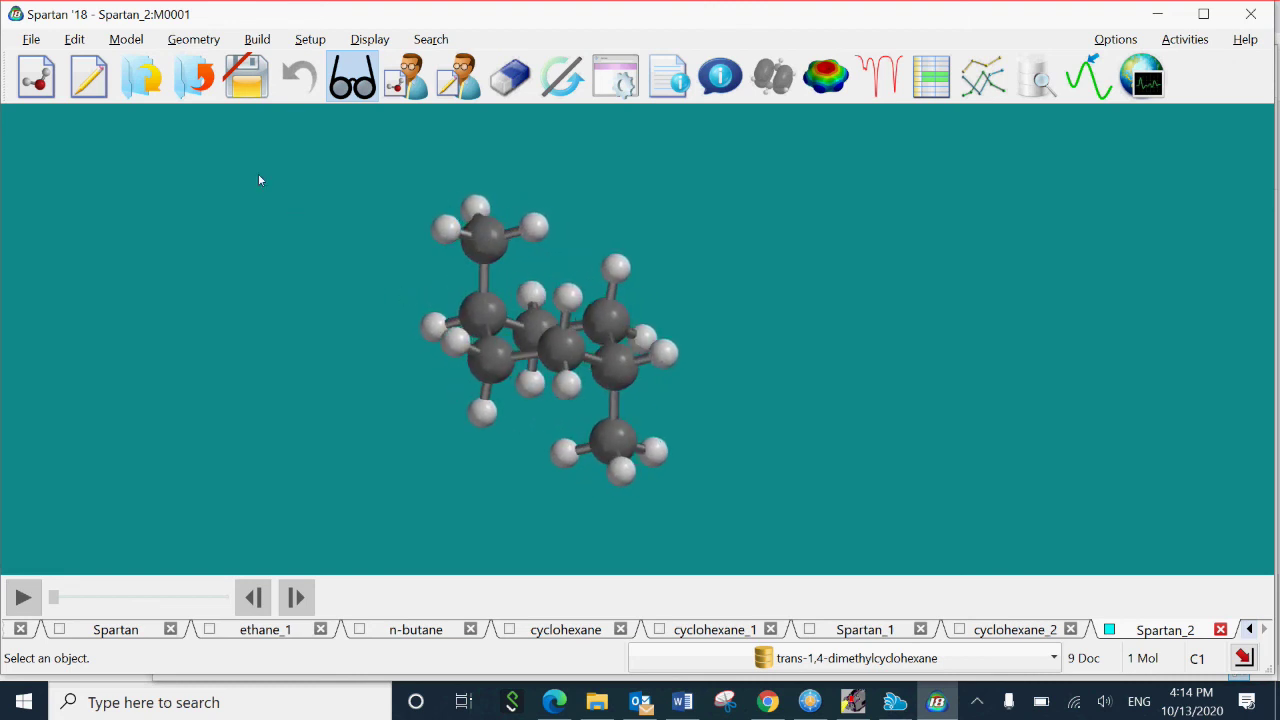
# - Start a new build for another molecule
pyautogui.click(26, 58)
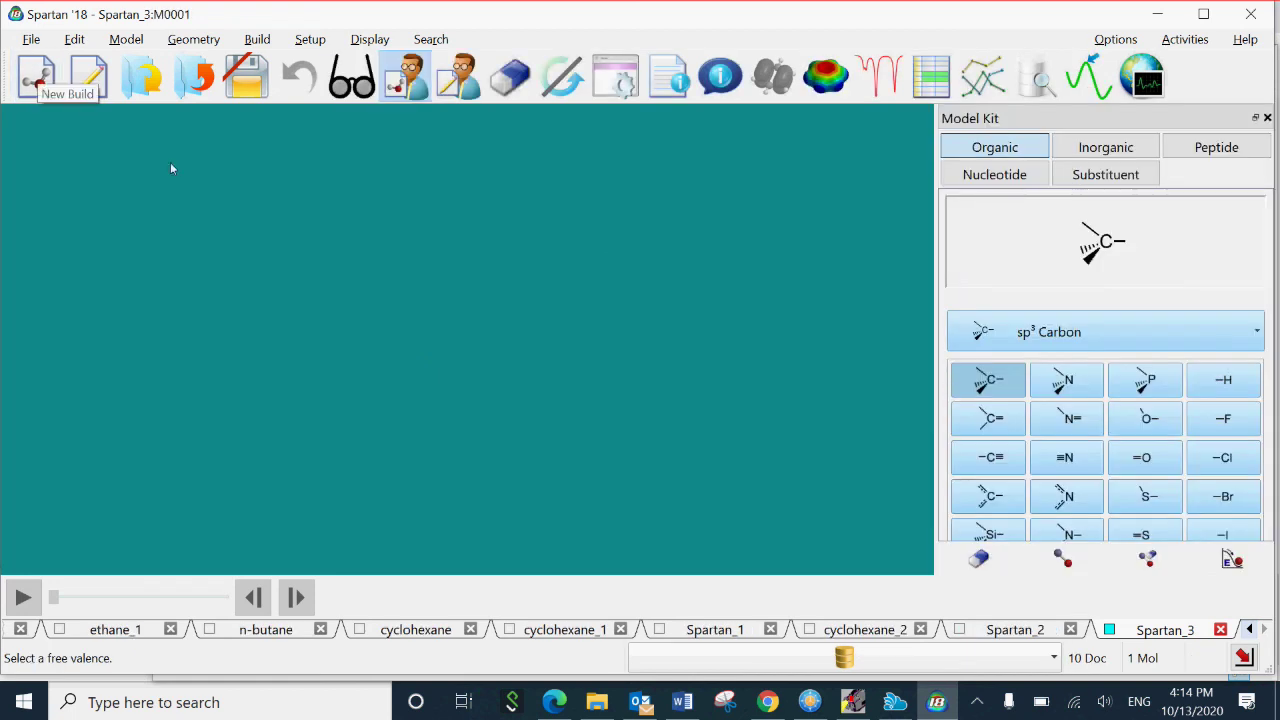